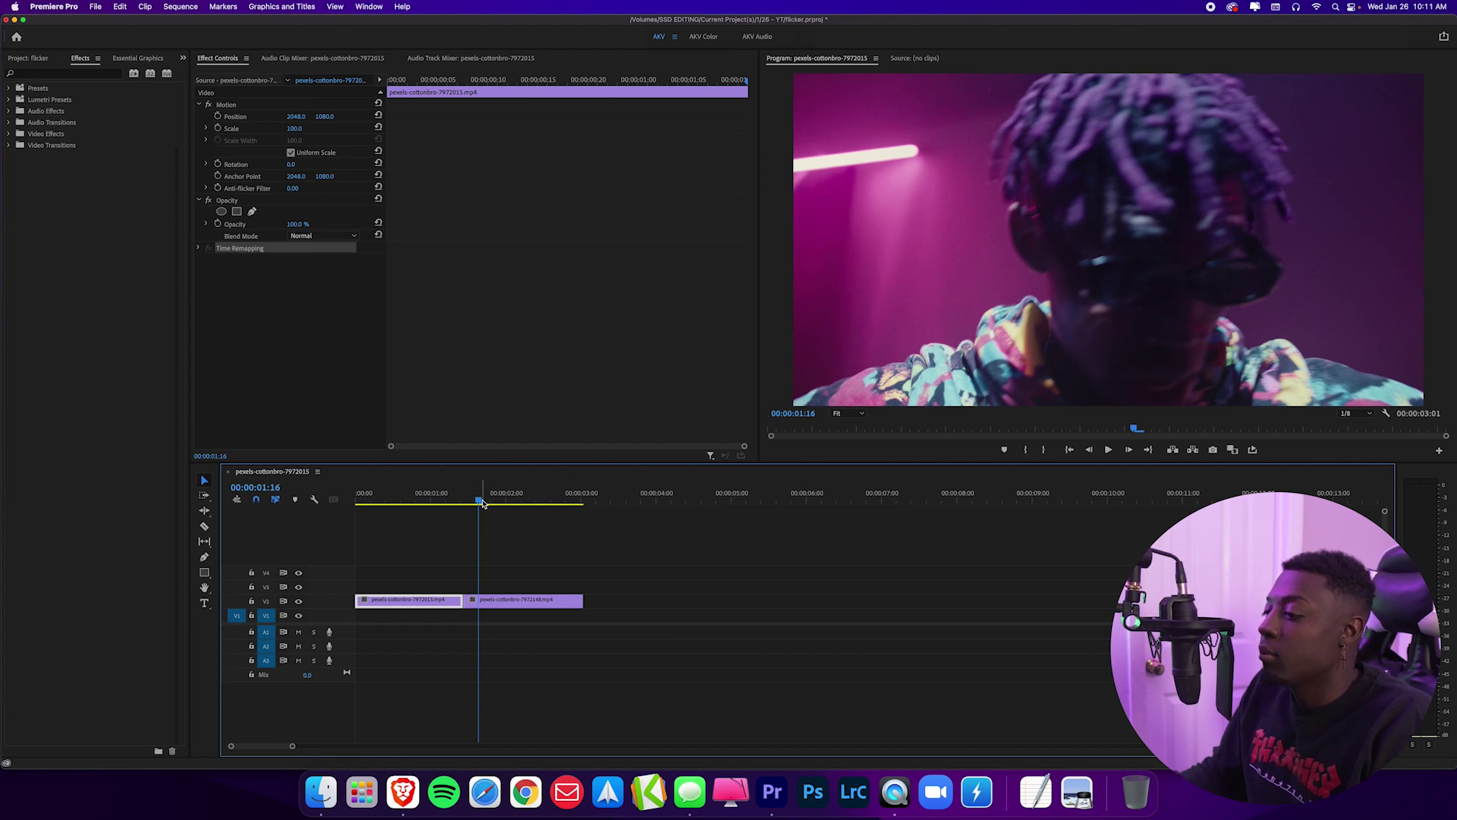
Step: Split the first clip at 00:00:01:01, ten frames before the edit point between the two clips
click(407, 503)
mouse_move(409, 505)
mouse_down()
mouse_move(384, 504)
mouse_move(579, 531)
mouse_move(426, 494)
mouse_up()
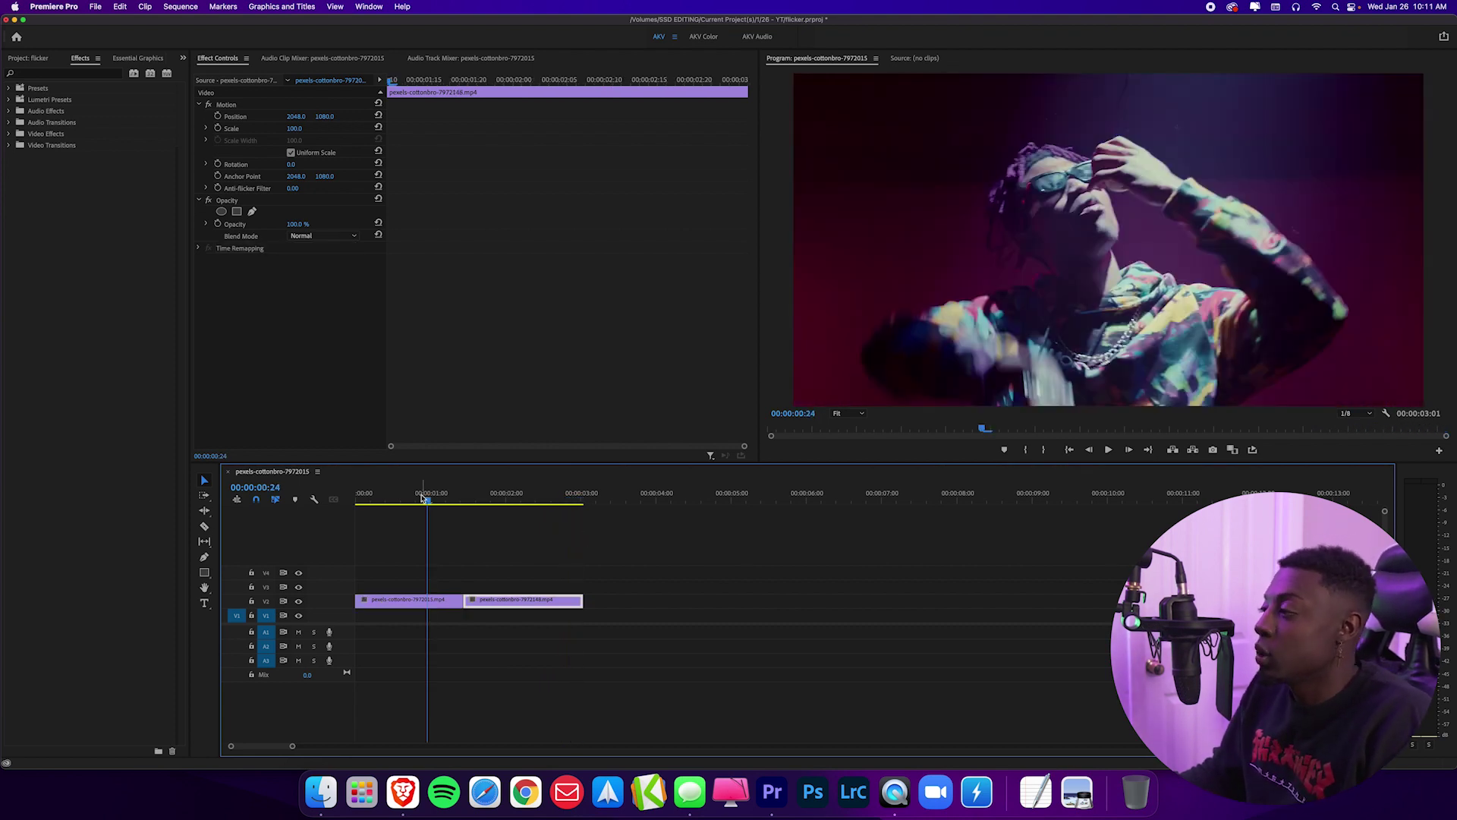
drag(423, 497, 466, 497)
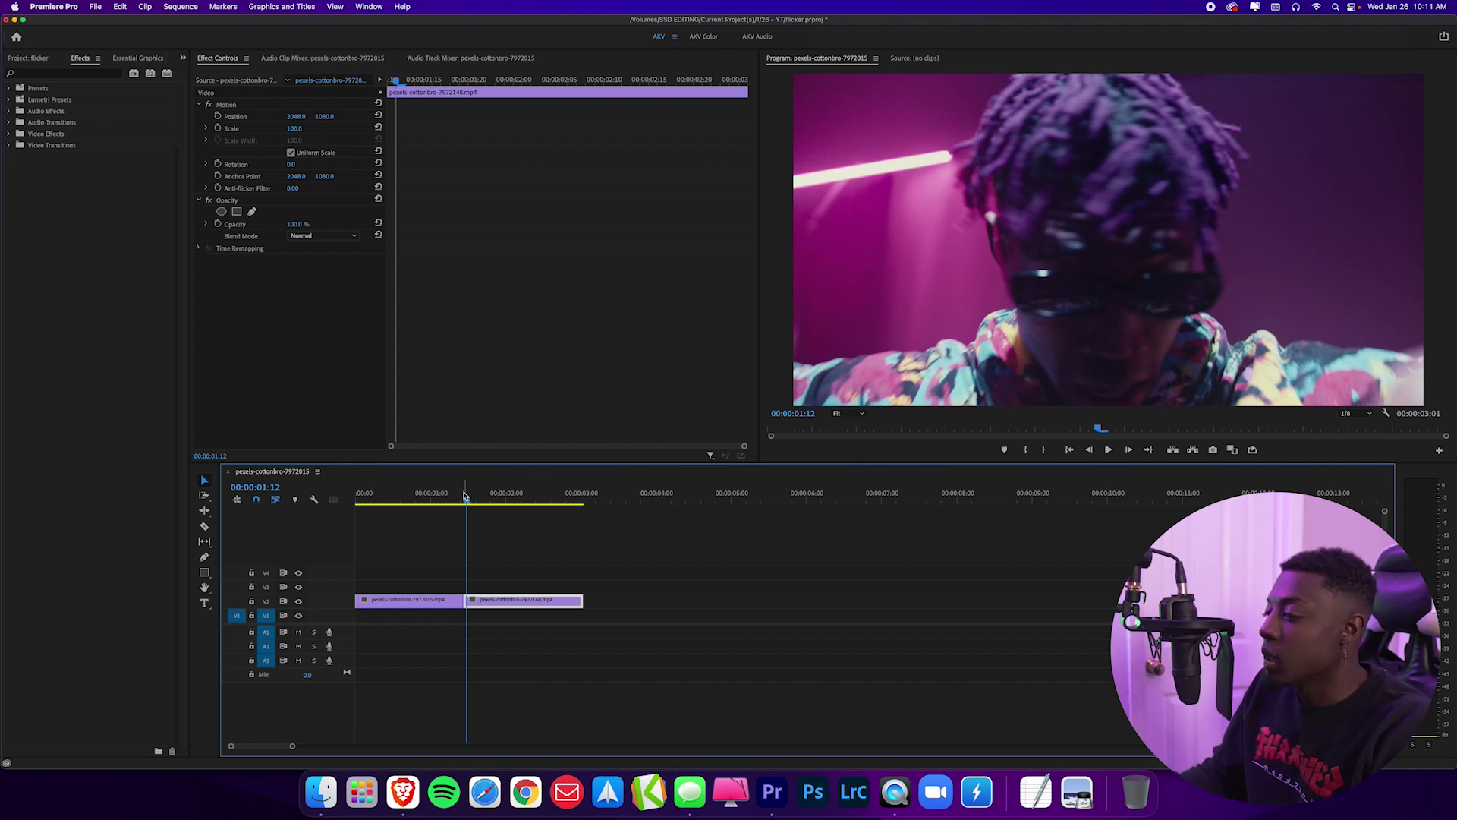
key(equal)
key(equal)
key(equal)
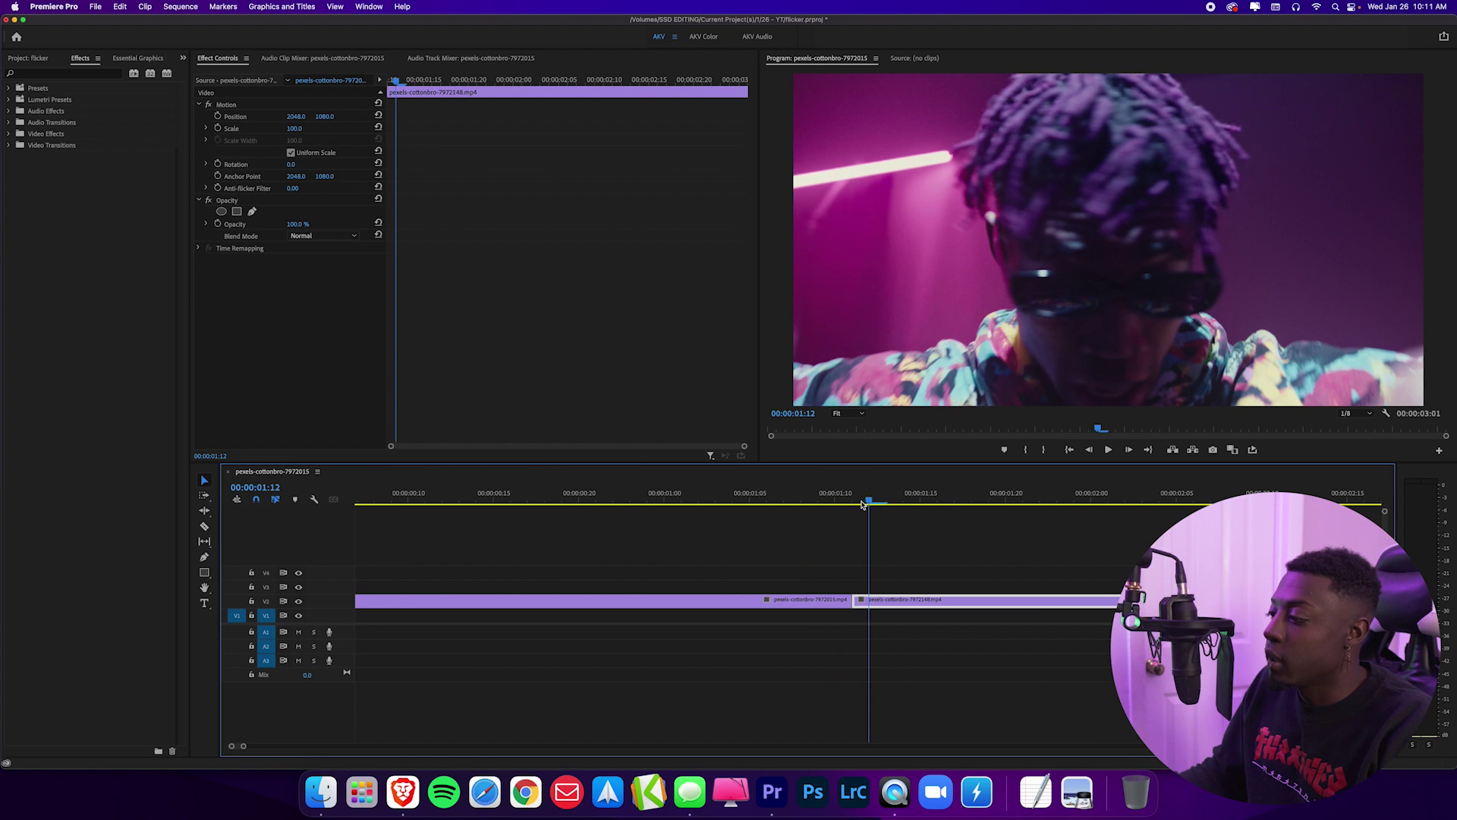
drag(863, 504, 853, 507)
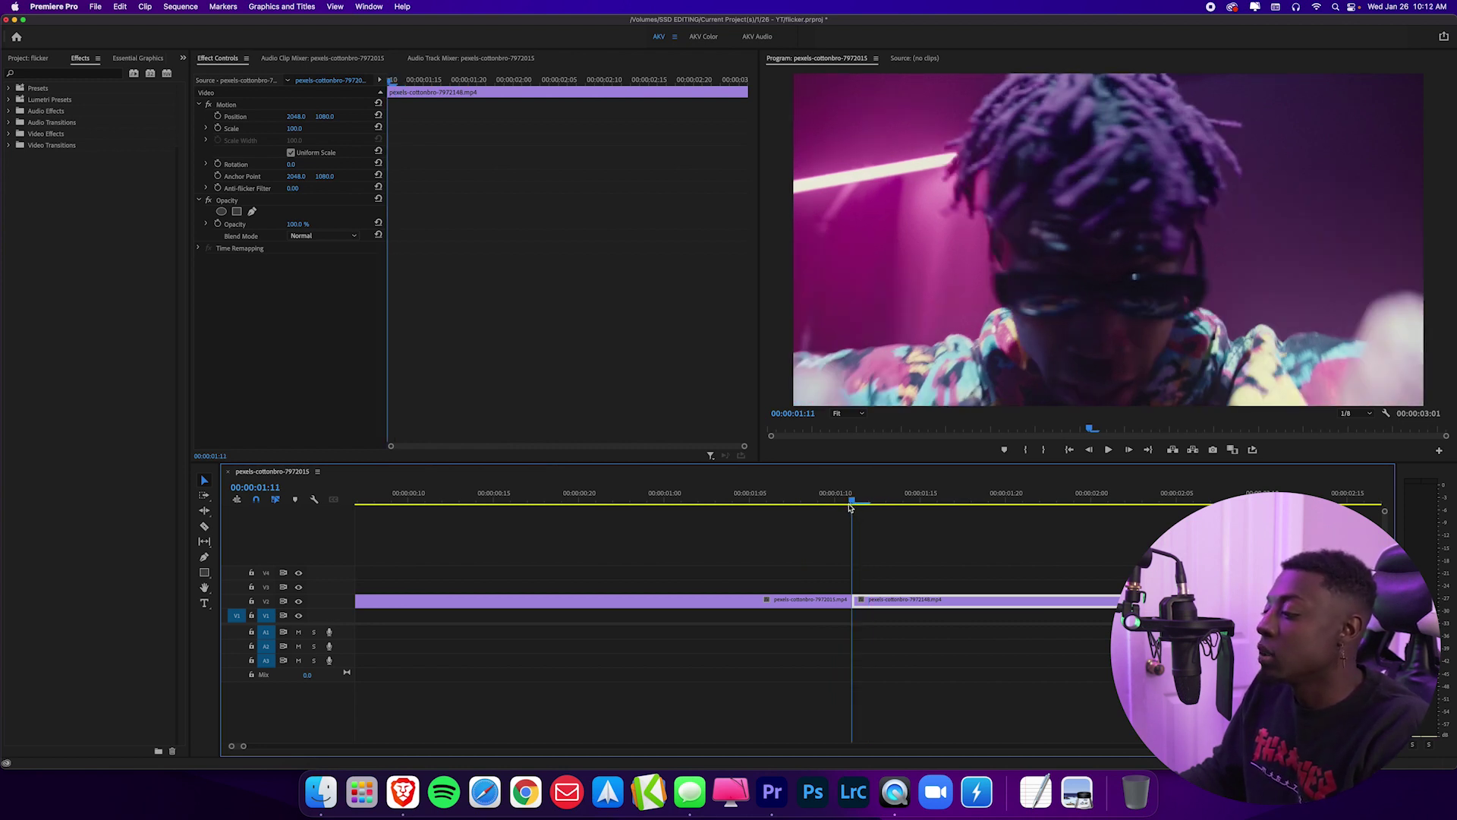
key(shift+Left)
key(shift+Left)
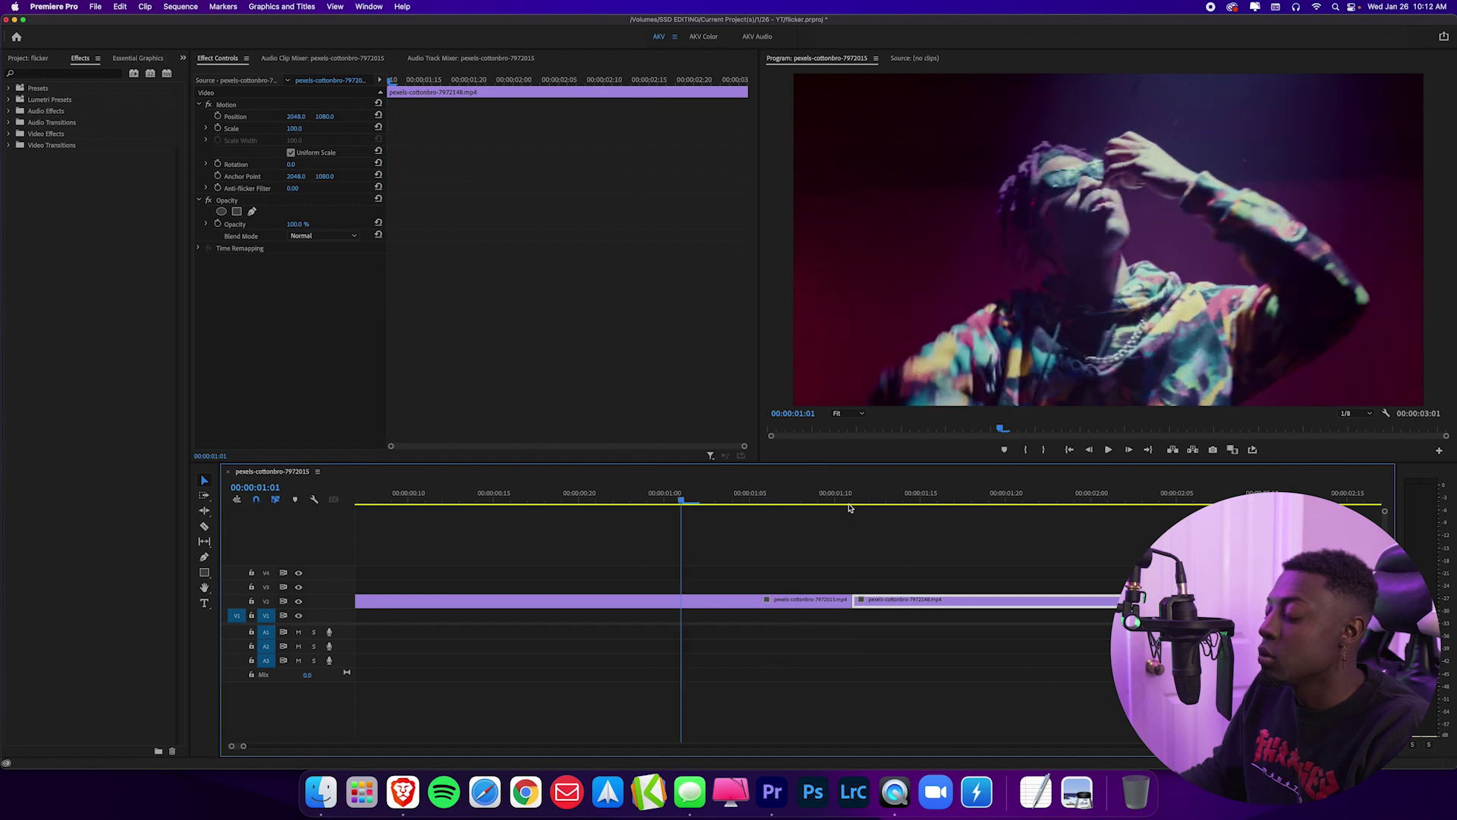
click(693, 609)
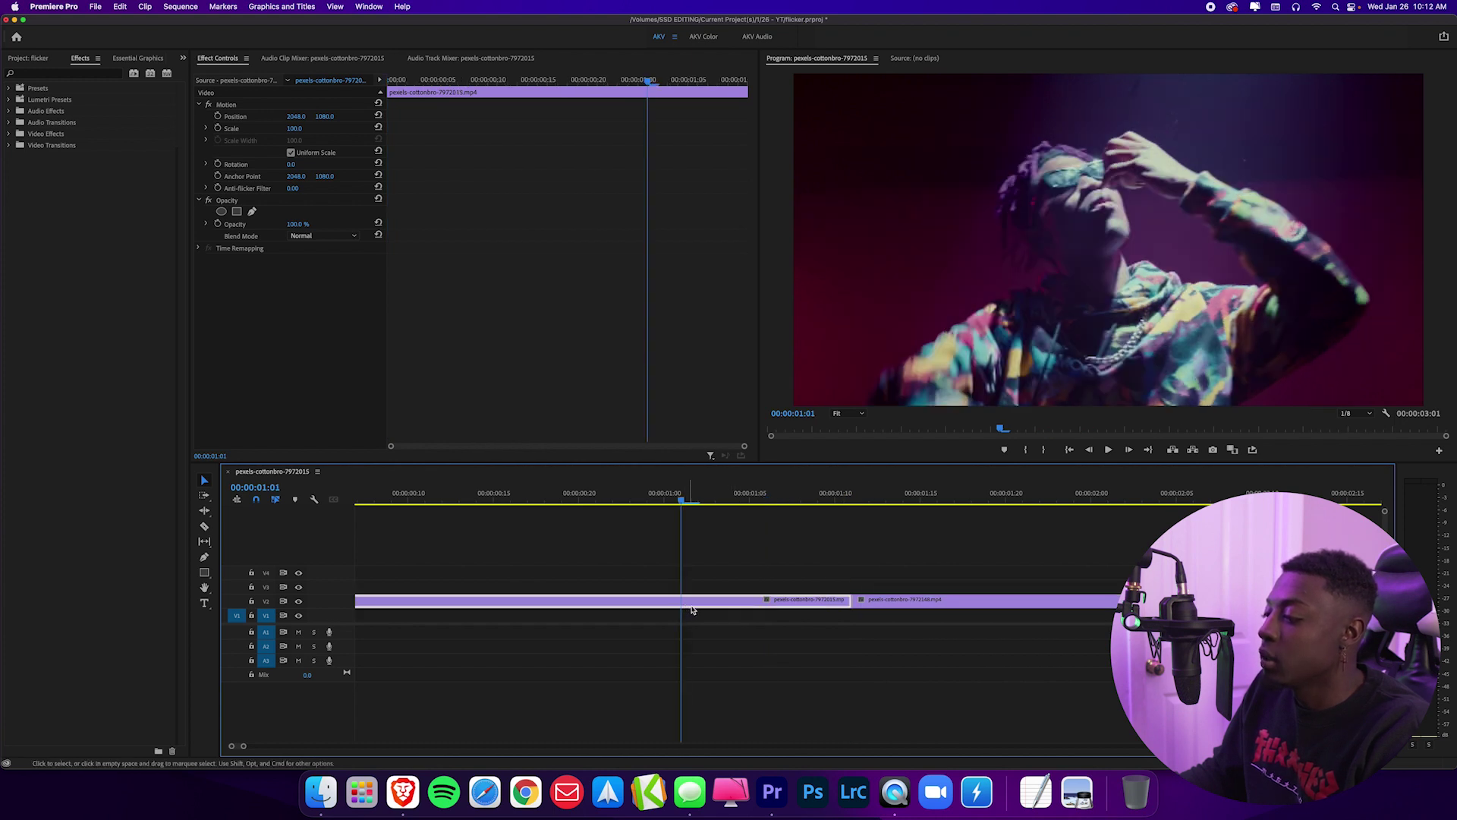
key(super+k)
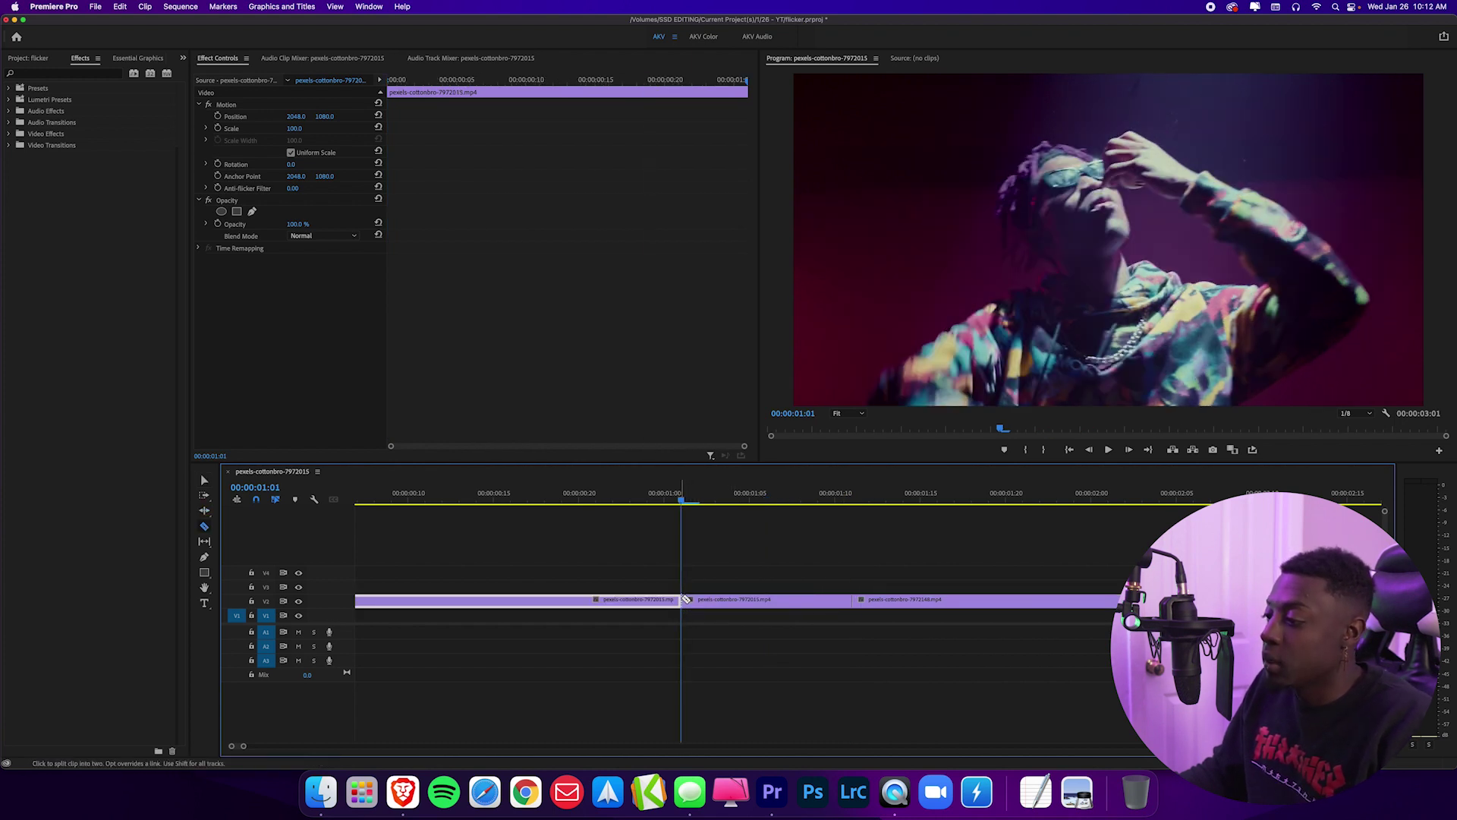
Step: Split the second clip at 00:00:01:21, ten frames after the edit point between the two clips
drag(683, 502, 852, 502)
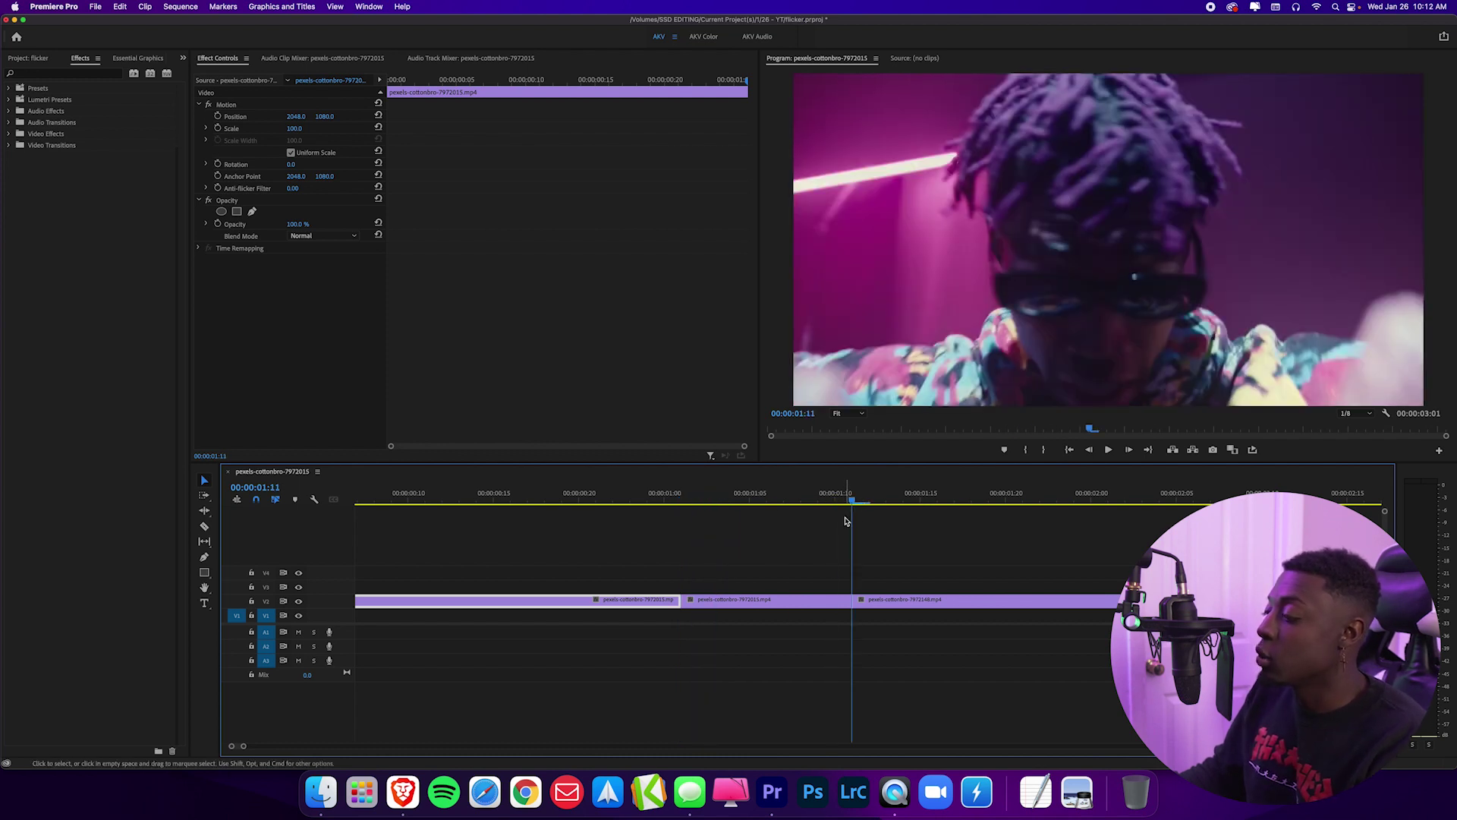
key(shift+Right)
key(shift+Right)
click(1021, 606)
key(super+k)
key(minus)
key(minus)
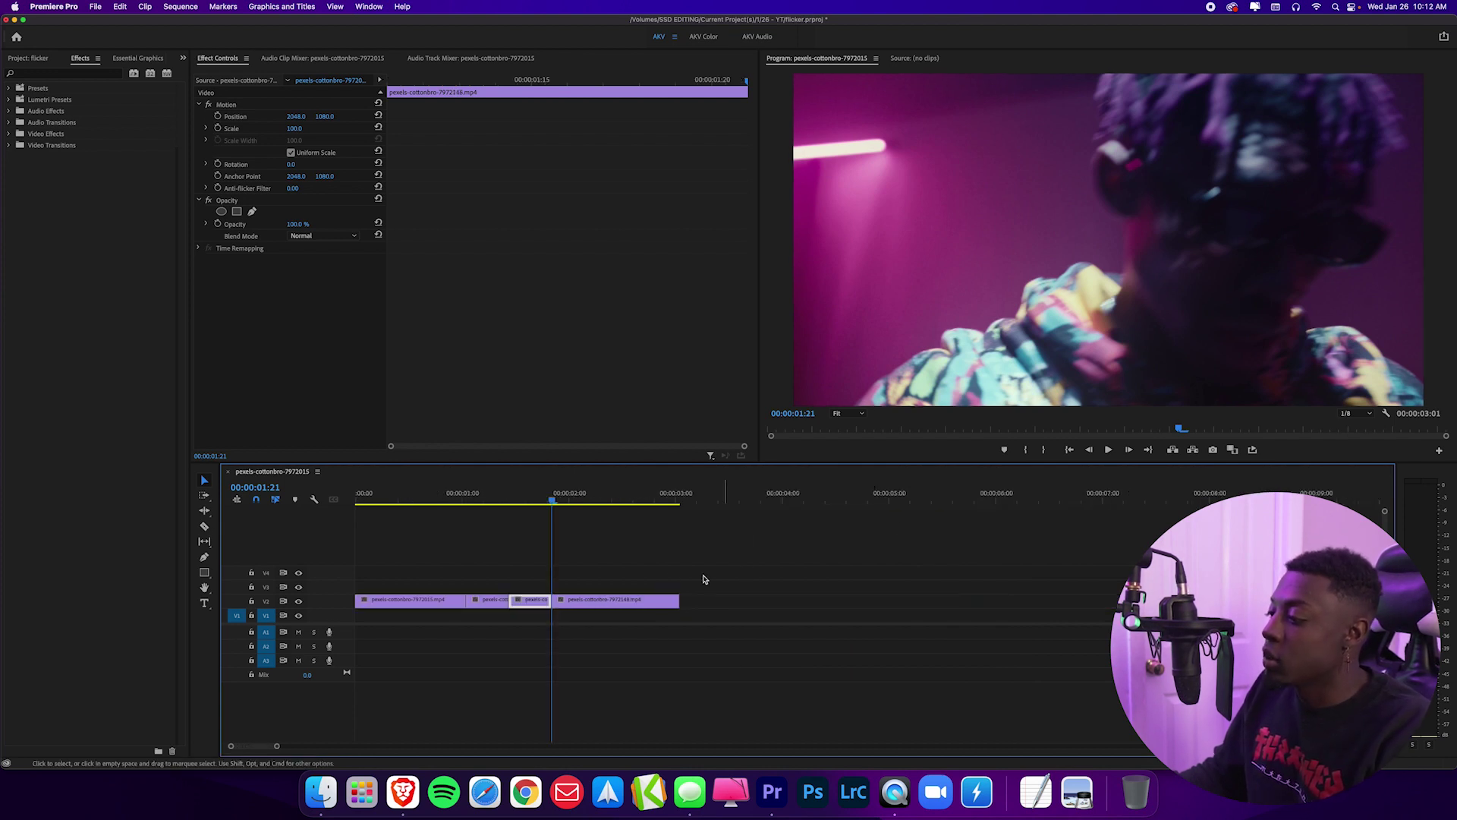
Step: Nest the two short middle segments around the edit point, keeping the default sequence name
drag(534, 578, 497, 615)
right_click(497, 615)
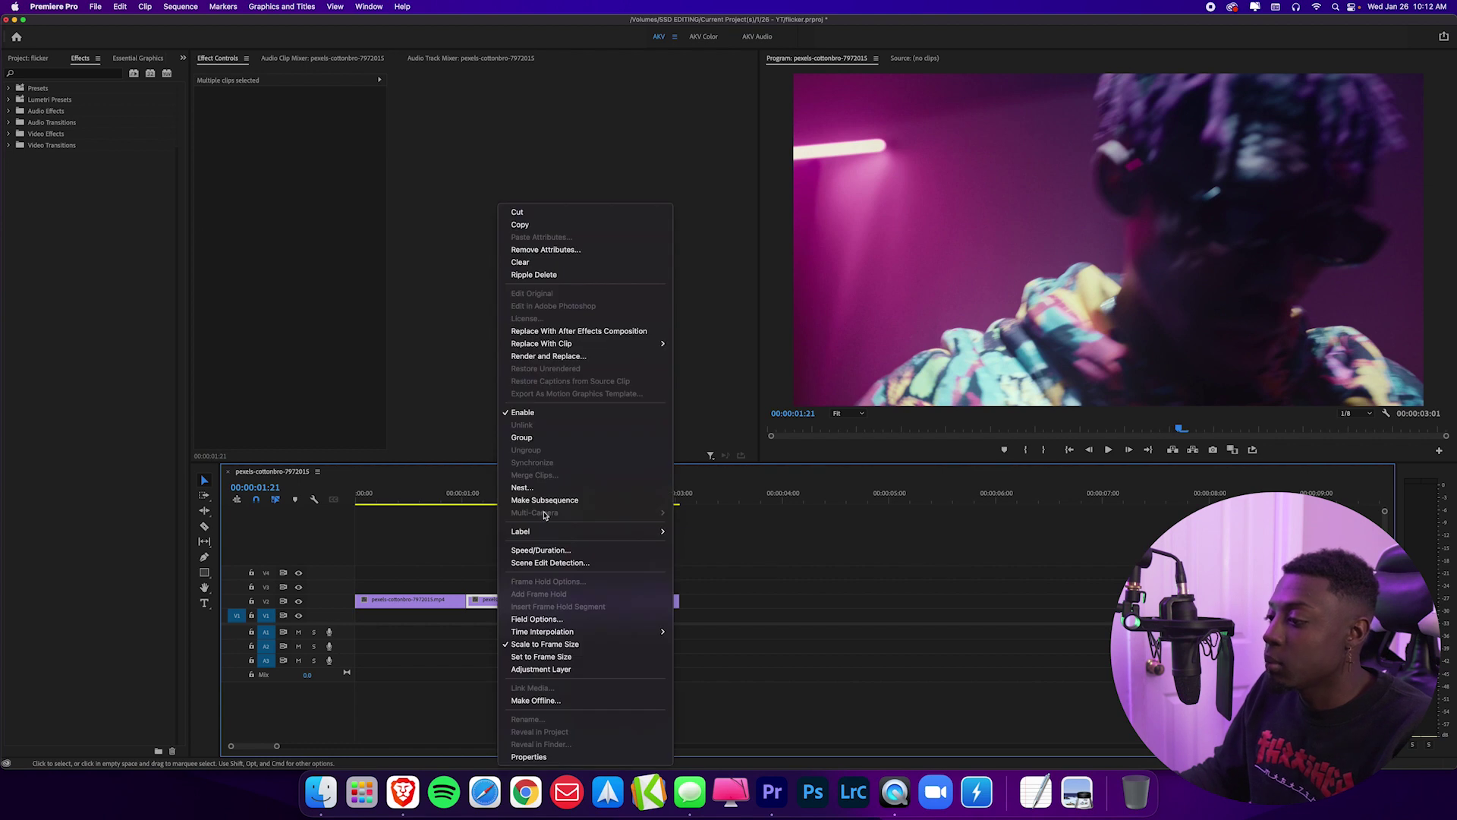
click(527, 487)
click(756, 411)
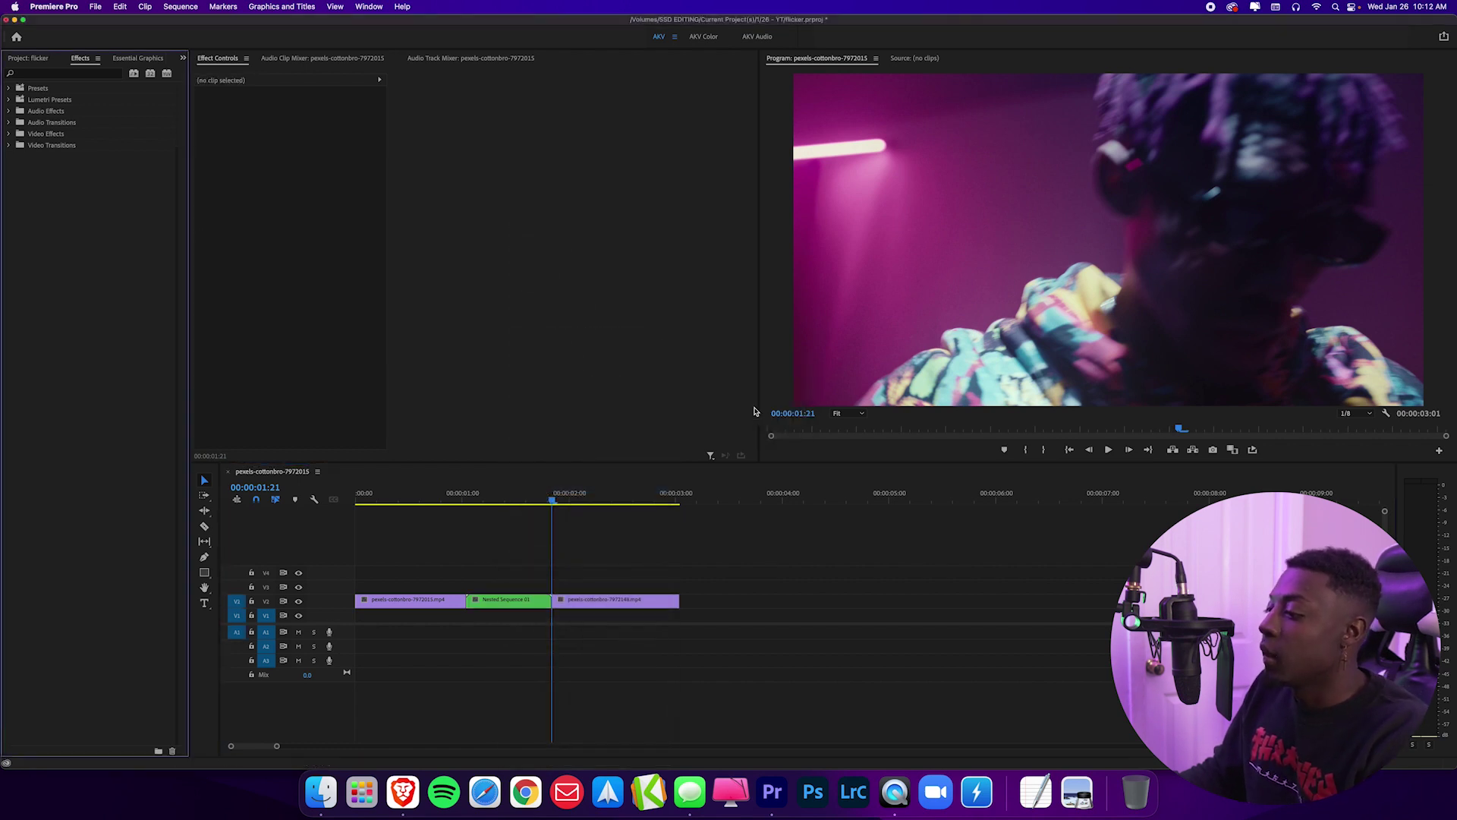
Step: Find the Transform effect under Distort and apply it to the nested clip
click(513, 601)
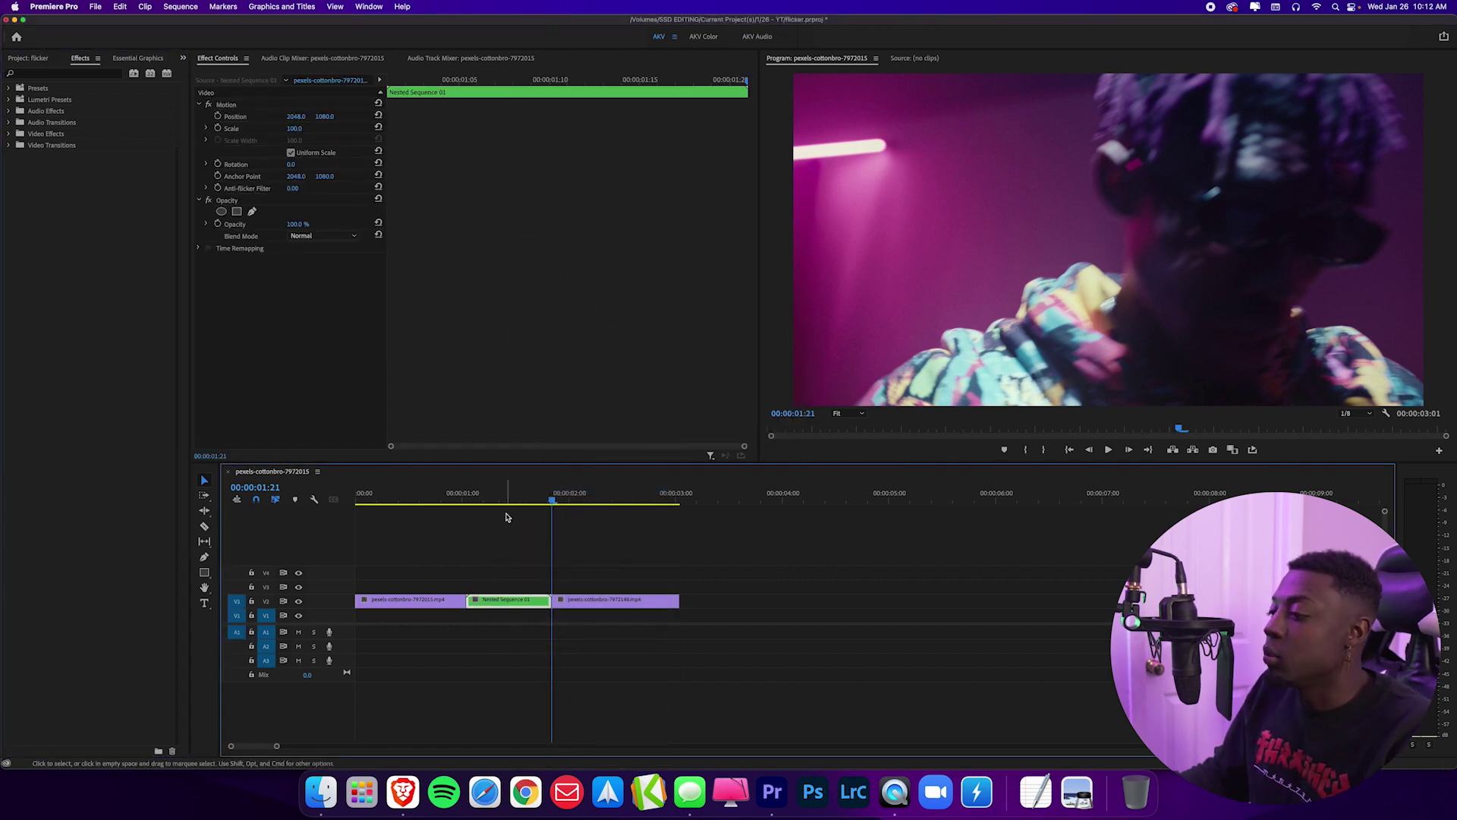
click(505, 497)
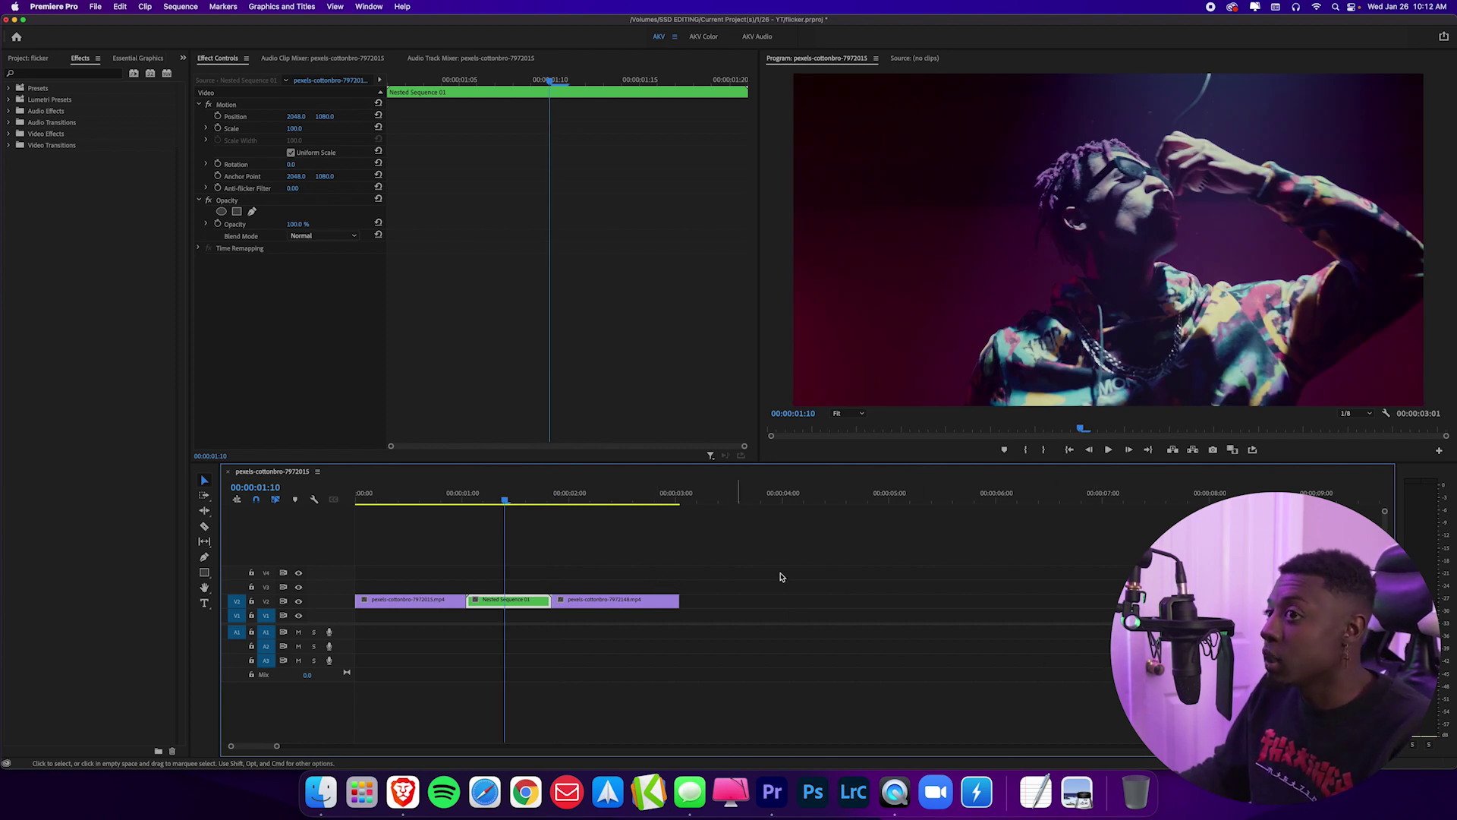
click(51, 74)
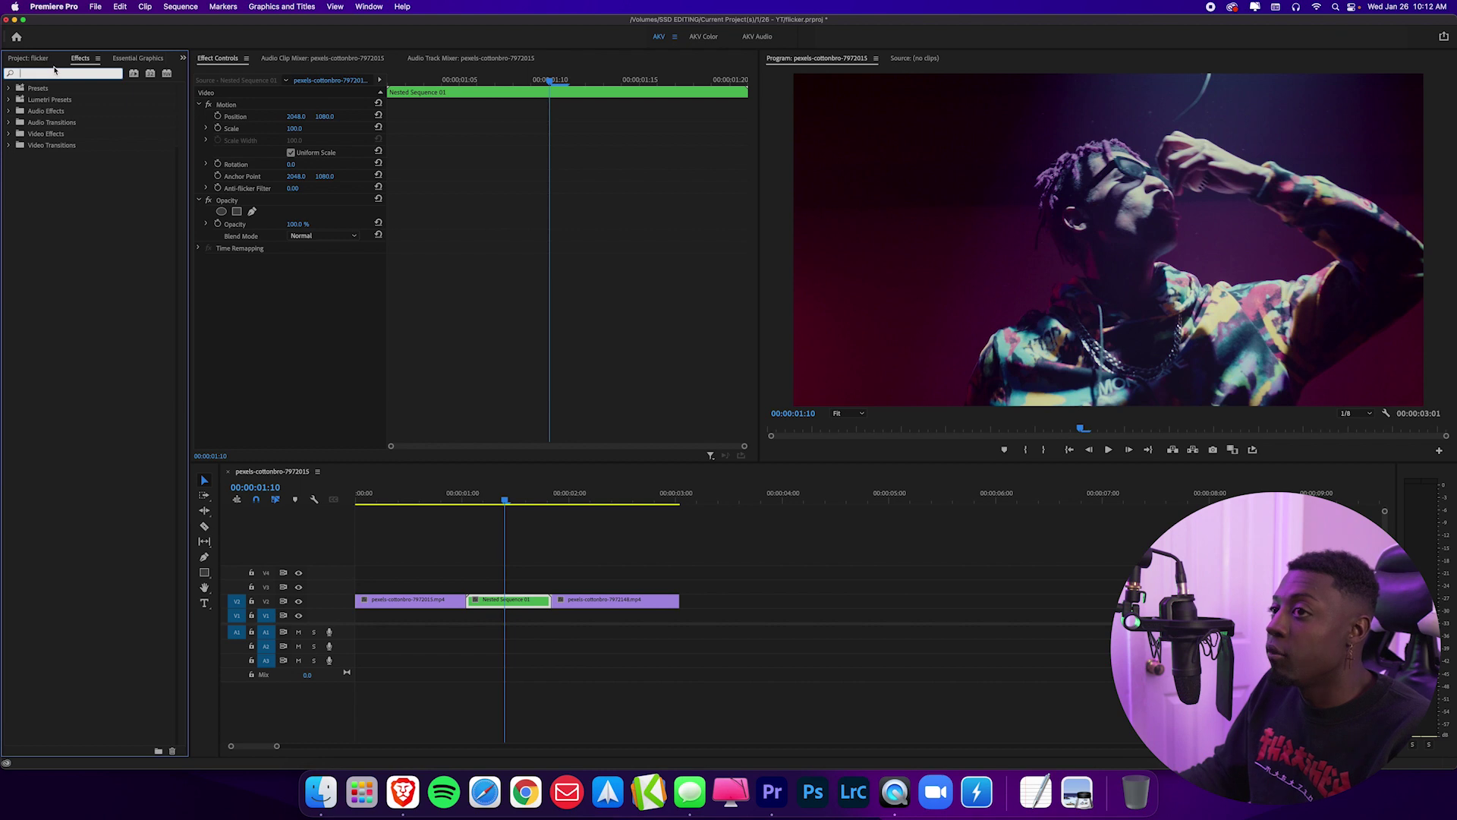
text(trans)
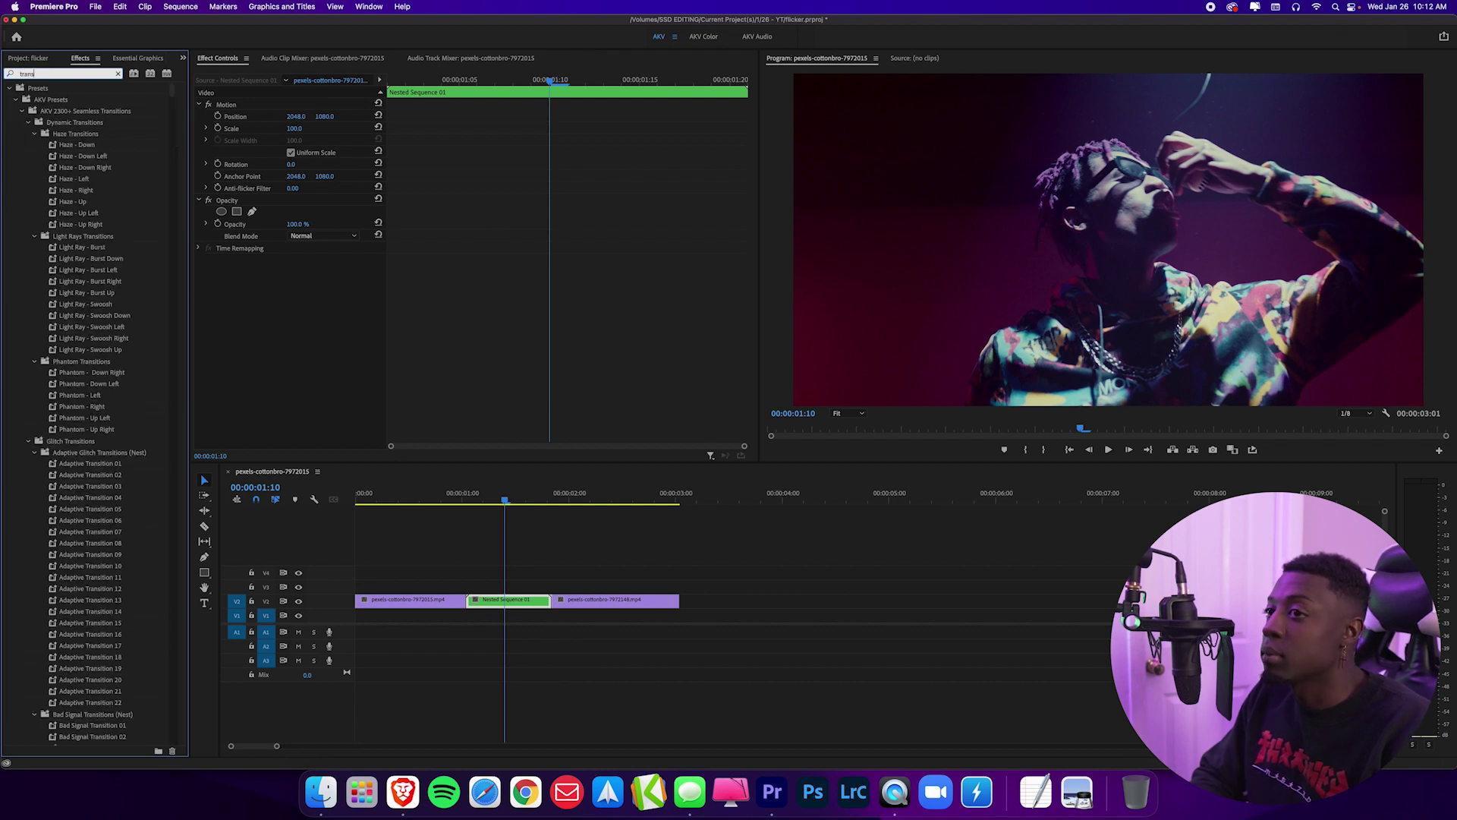
text(form)
click(55, 157)
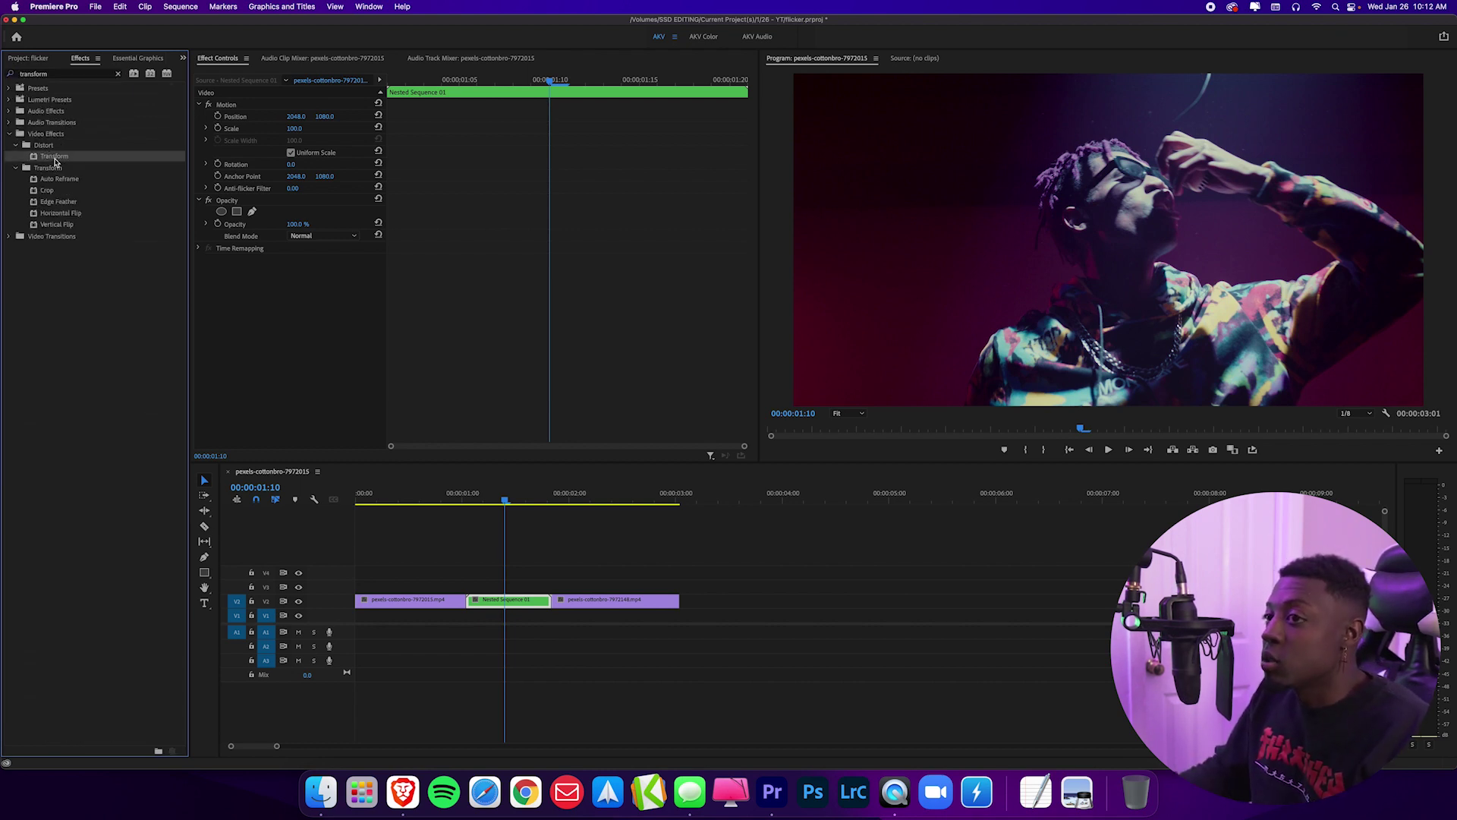
drag(489, 461, 503, 600)
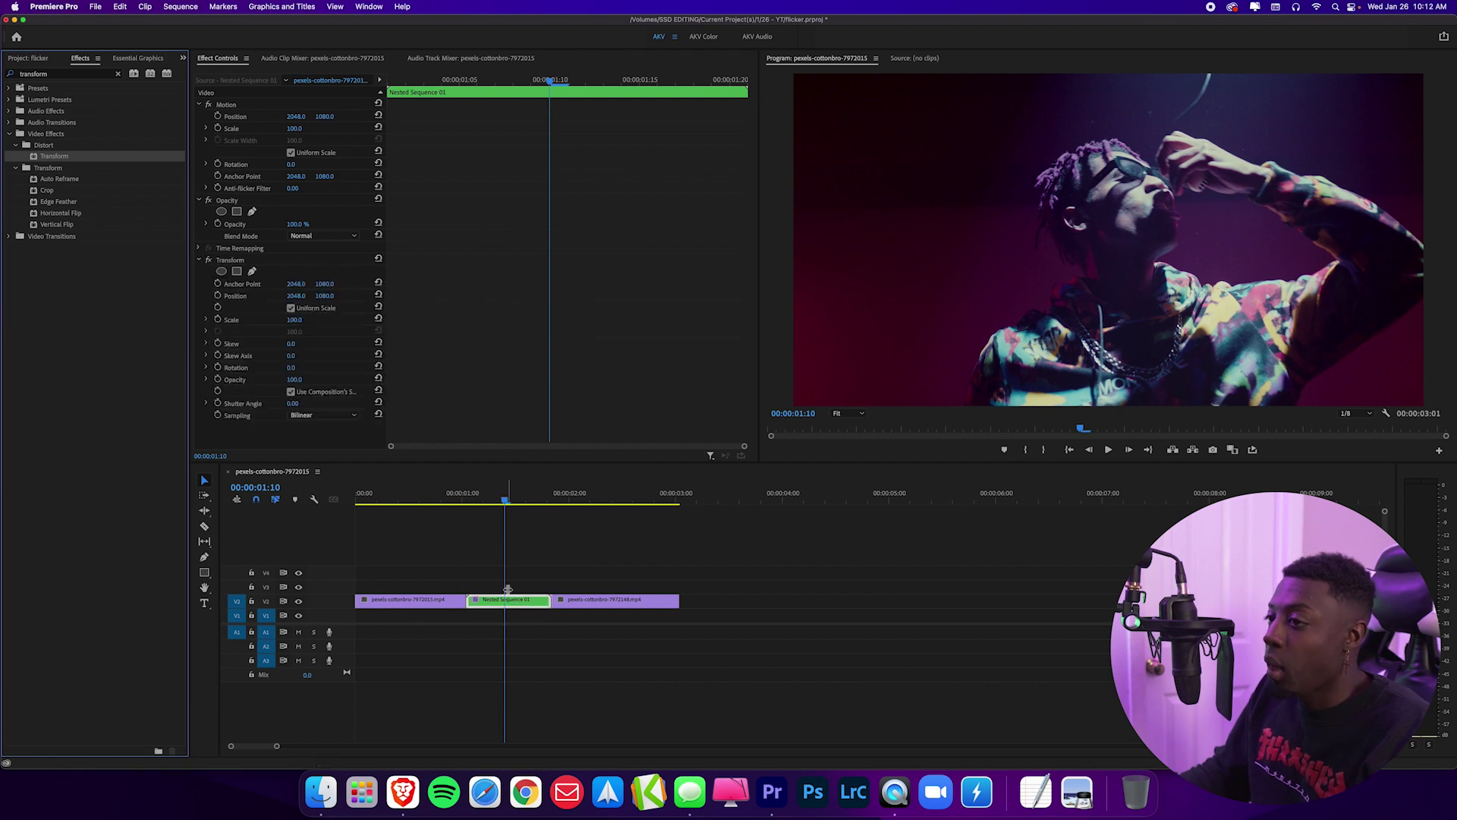
Step: Turn on keyframing for the Transform effect's opacity at the nested clip's first frame and set it to 0
drag(546, 94, 352, 110)
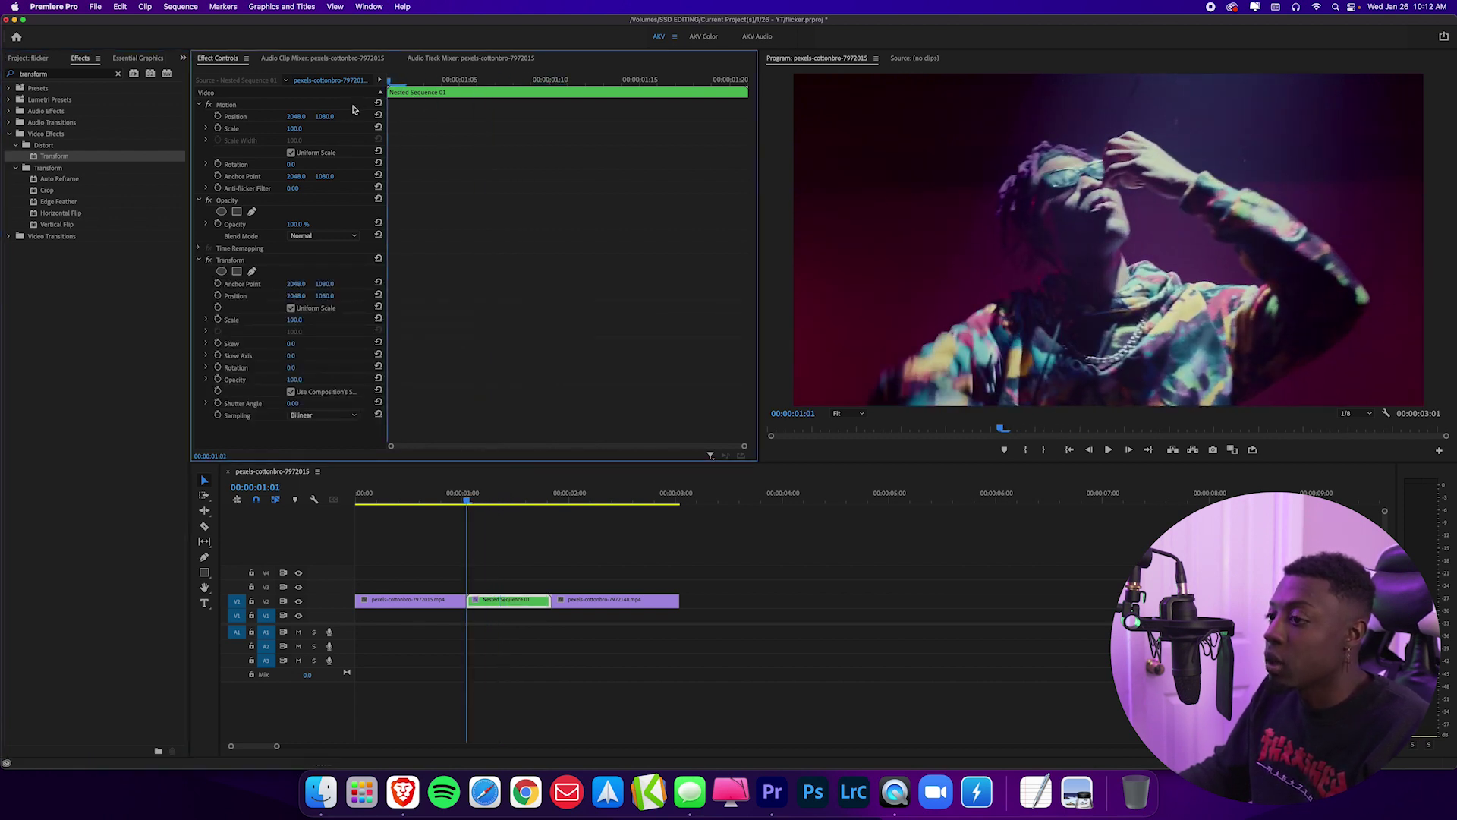
click(222, 261)
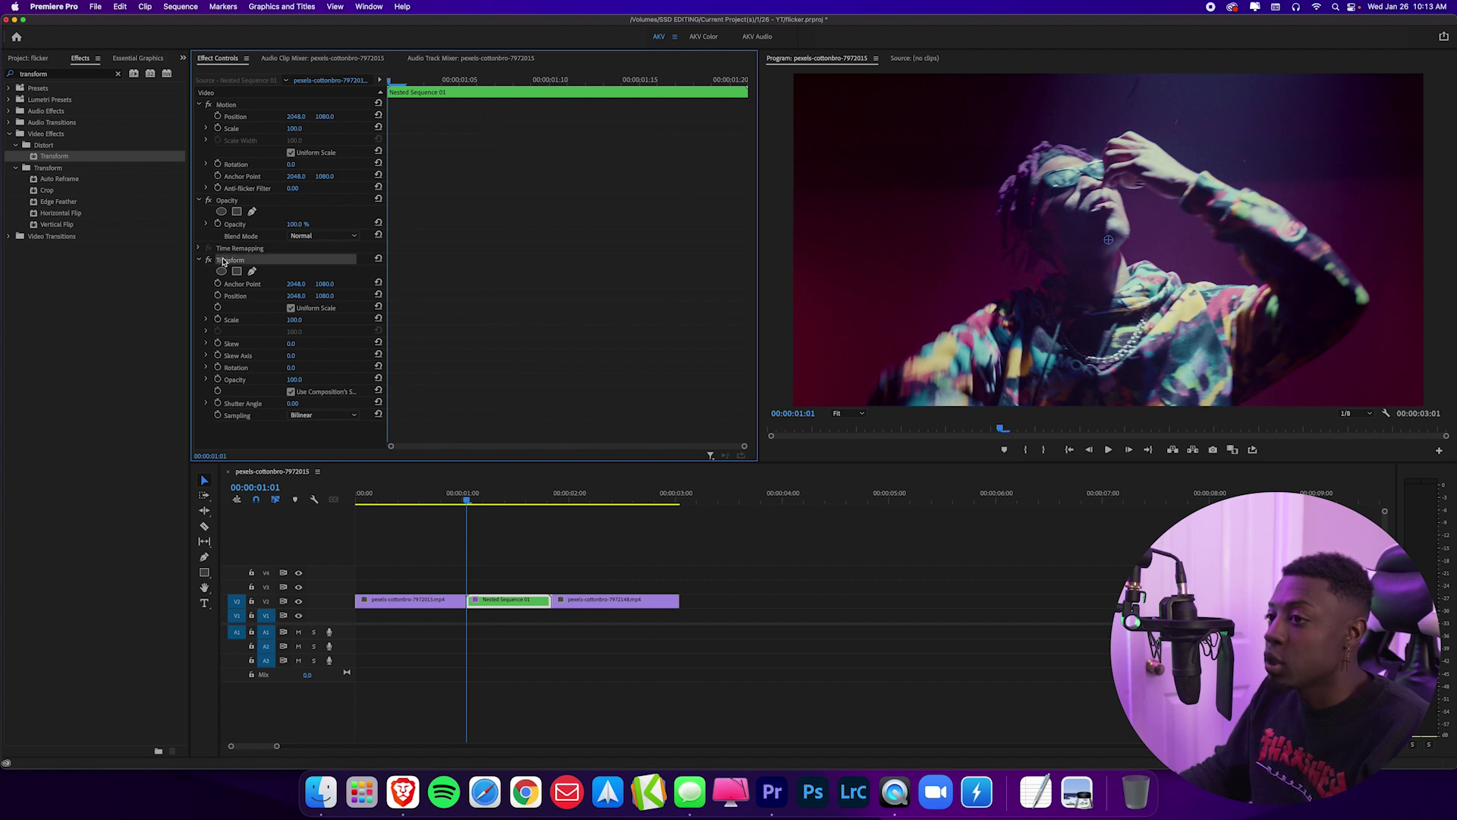
click(242, 382)
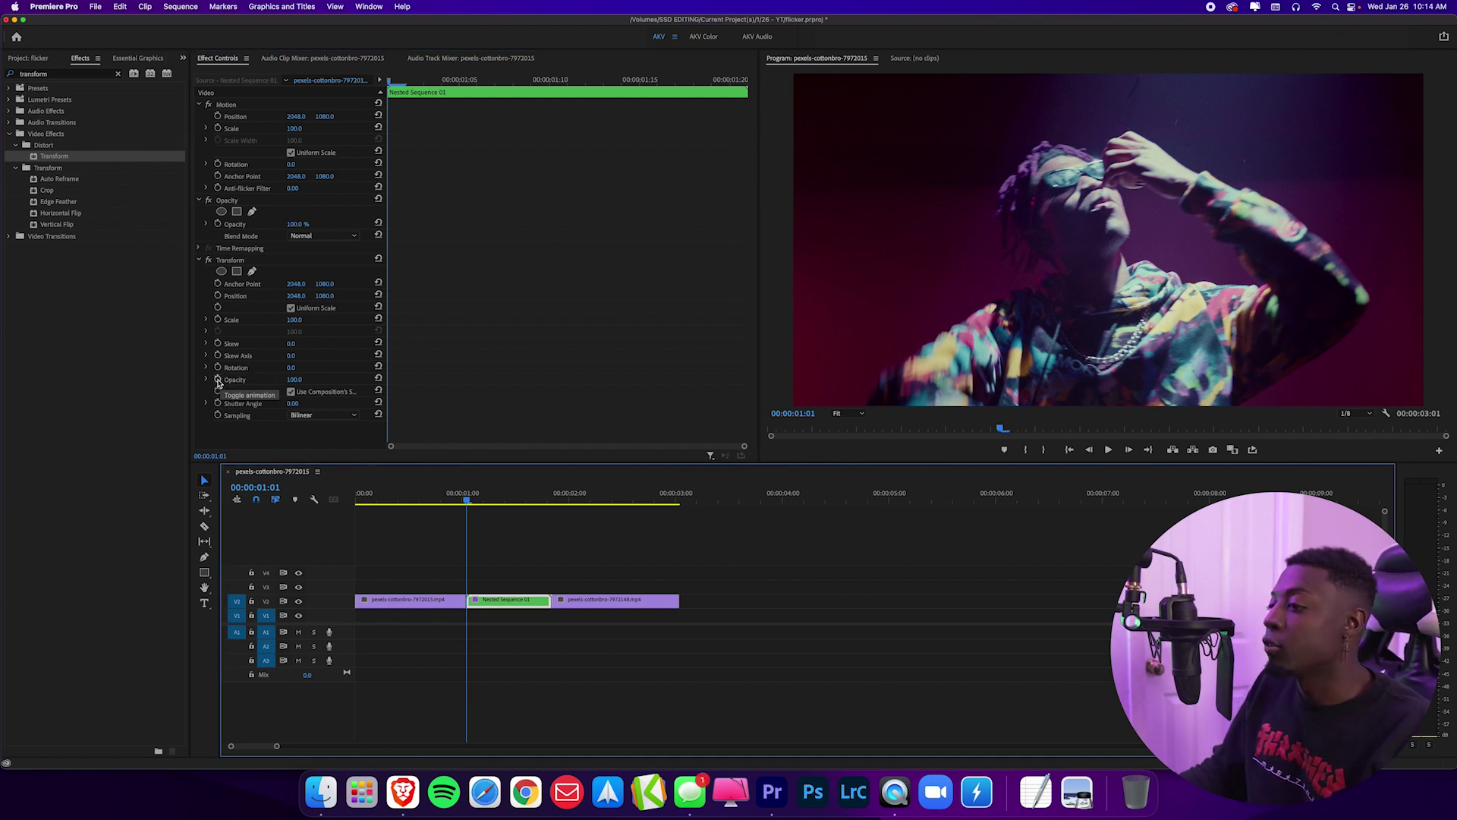
click(219, 382)
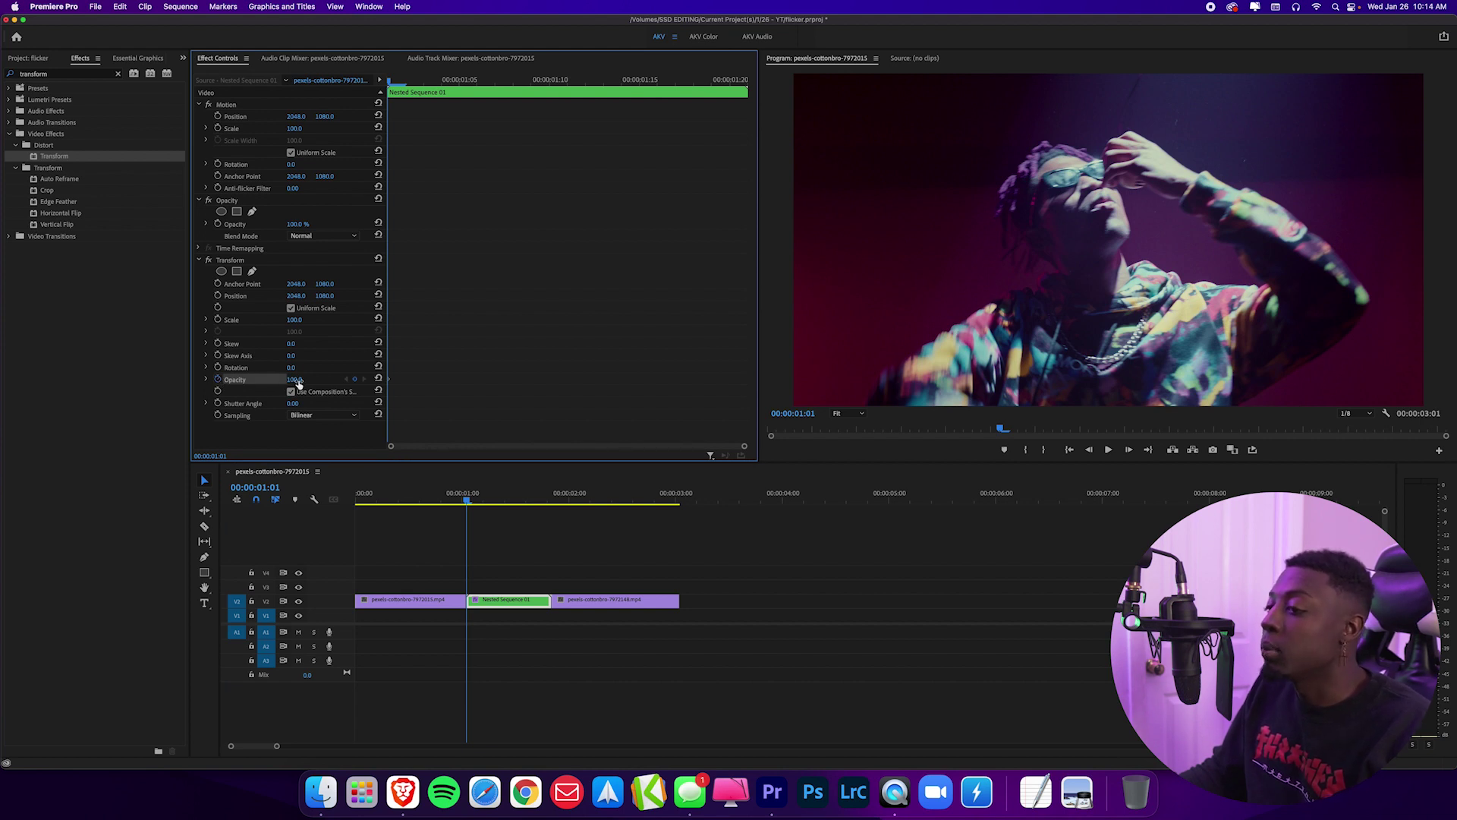
drag(298, 382, 222, 382)
Step: Add Transform opacity keyframes on the next two frames, 100 at 00:00:01:02 and 0 at 00:00:01:03
key(Right)
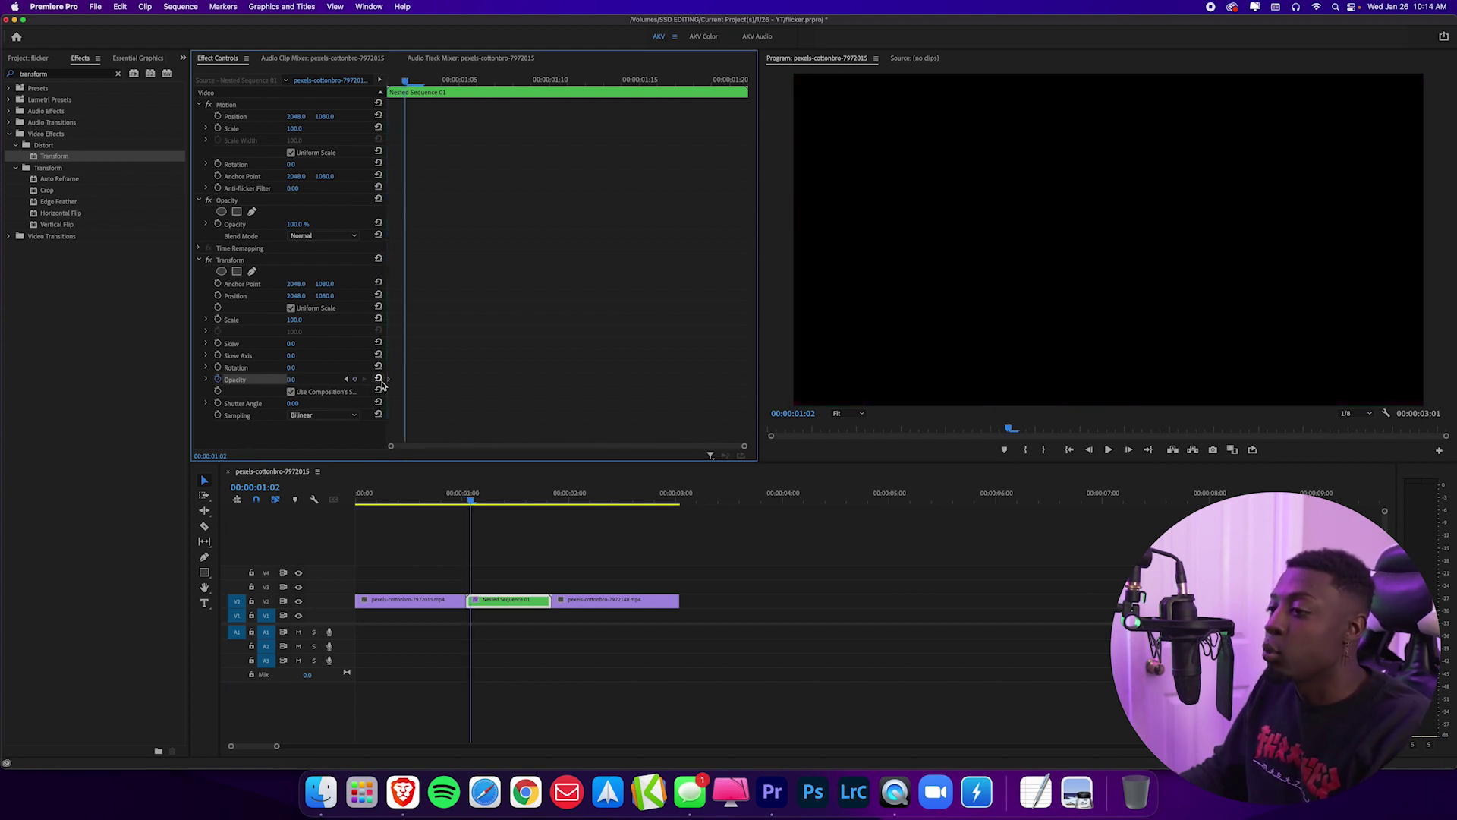
click(378, 379)
key(Right)
click(308, 380)
text(0)
key(Return)
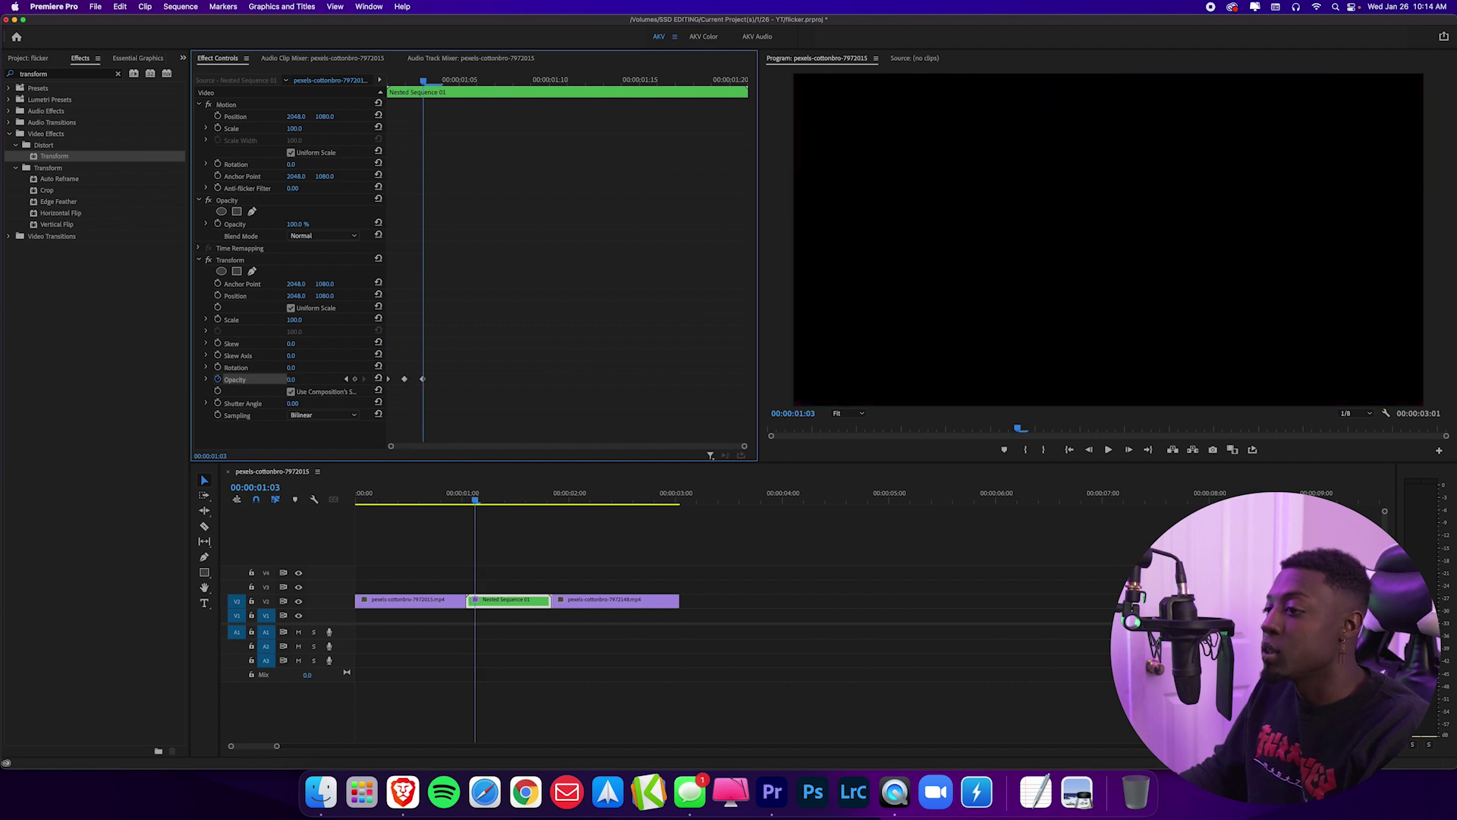
Step: Add Transform opacity keyframes of 100 at 00:00:01:04 and 0 at 00:00:01:05
key(Right)
click(378, 379)
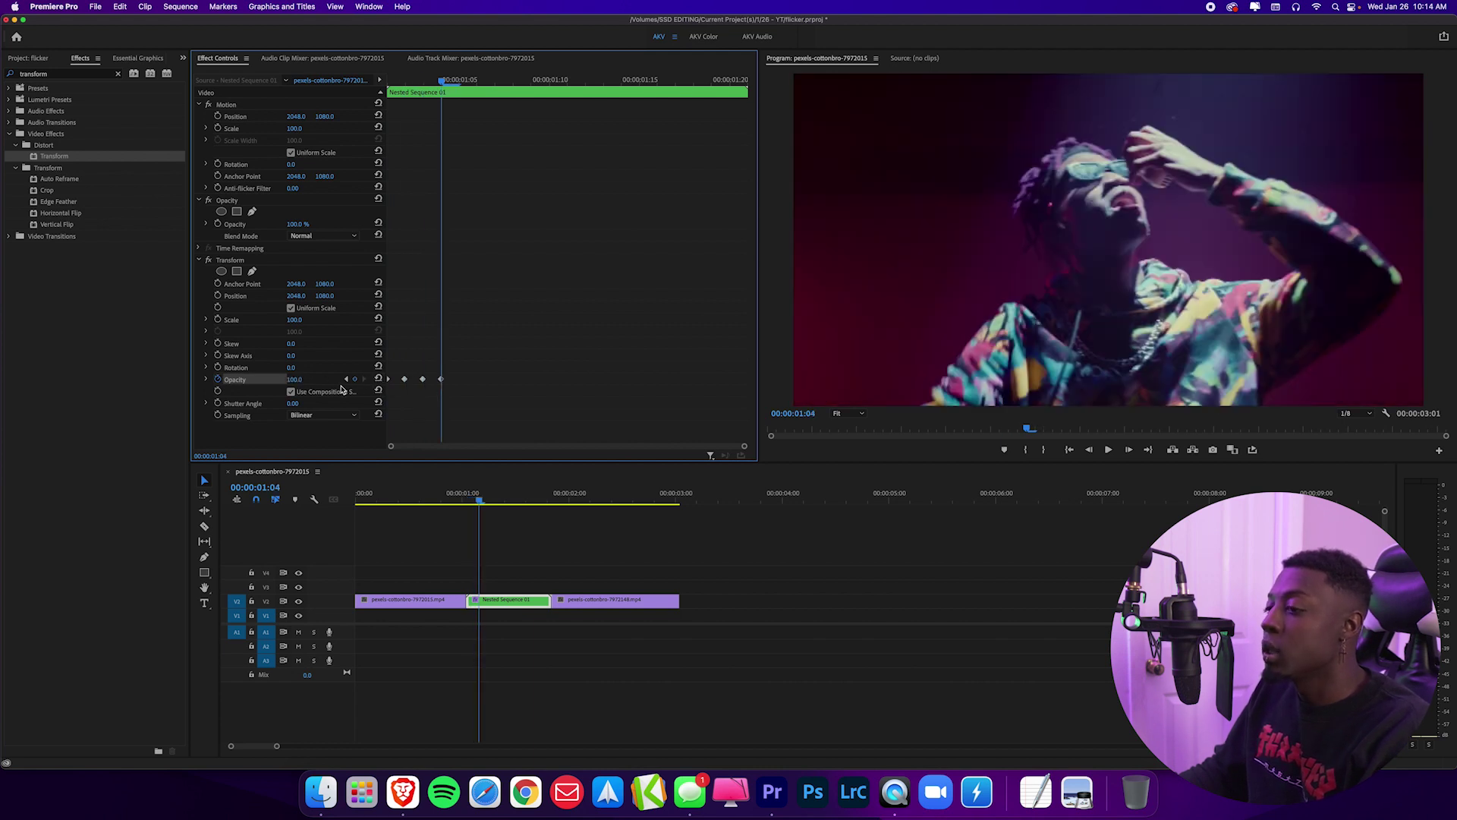
key(Right)
drag(294, 379, 219, 379)
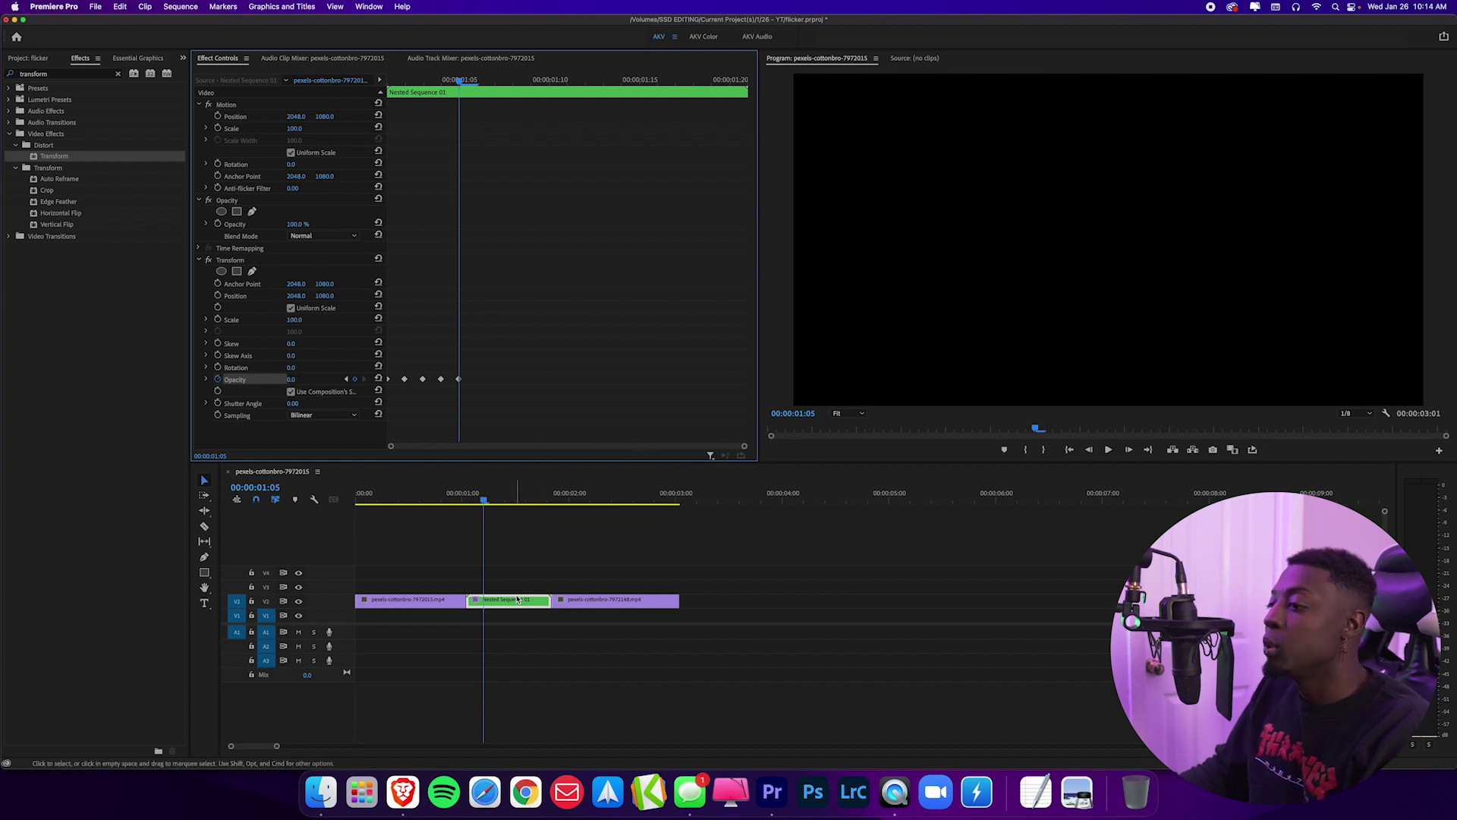
Step: Continue alternating the Transform opacity keyframes between 100 and 0 frame by frame through 00:00:01:21
key(Right)
click(378, 378)
key(Right)
key(Right)
drag(295, 378, 219, 380)
click(378, 379)
key(Right)
key(Right)
click(378, 379)
click(379, 379)
key(Right)
key(Right)
click(379, 378)
key(Right)
key(Right)
key(Right)
key(Right)
click(379, 378)
key(Right)
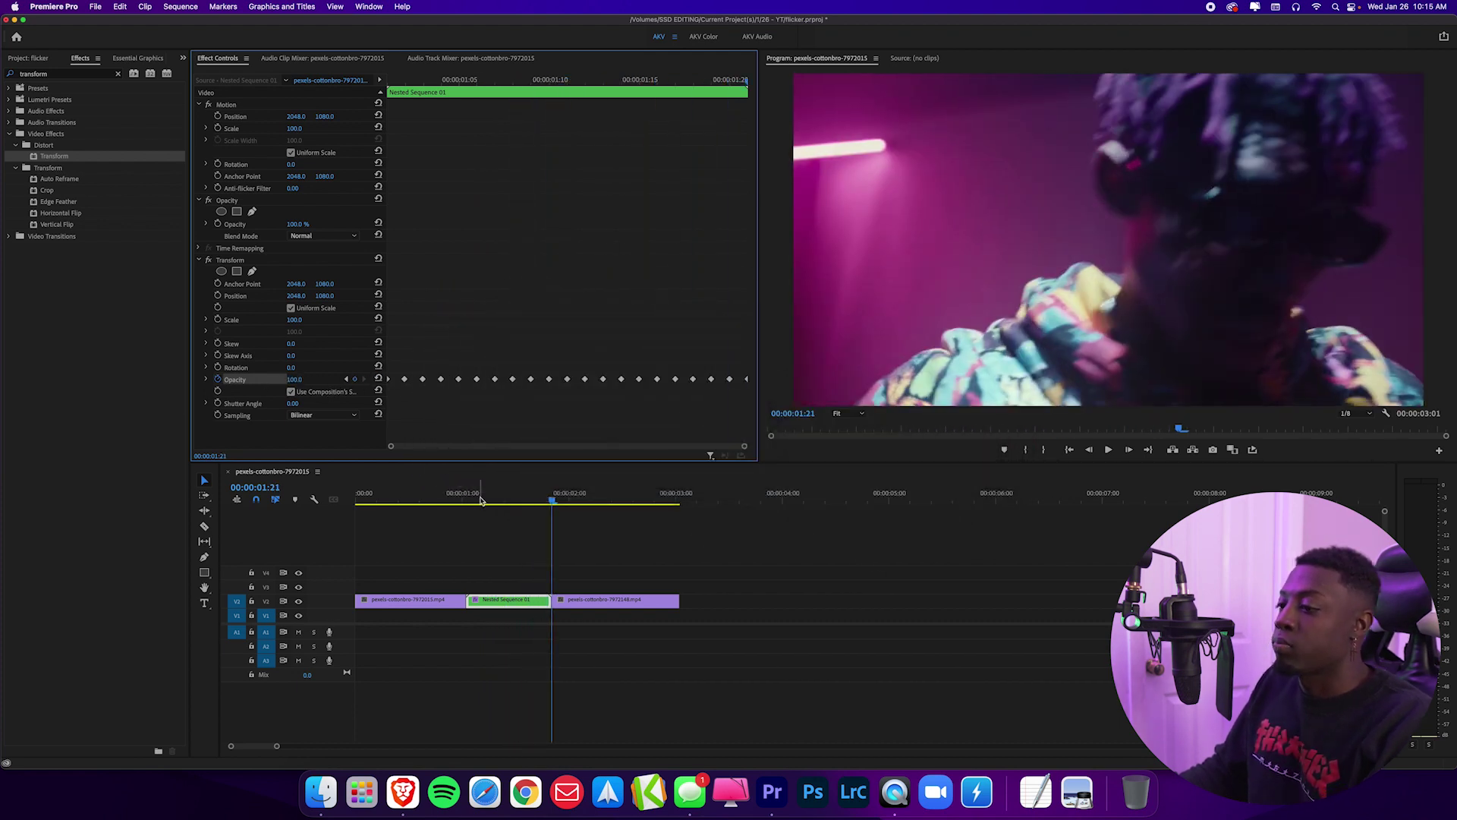
Step: Play back the sequence from just before the nested clip to review the flicker transition
drag(481, 500, 453, 502)
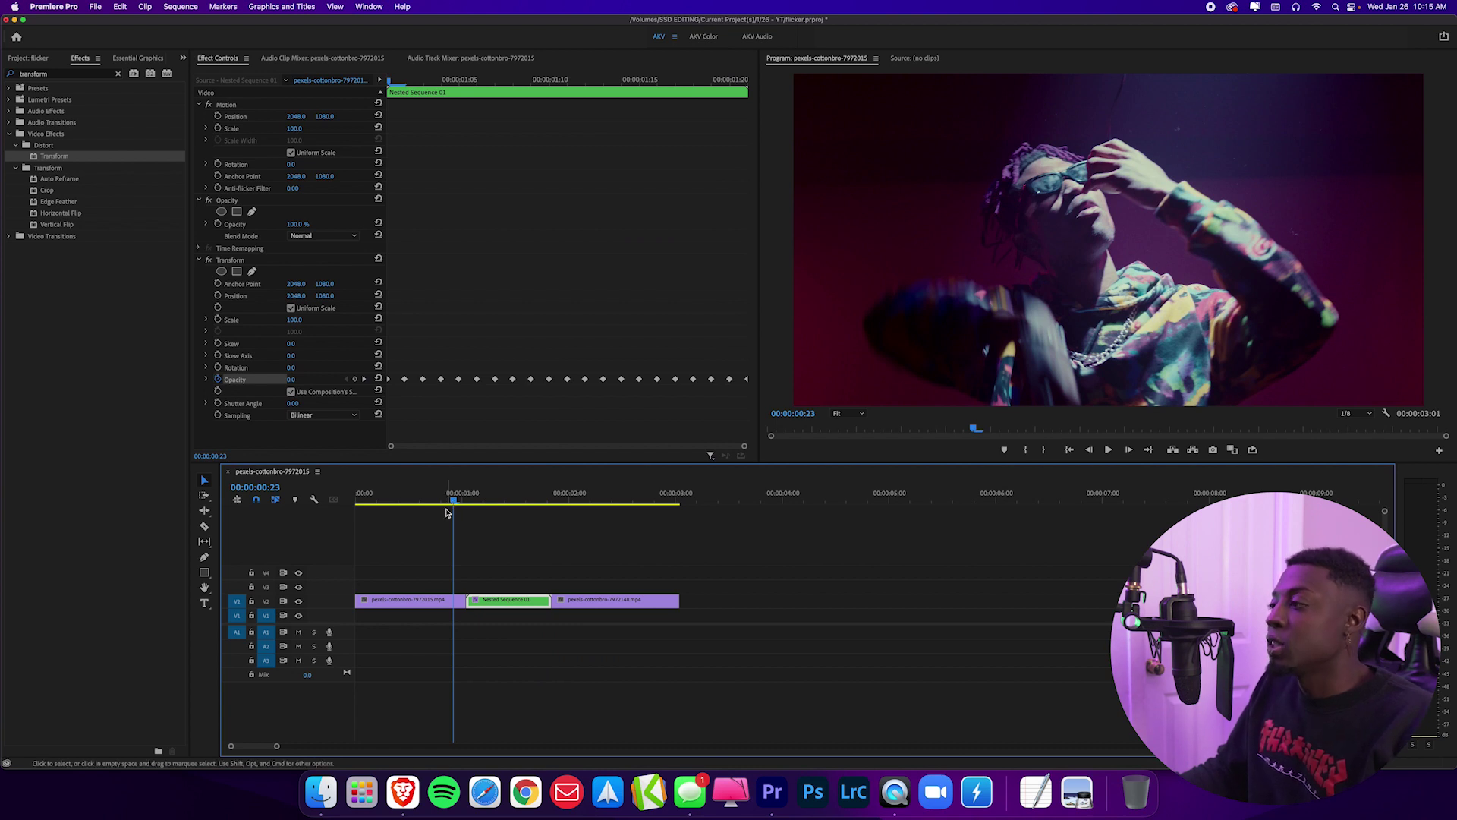
key(space)
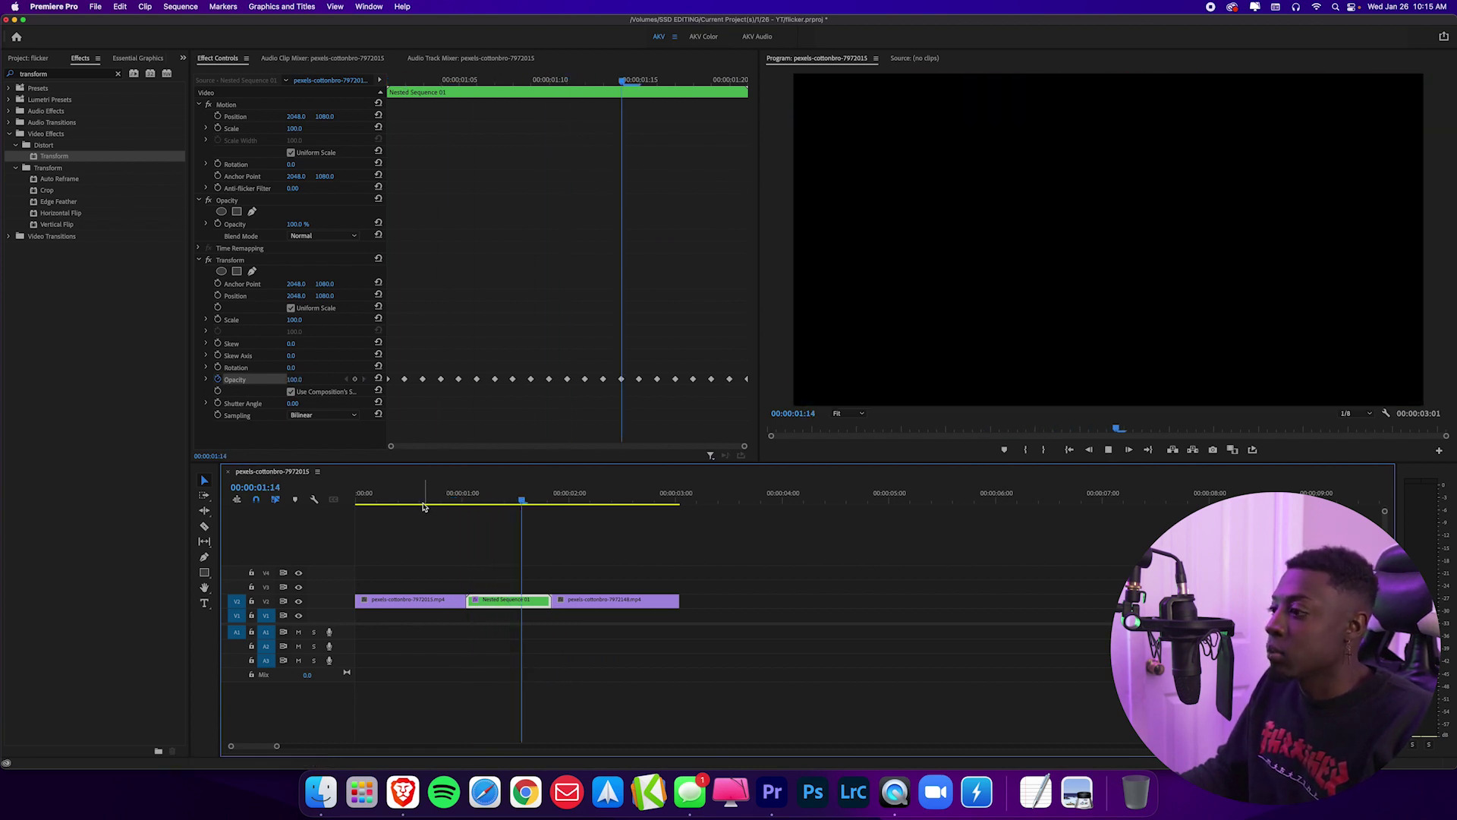
click(437, 503)
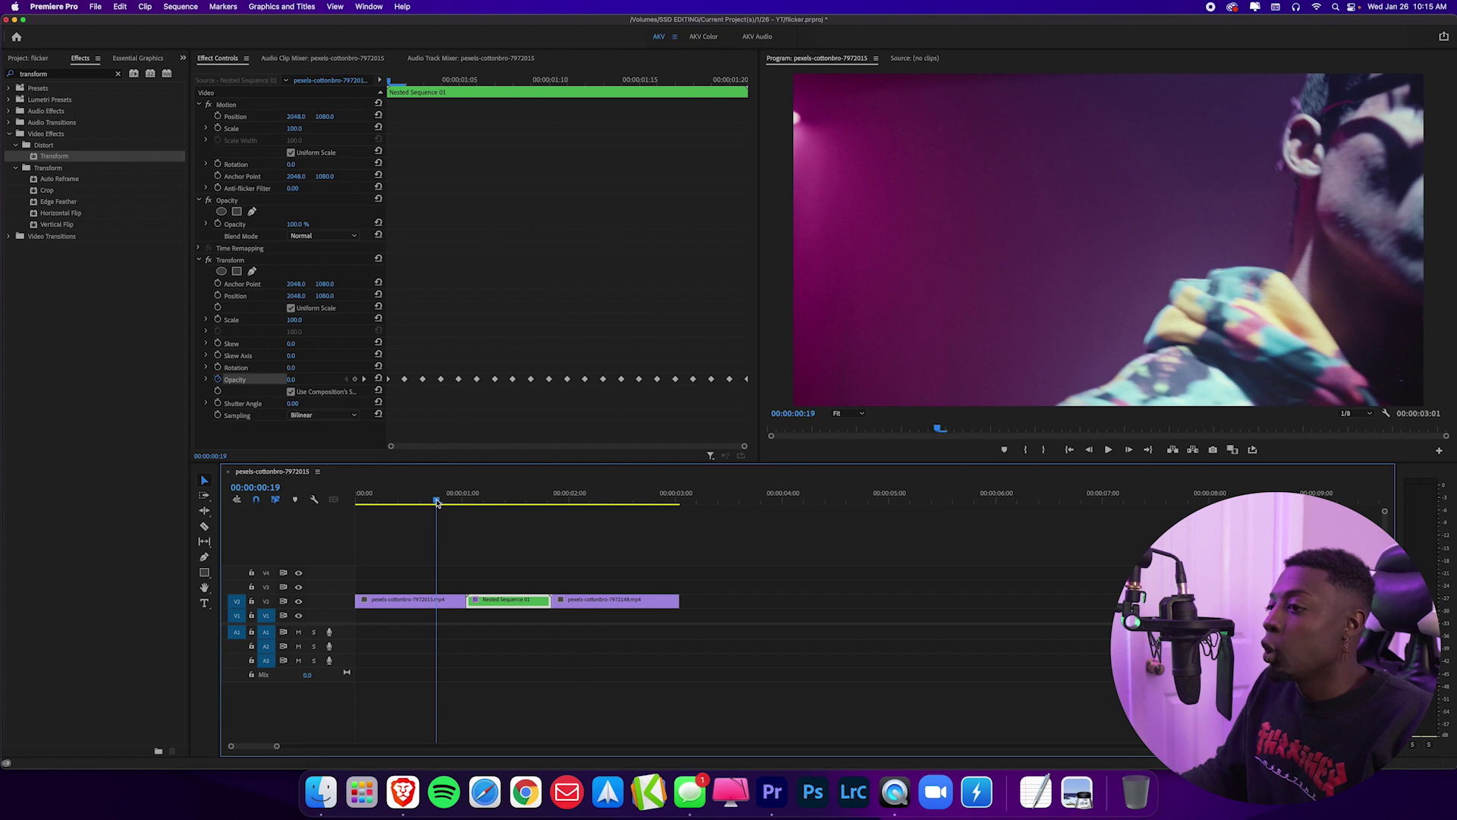
key(space)
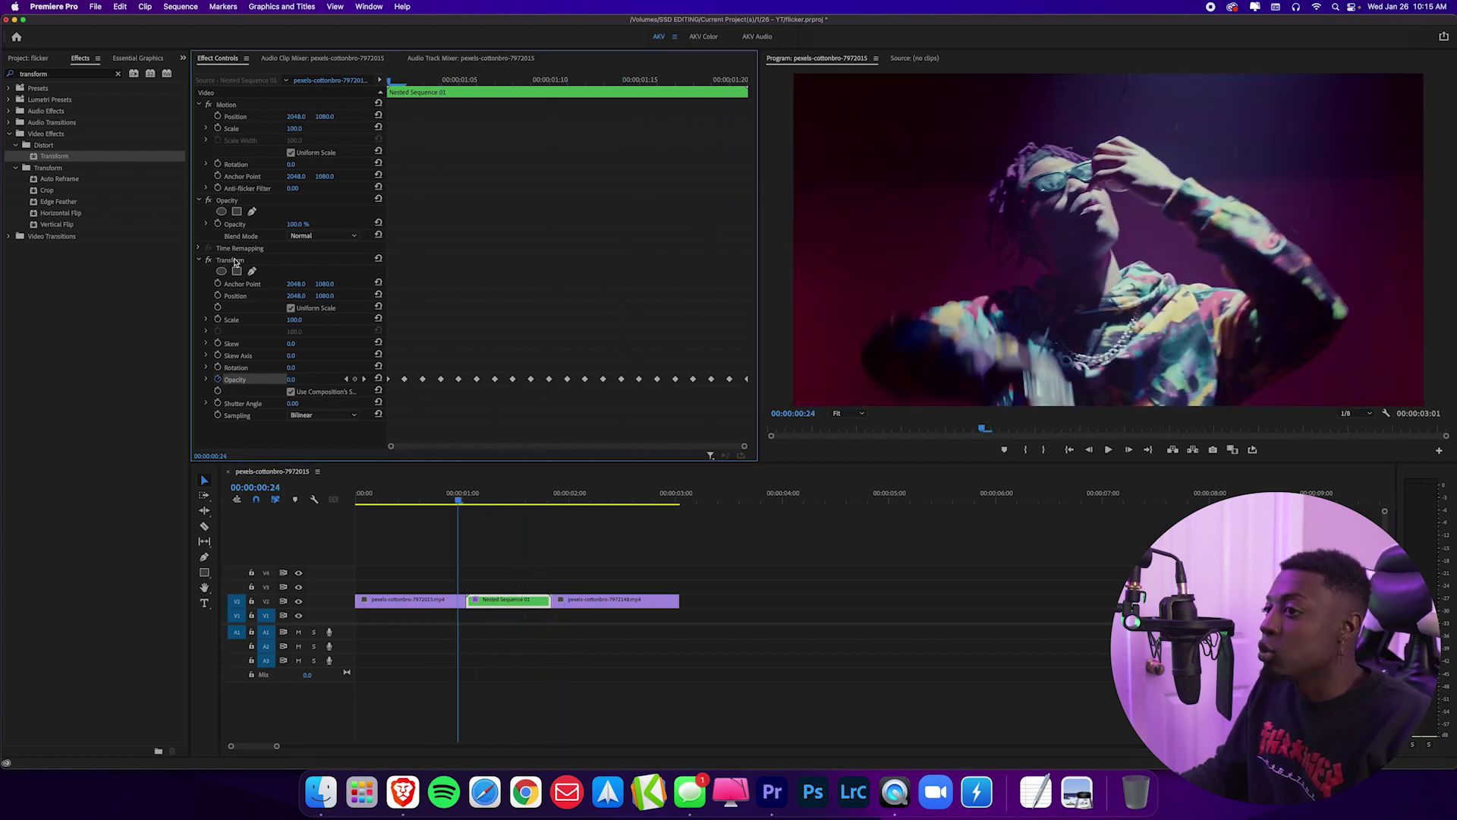
Step: Disable the Transform effect, play the transition without it for comparison, and re-enable the effect
click(235, 261)
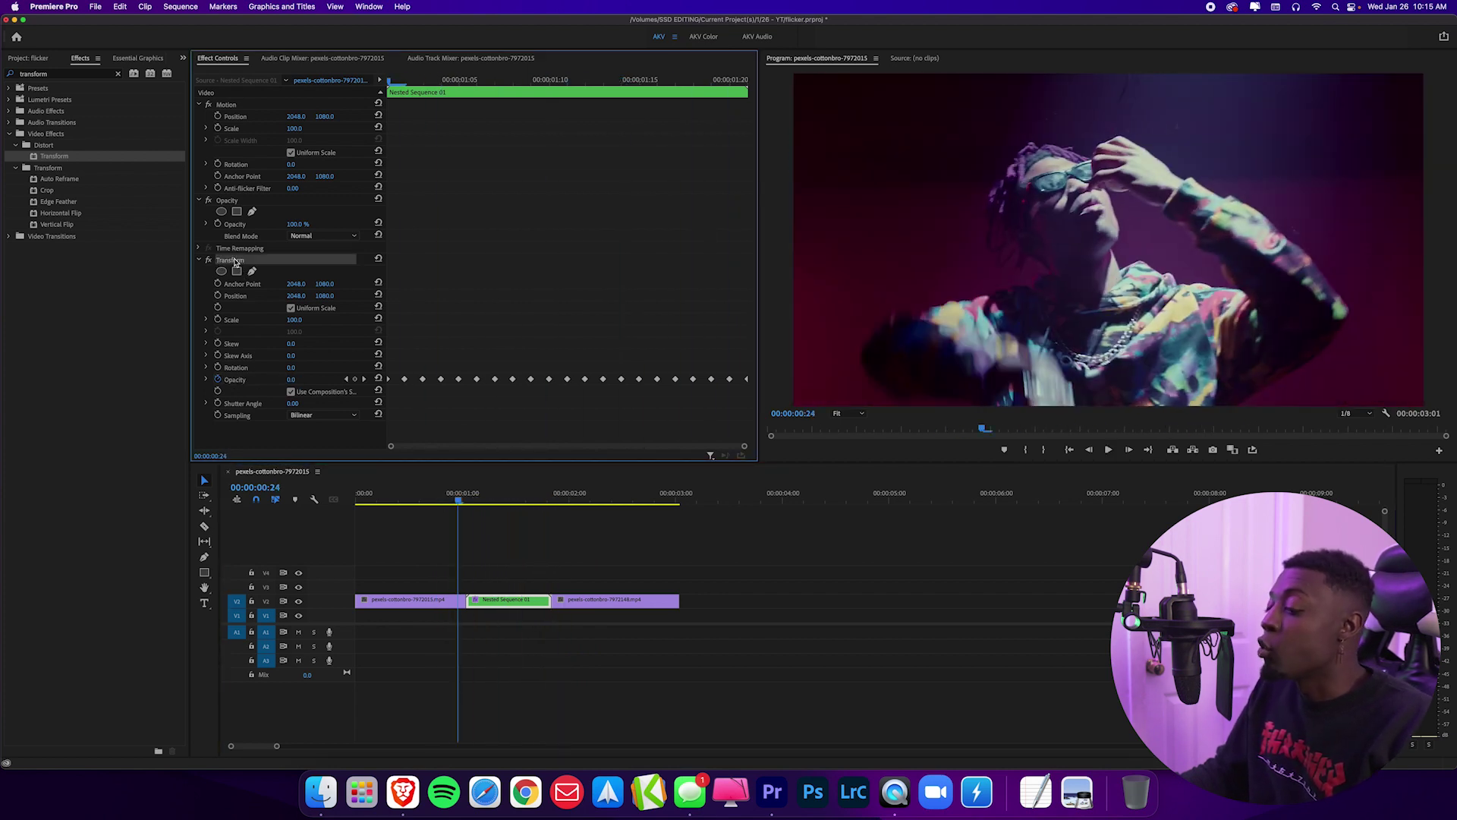
click(209, 260)
key(space)
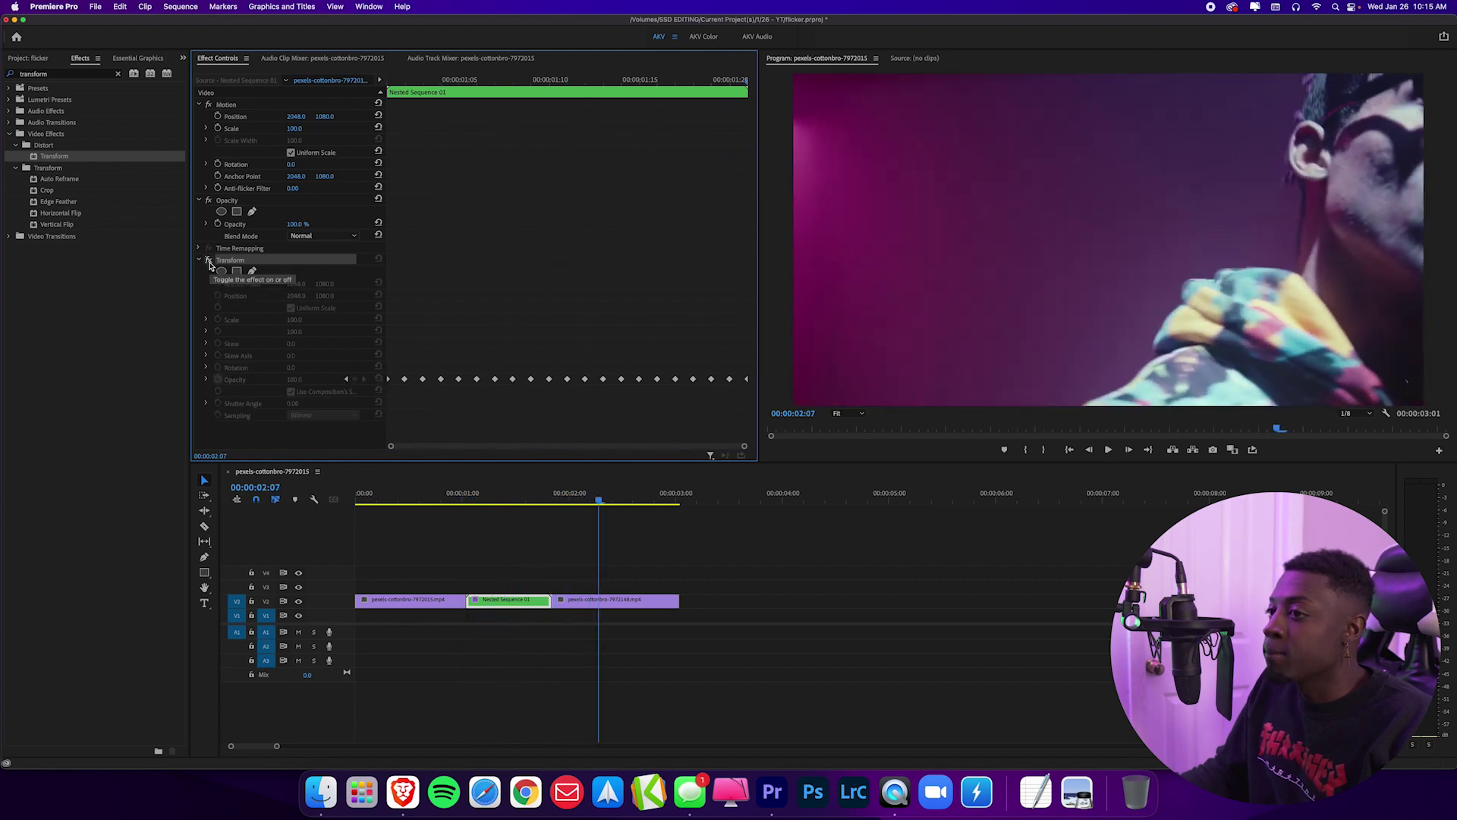
click(209, 262)
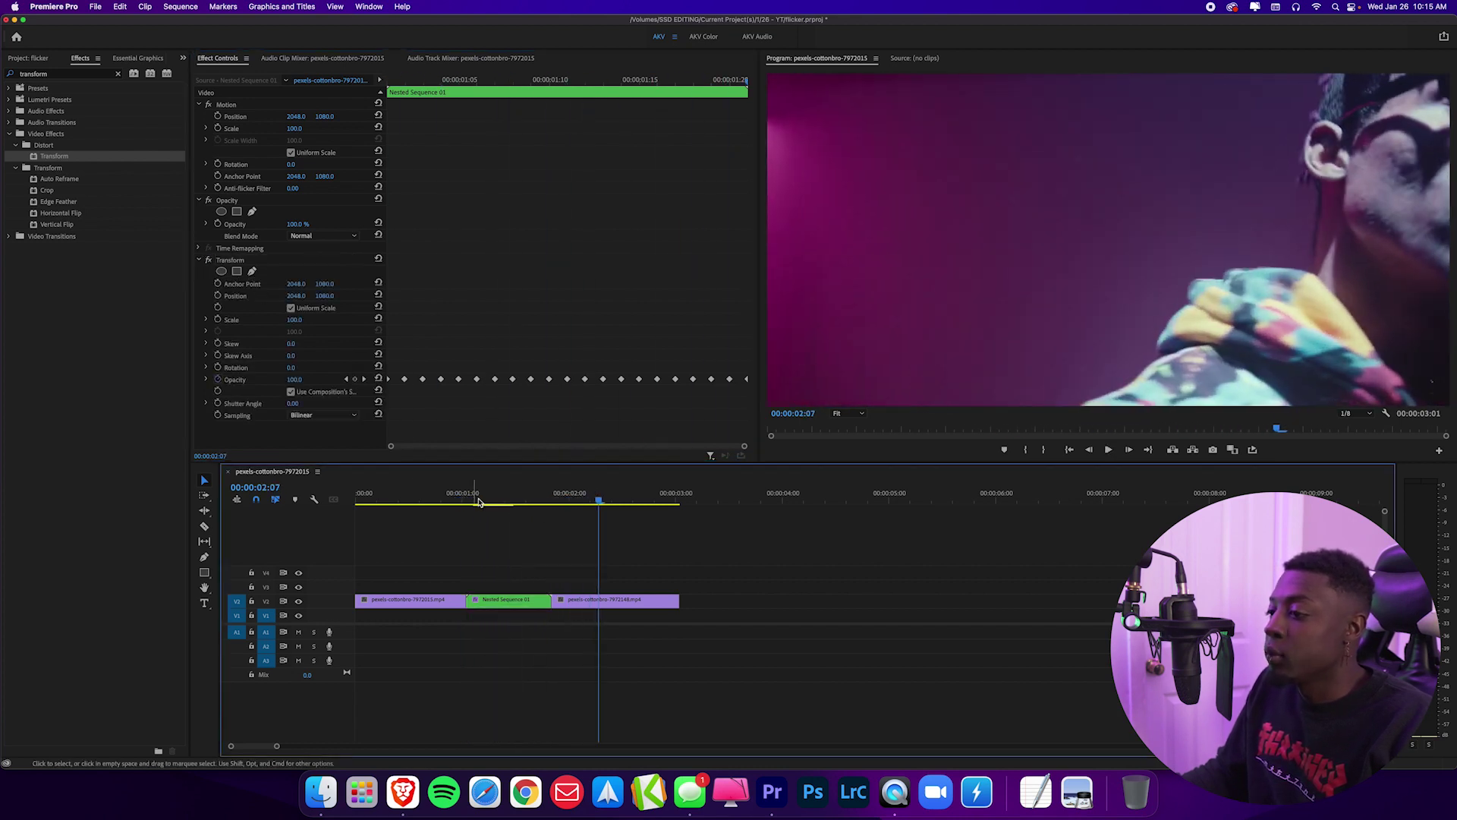
Step: Save the nested clip's keyframed Transform effect as a preset named "Flicker Transition 1" with the Scale type
click(492, 497)
click(497, 600)
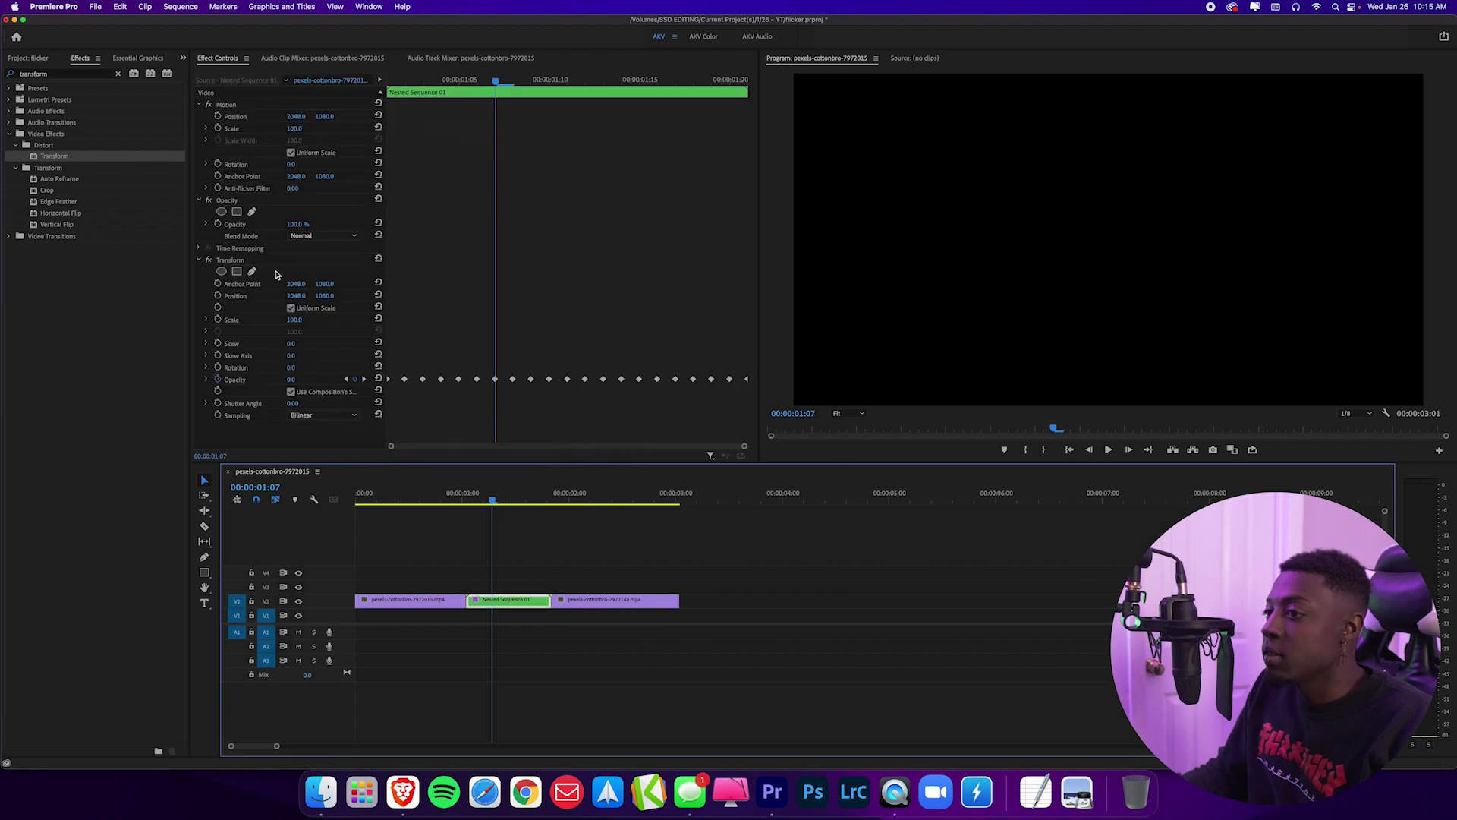
right_click(245, 264)
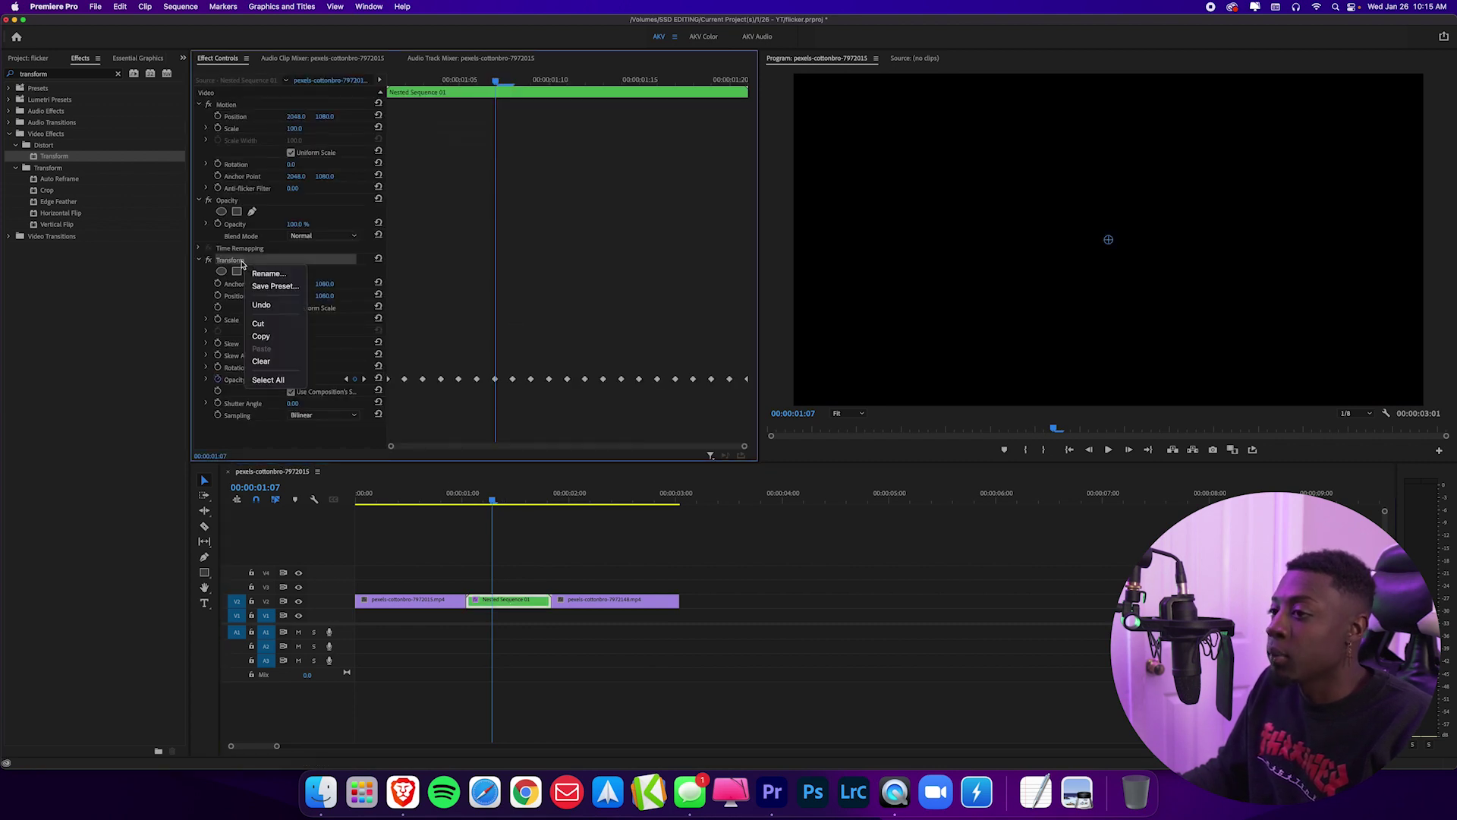
click(273, 287)
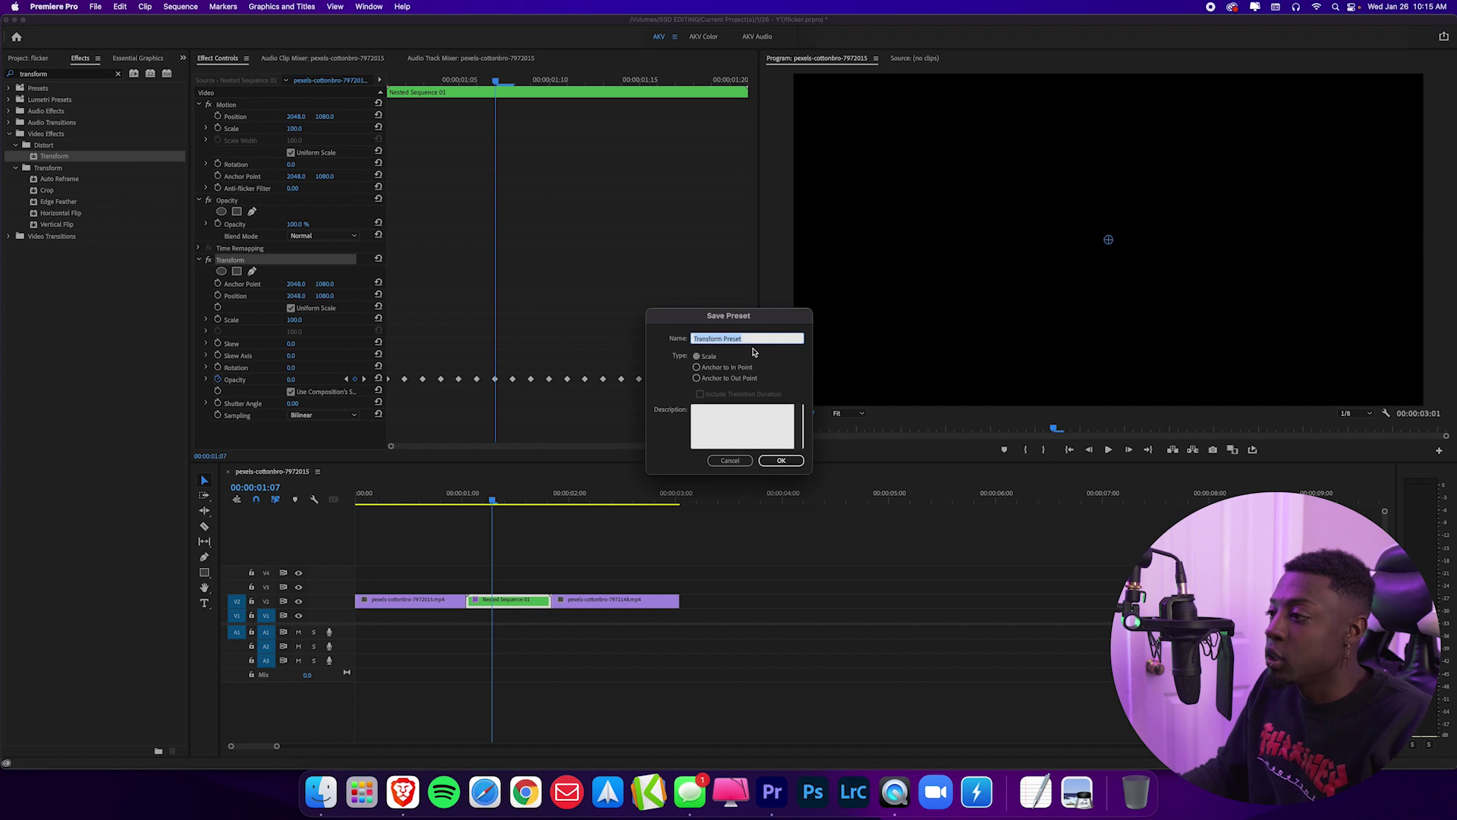
text(Flicker Tra)
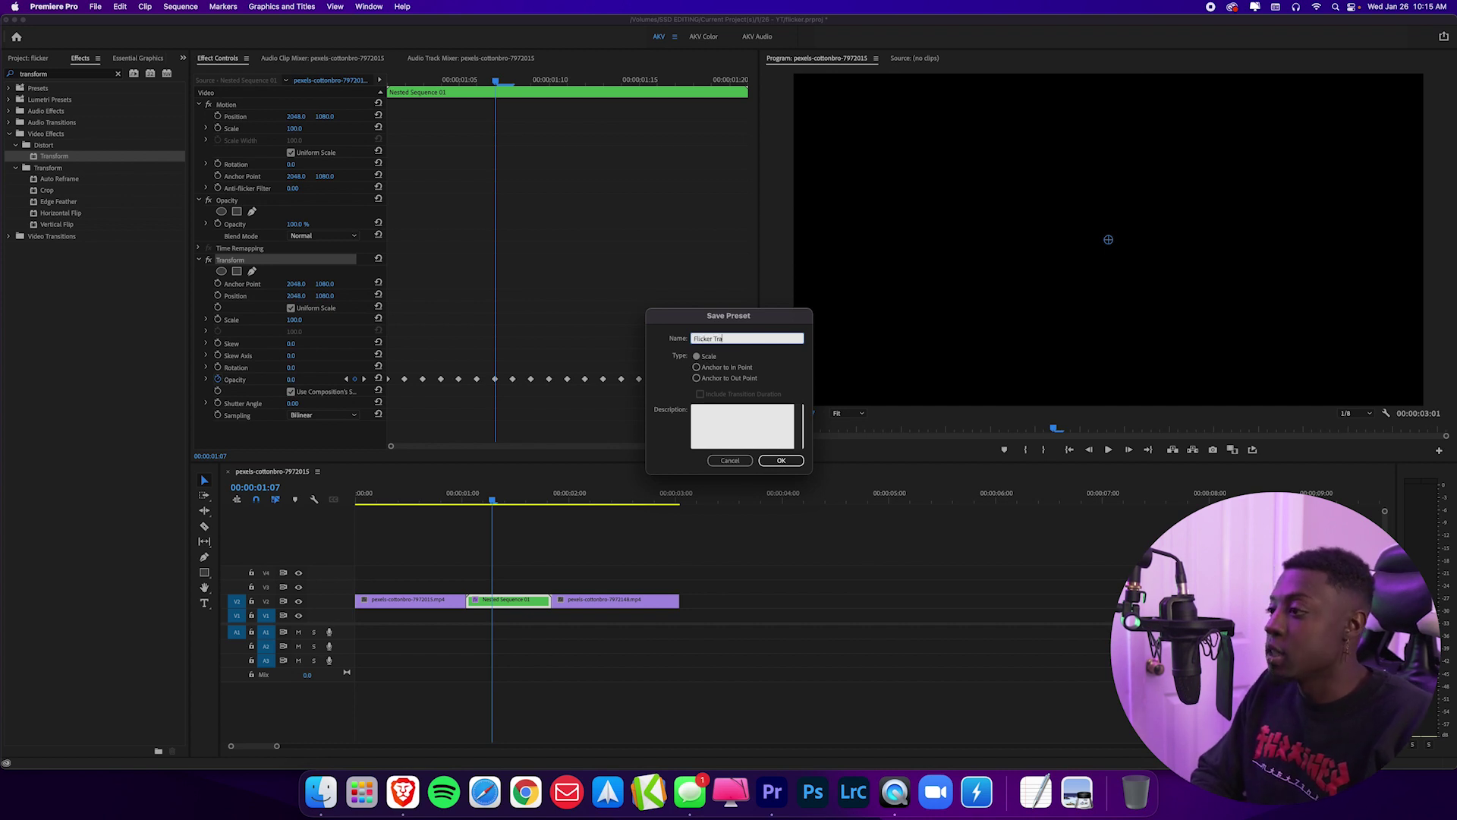
text(nsition 1)
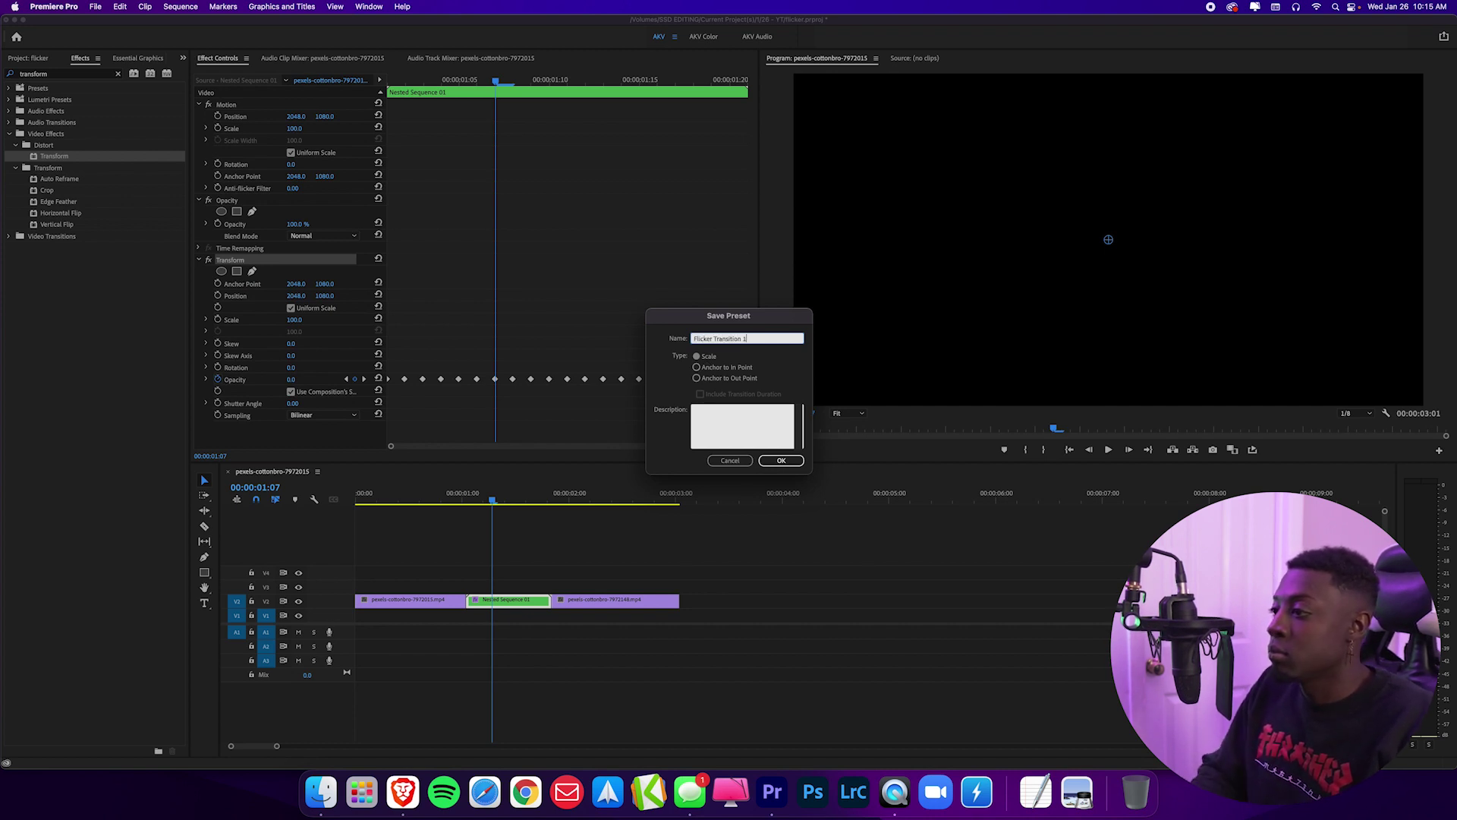
click(782, 465)
Step: Delete the Transform effect from the nested clip and apply the saved Flicker Transition 1 preset in its place
click(118, 73)
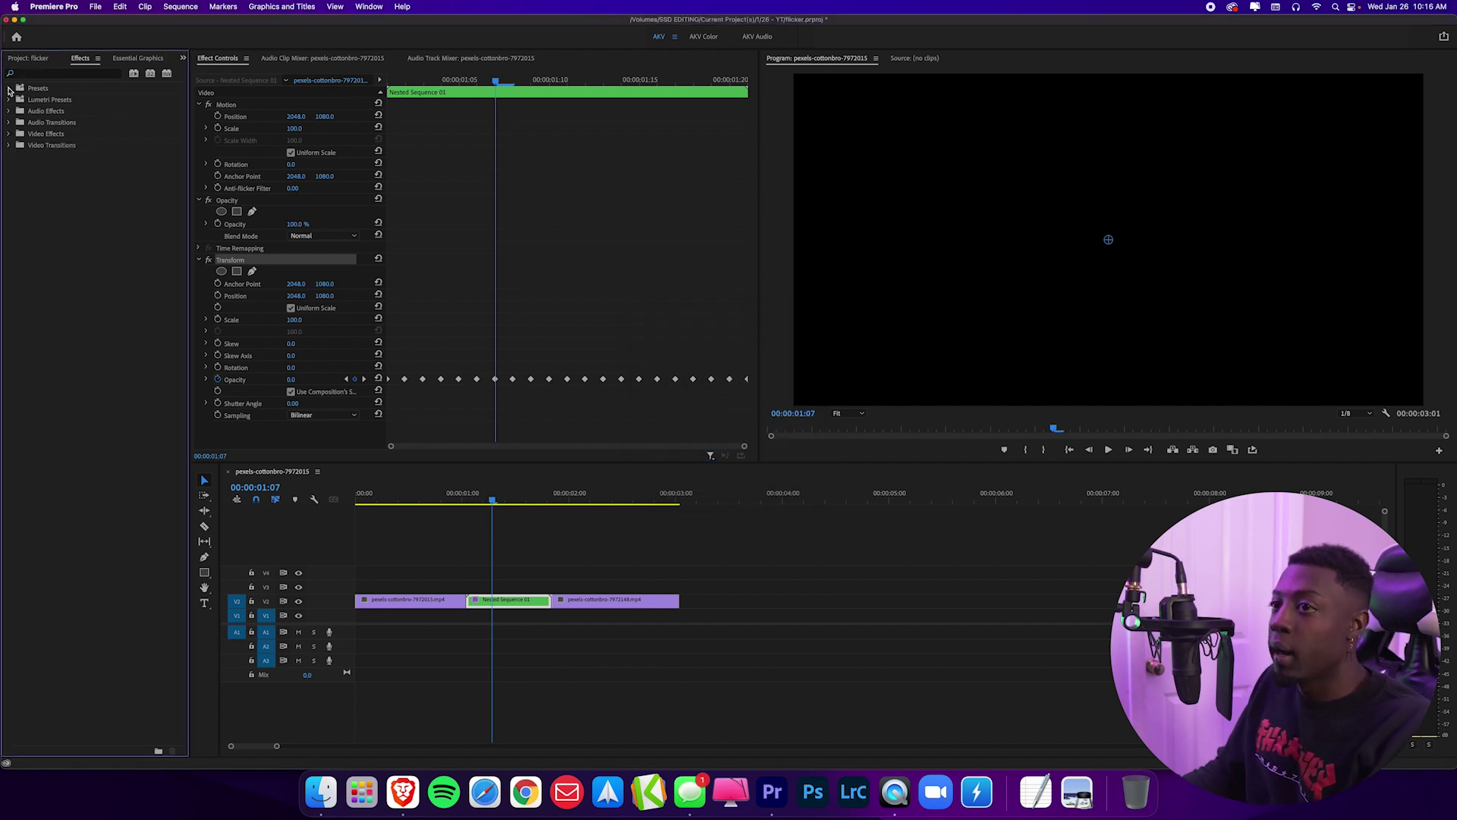
click(10, 89)
click(62, 102)
click(260, 258)
key(Delete)
drag(59, 101, 504, 599)
Step: Play back the transition from the start of the nested clip to check the Flicker Transition 1 preset
click(467, 500)
click(463, 501)
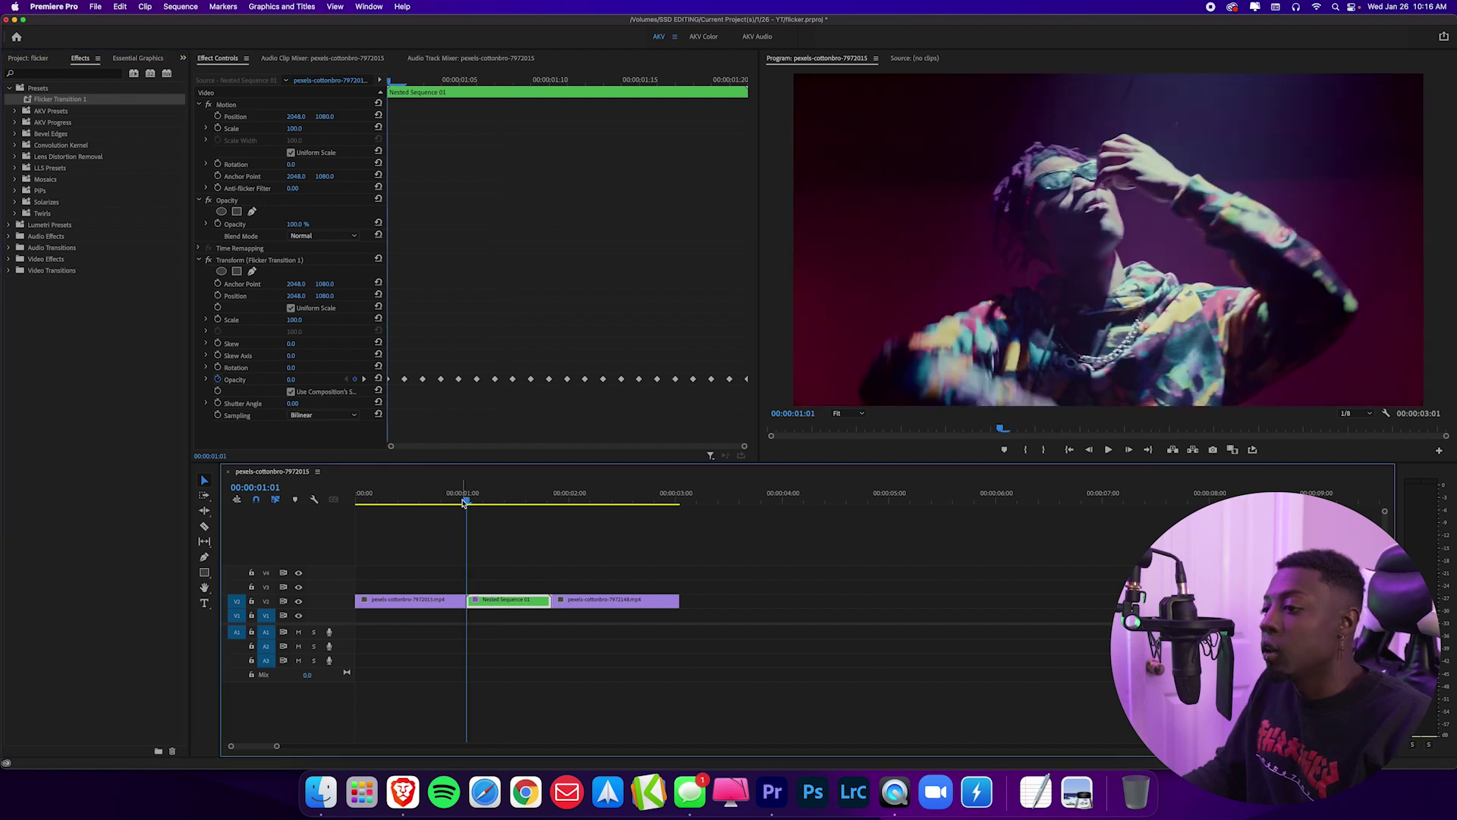
key(space)
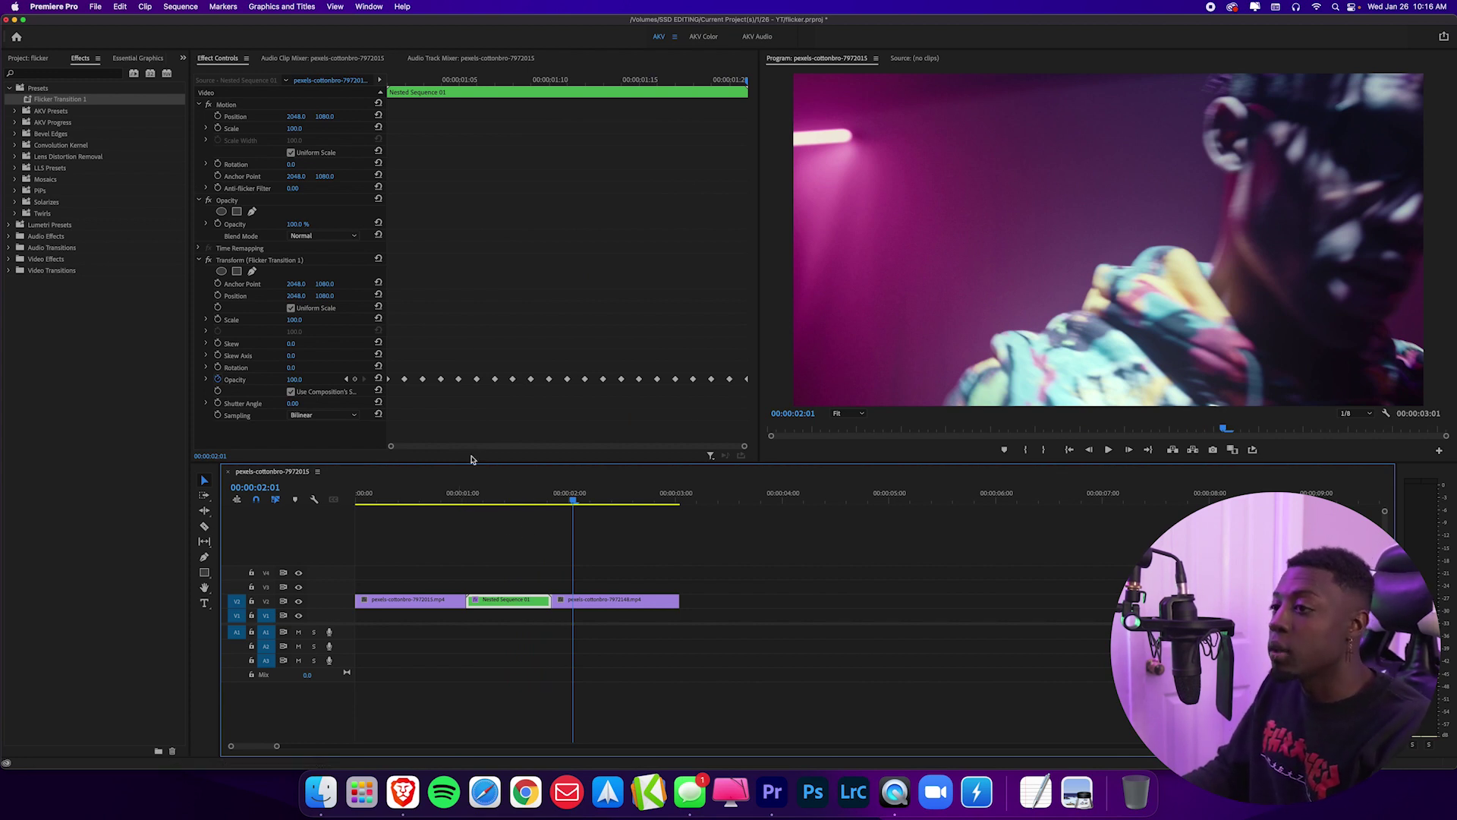
Step: Remove the Flicker Transition 1 effect from the nested clip and apply the Levels video effect instead
click(238, 261)
key(Delete)
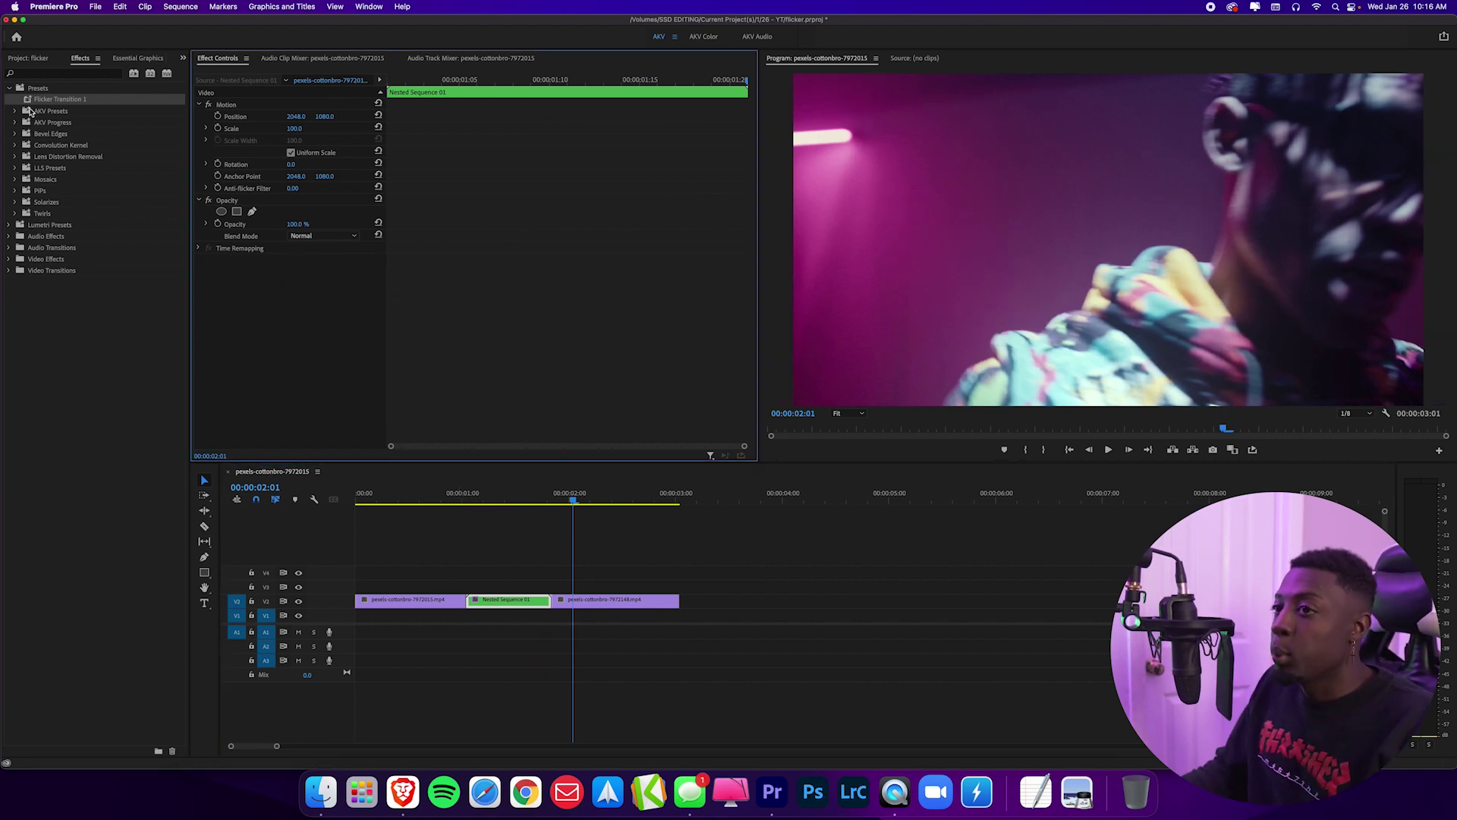
click(48, 76)
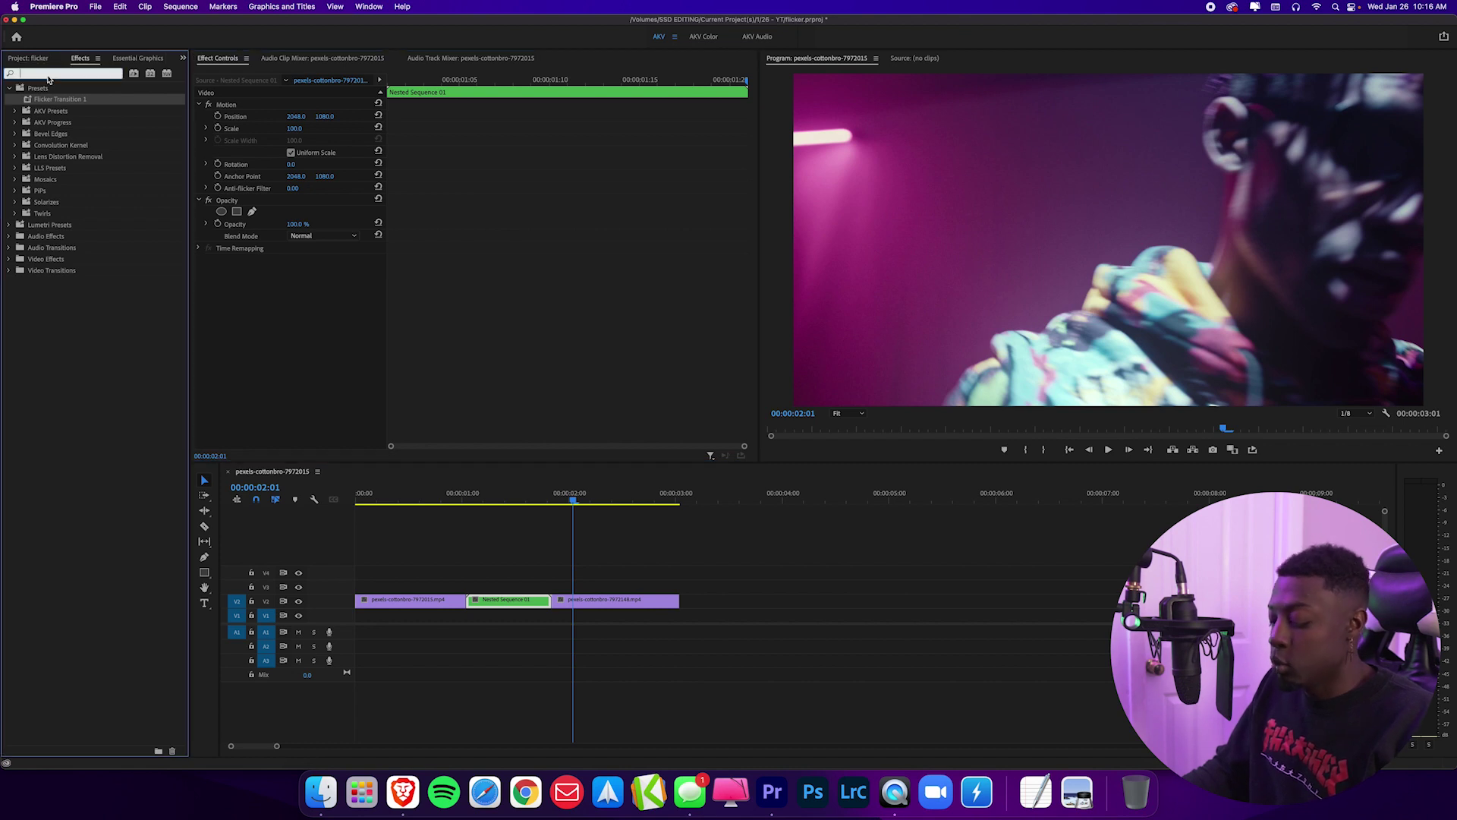
text(levels)
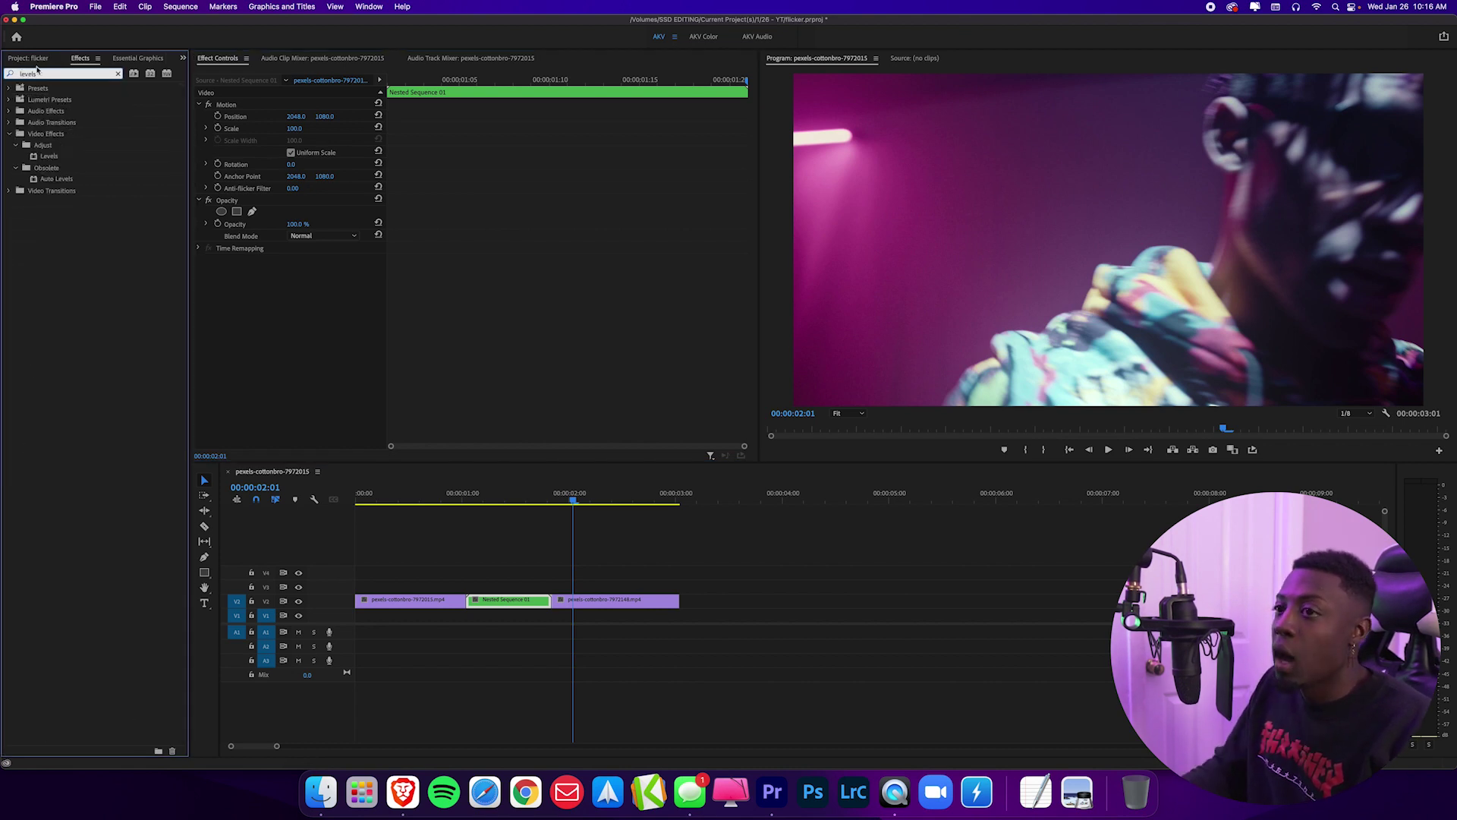
click(53, 148)
drag(49, 156, 520, 605)
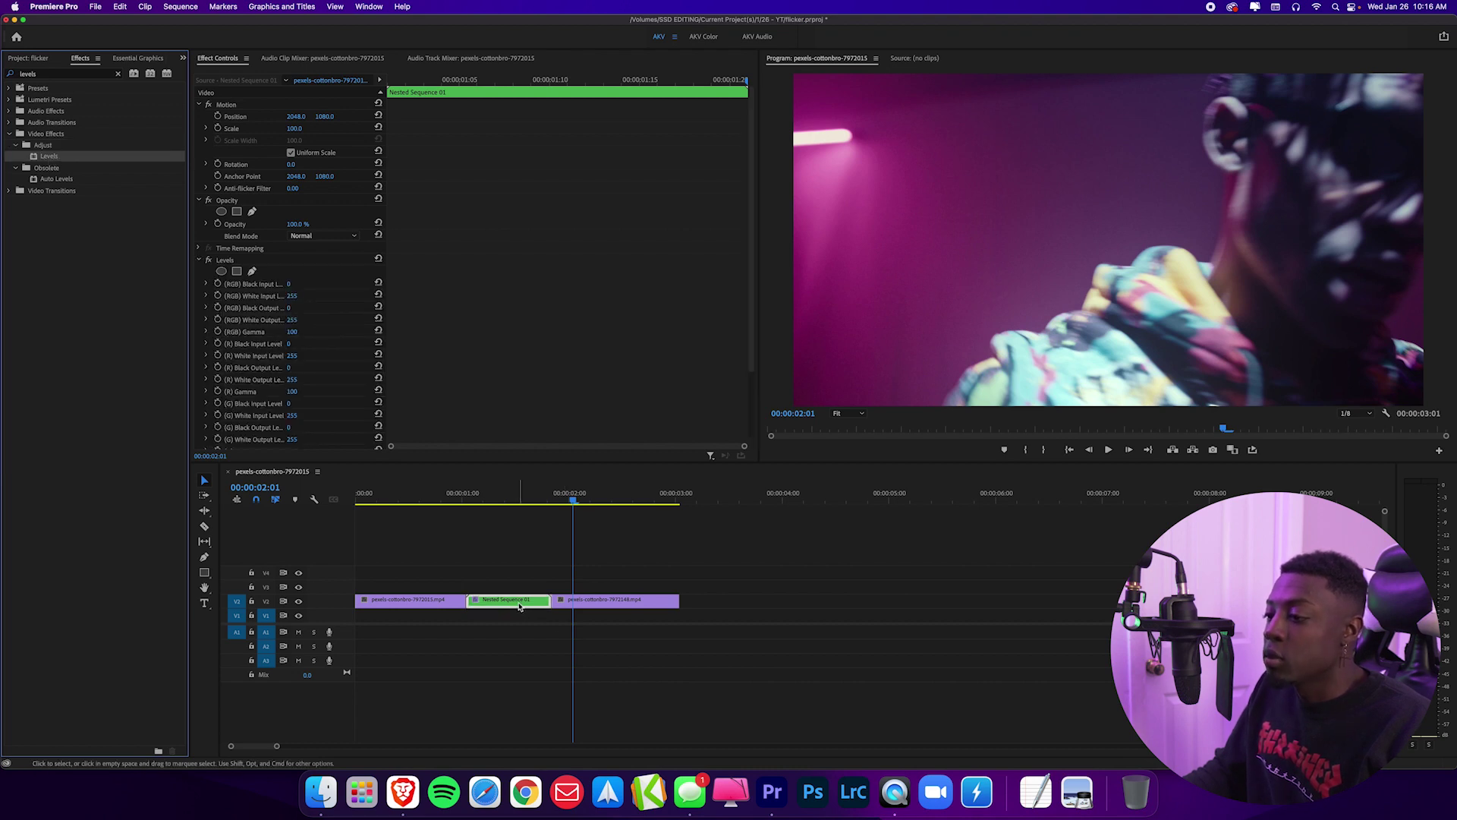
Step: Start keyframing the Levels effect's (RGB) White Input Level at 00:00:01:01, the nested clip's first frame, with a value of 105
click(517, 509)
drag(517, 503, 497, 504)
click(502, 600)
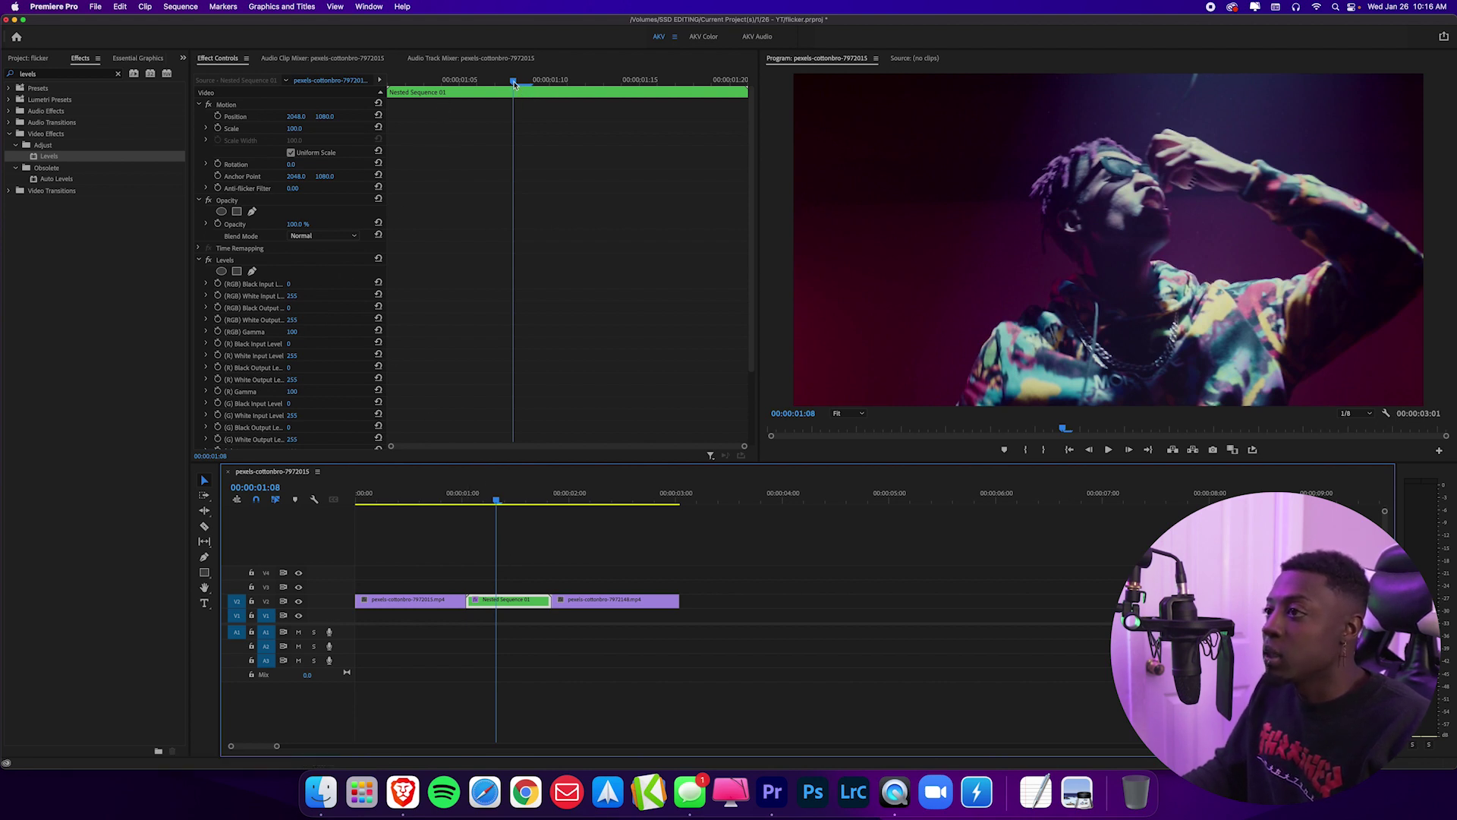
drag(513, 83, 389, 101)
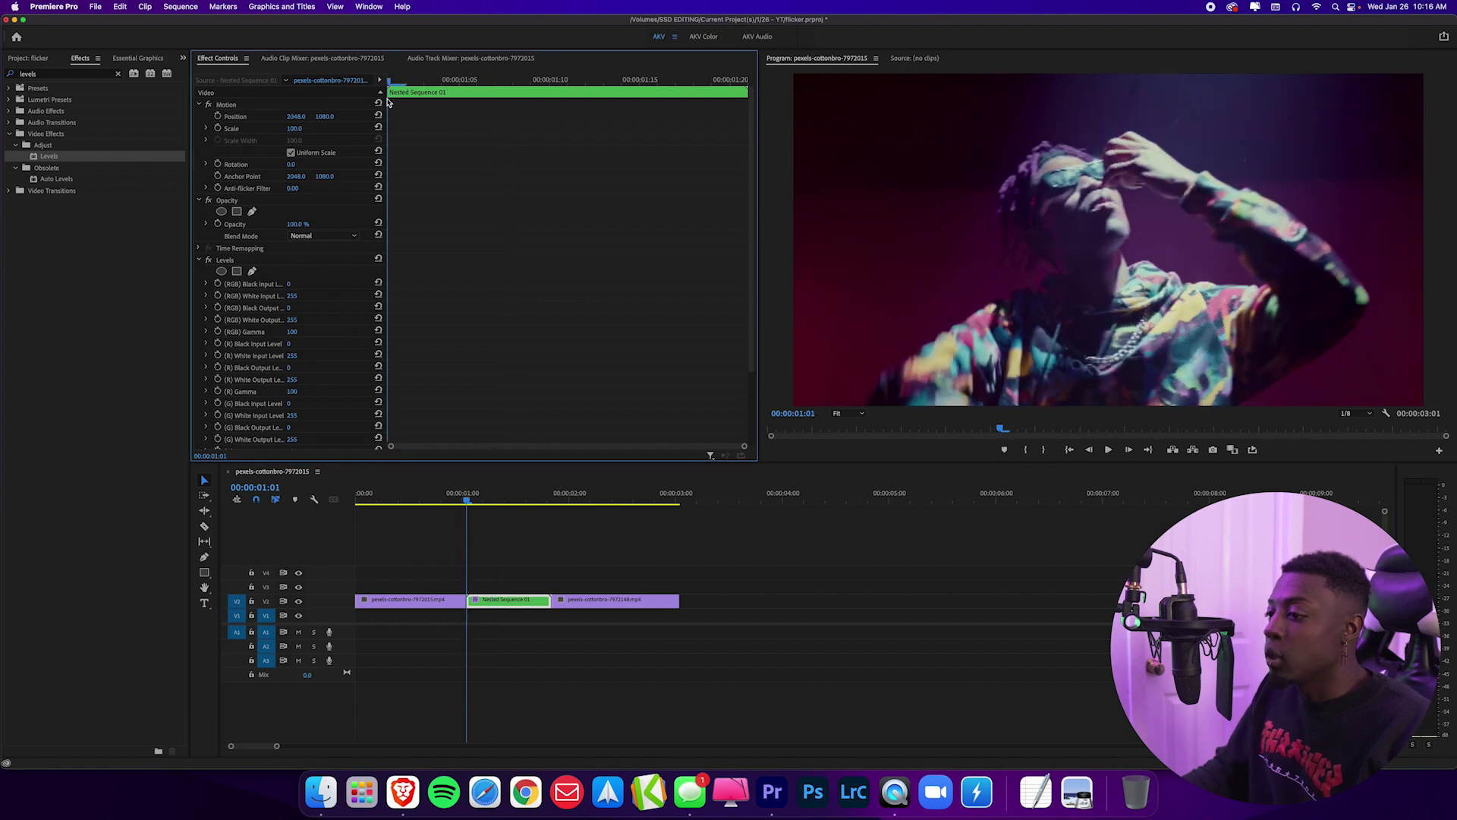
click(275, 298)
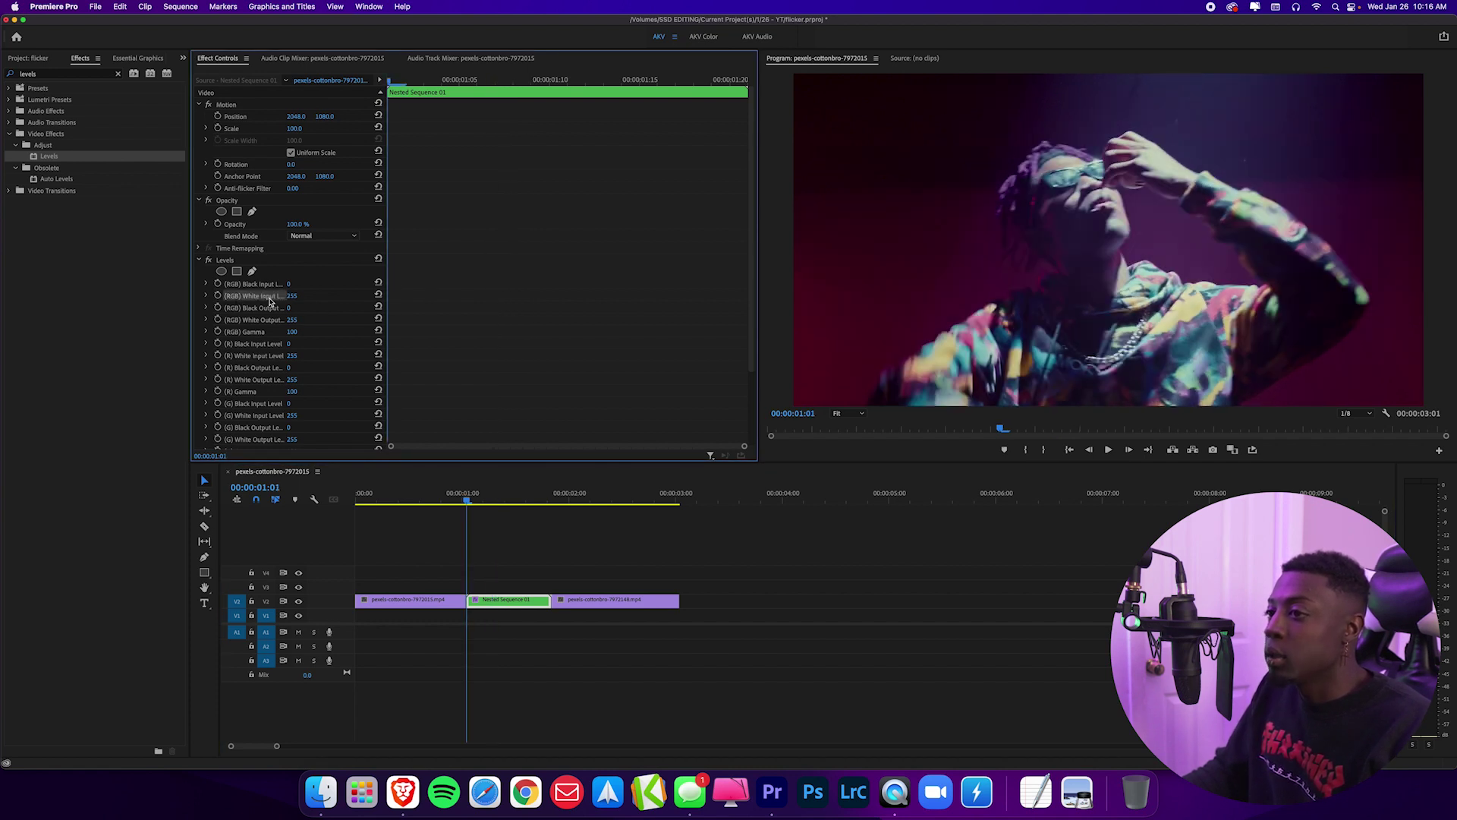
click(218, 296)
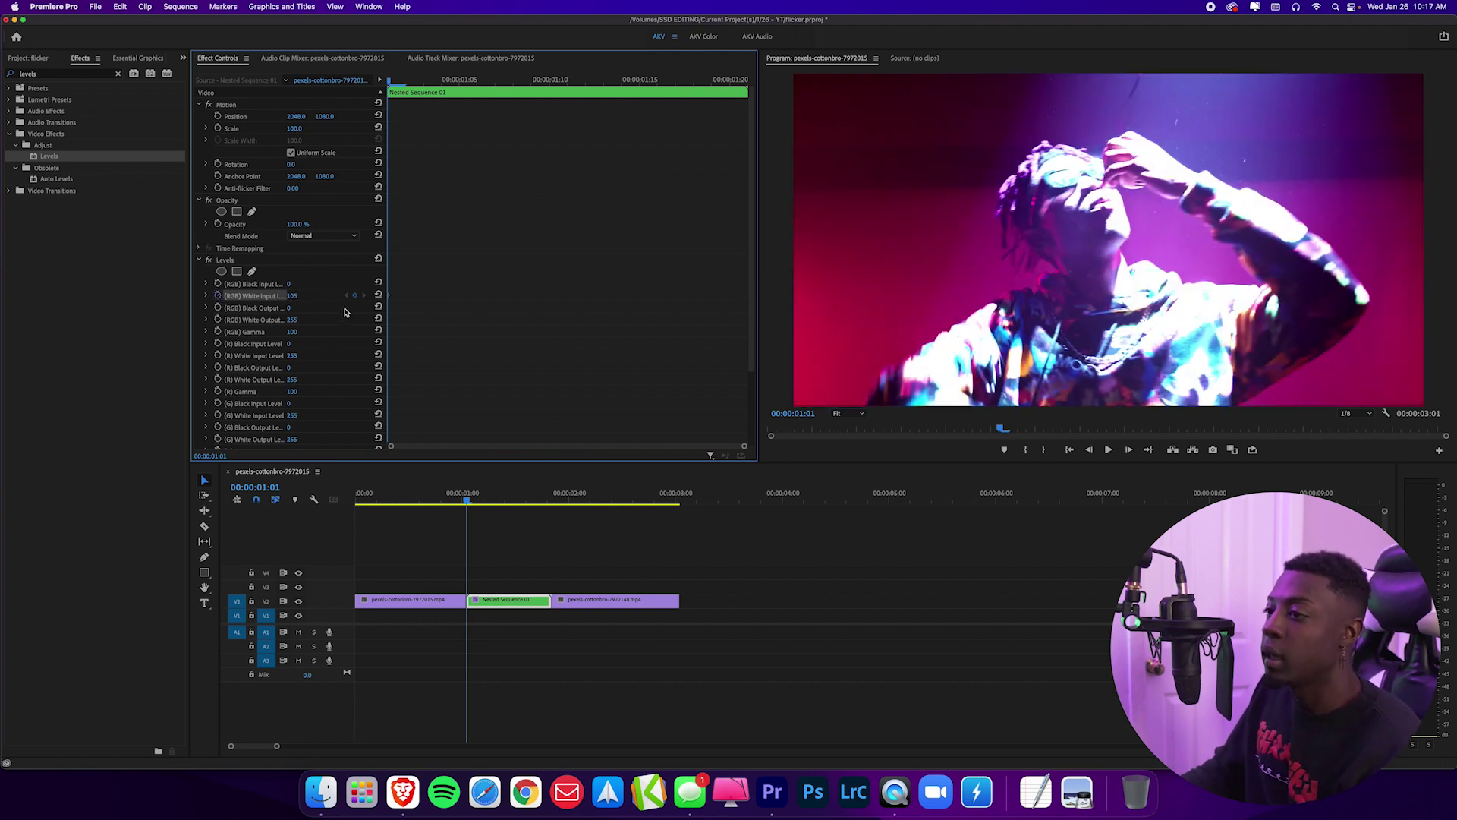
Step: Add an (RGB) White Input Level keyframe of 105 at 00:00:01:02
key(Right)
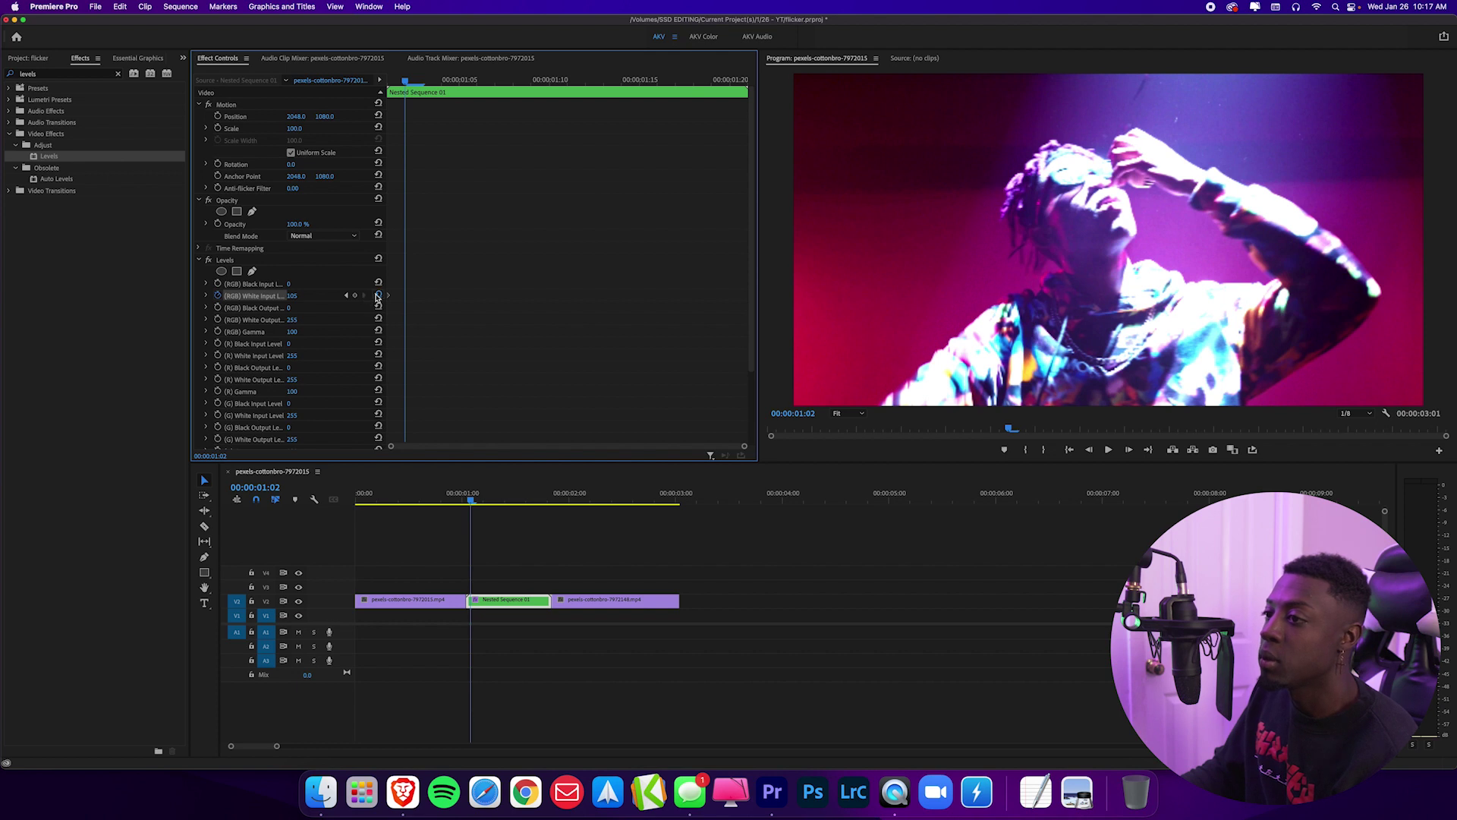
click(377, 297)
click(302, 293)
text(105)
key(Return)
Step: Reset the (RGB) White Input Level to 255 at 00:00:01:03 and set it to 105 at 00:00:01:04
key(Right)
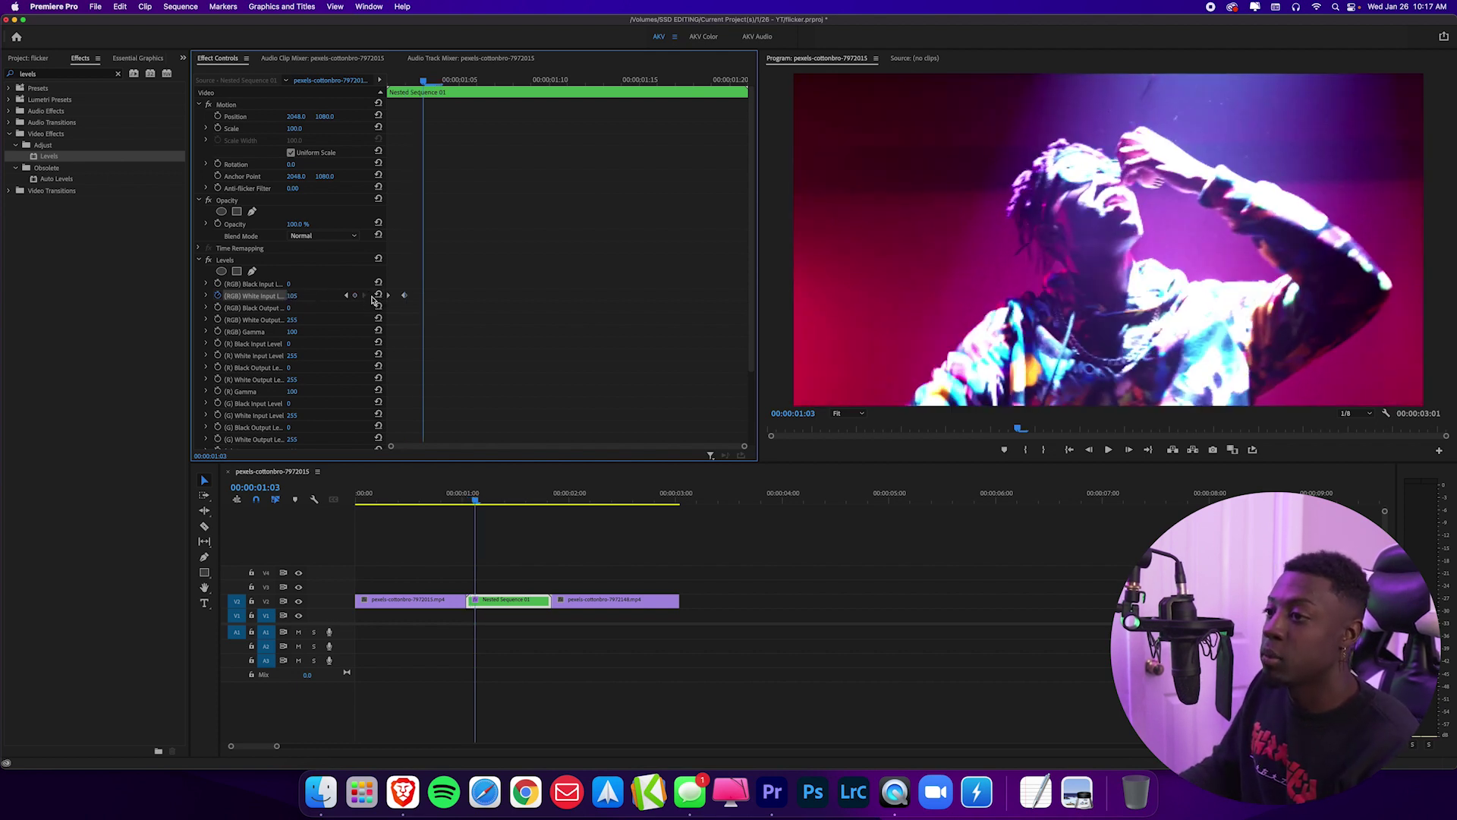
click(377, 297)
key(Right)
click(302, 295)
text(105)
key(Return)
Step: Add (RGB) White Input Level keyframes of 255 at 00:00:01:05 and 105 at 00:00:01:06
key(Right)
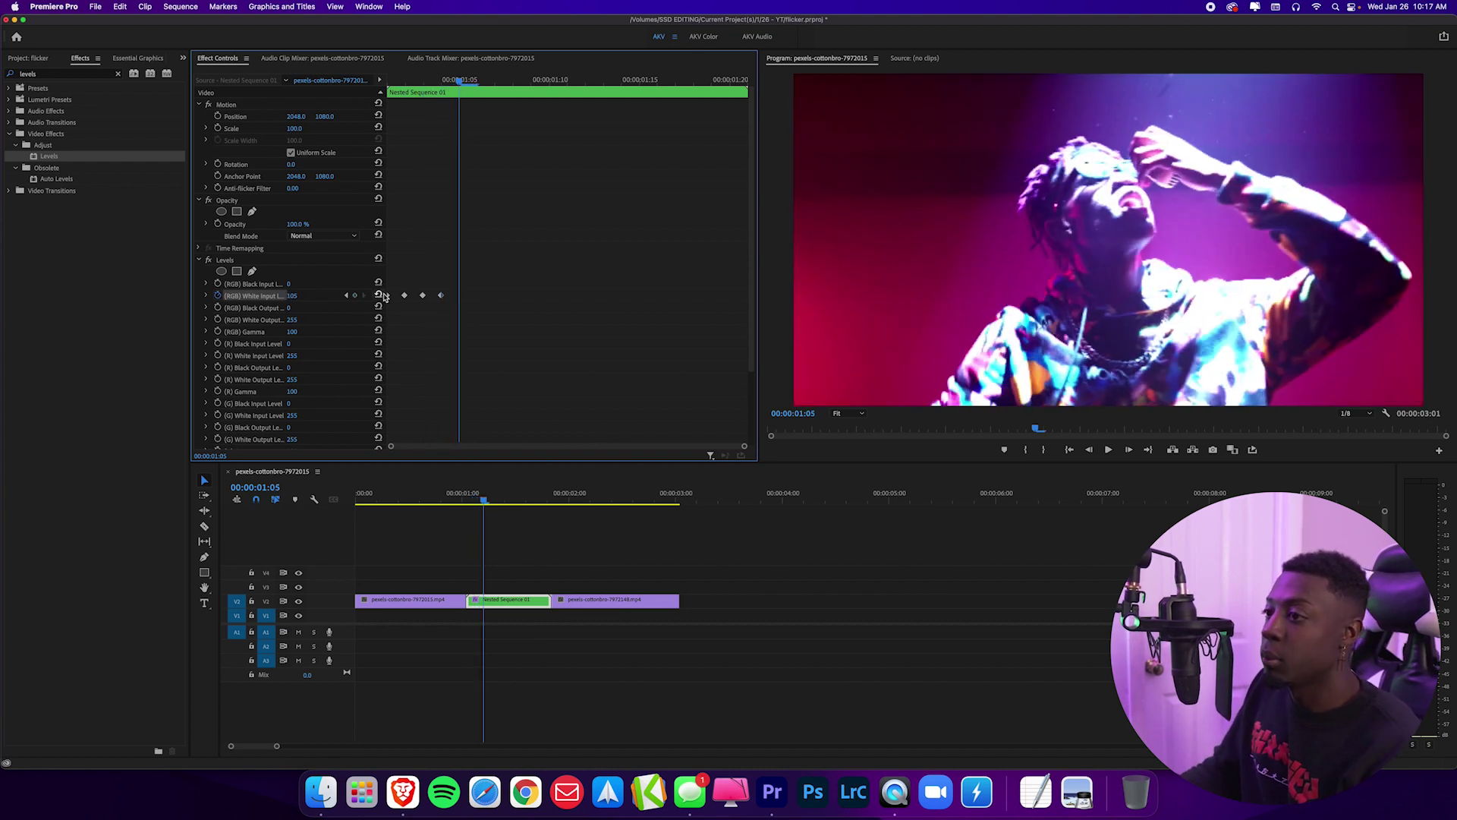
click(378, 295)
key(Right)
click(299, 296)
text(105)
key(Return)
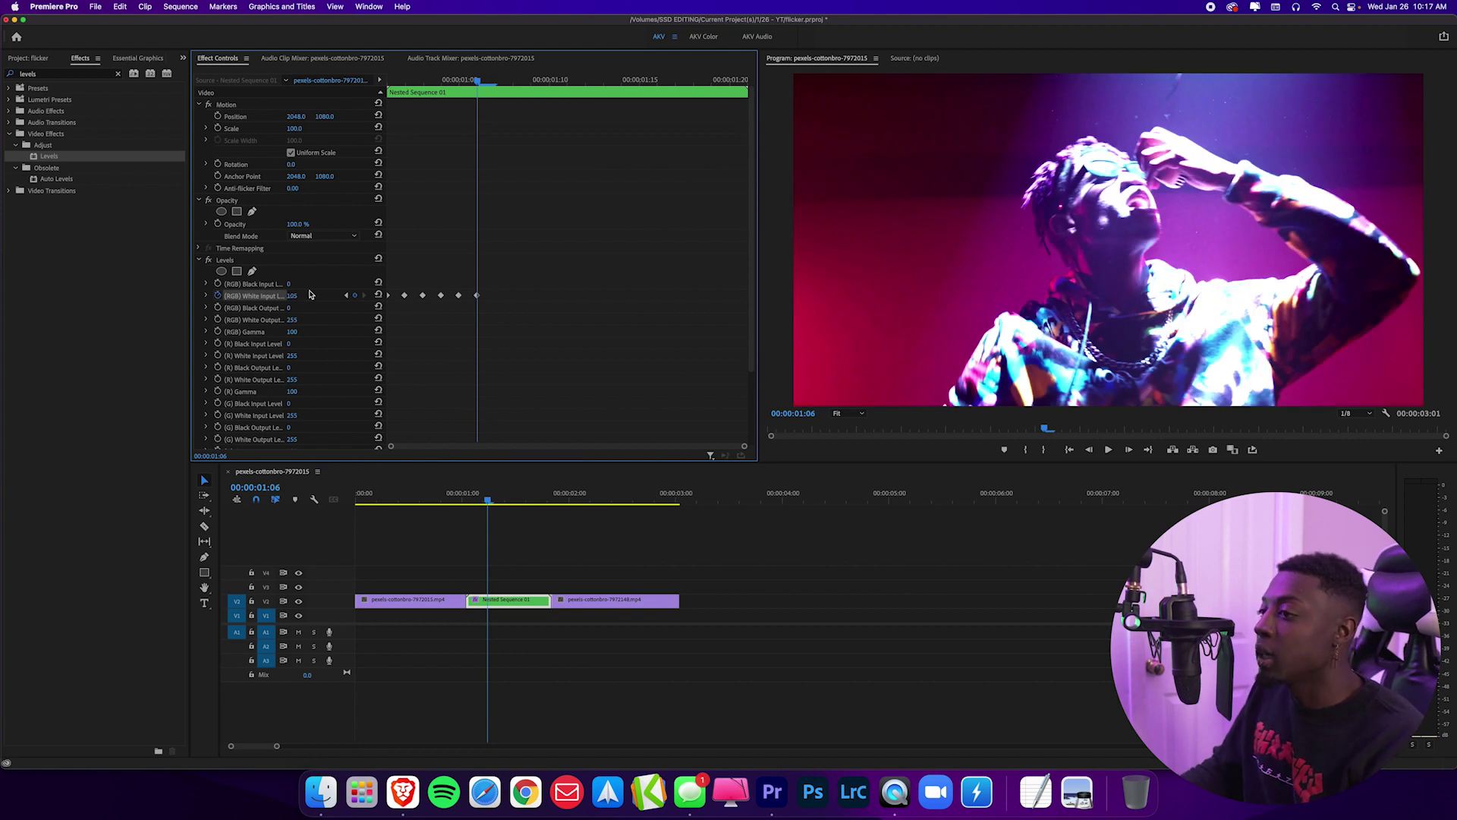
Step: Continue alternating the (RGB) White Input Level keyframes between 255 and 105 frame by frame from 00:00:01:07 through 00:00:01:21
key(Right)
click(378, 296)
key(Right)
click(296, 295)
text(105)
key(Return)
key(Right)
click(377, 295)
click(378, 295)
key(Right)
click(296, 296)
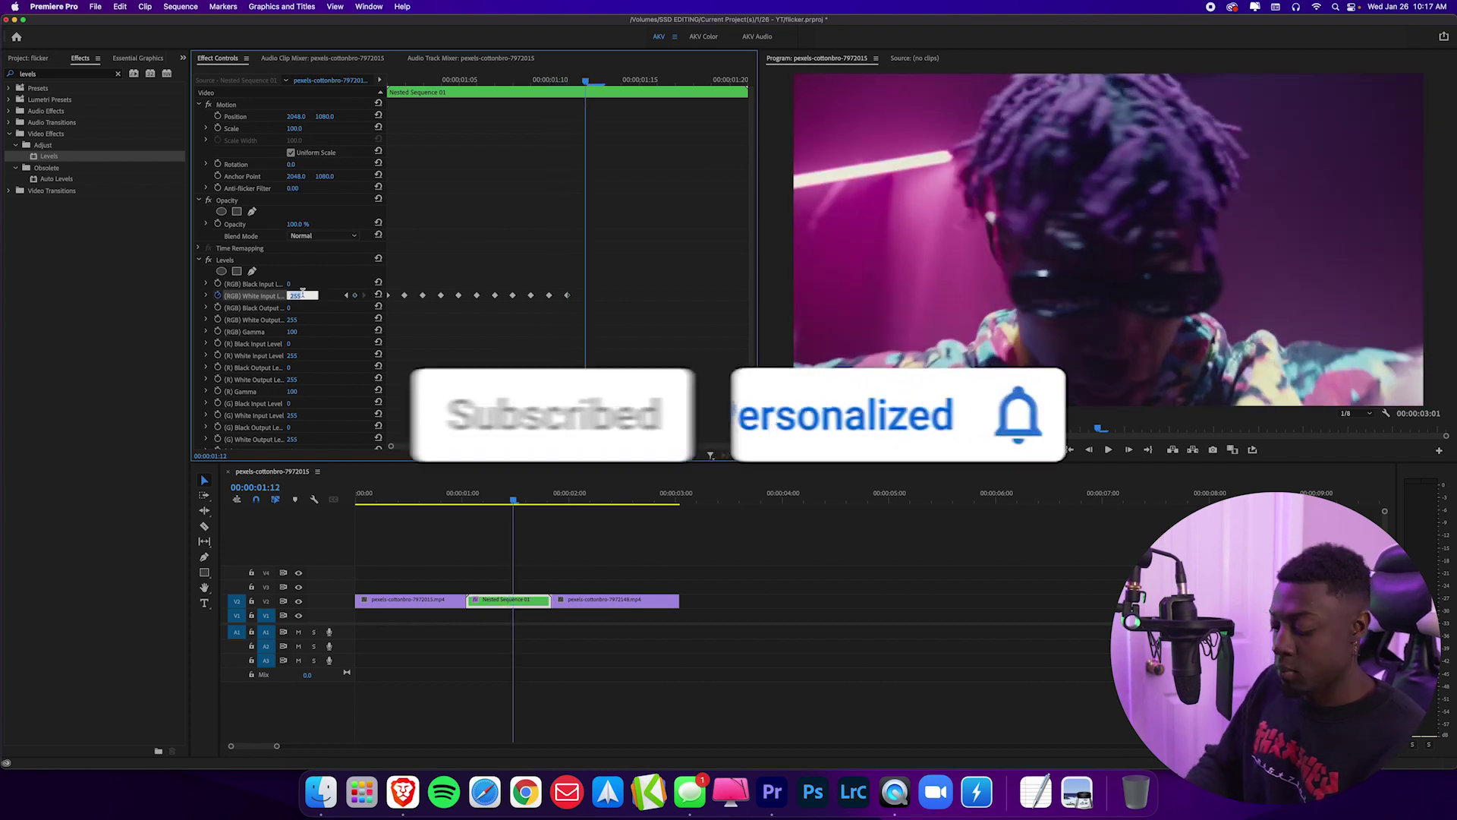
text(105)
key(Return)
key(Right)
click(378, 295)
key(Right)
key(Right)
key(ctrl+v)
key(Right)
key(ctrl+v)
key(Right)
key(ctrl+v)
key(Right)
key(ctrl+v)
key(Right)
key(ctrl+v)
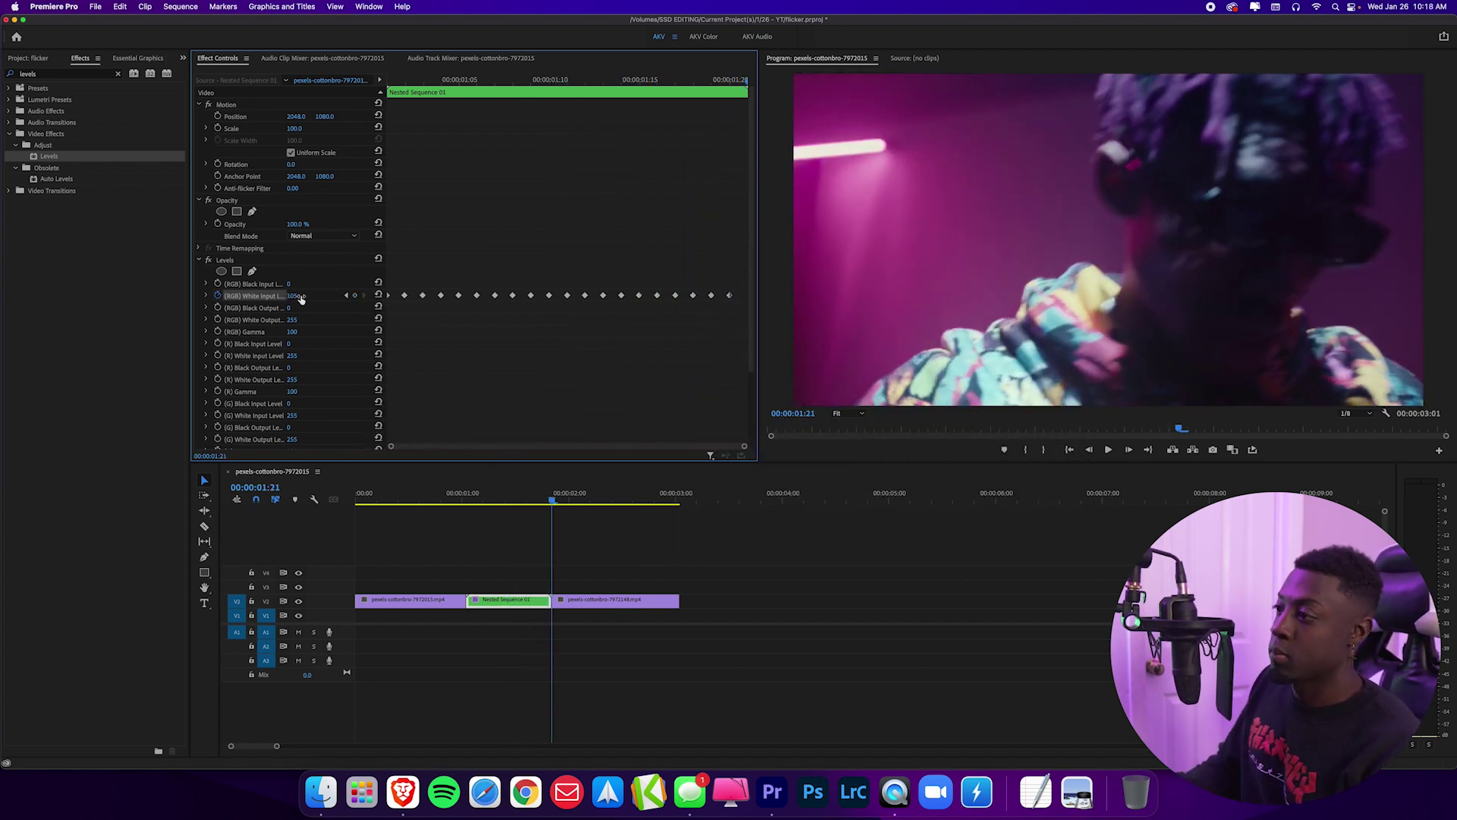
Step: Play back the sequence from just before the nested clip to review the Levels flicker
click(456, 497)
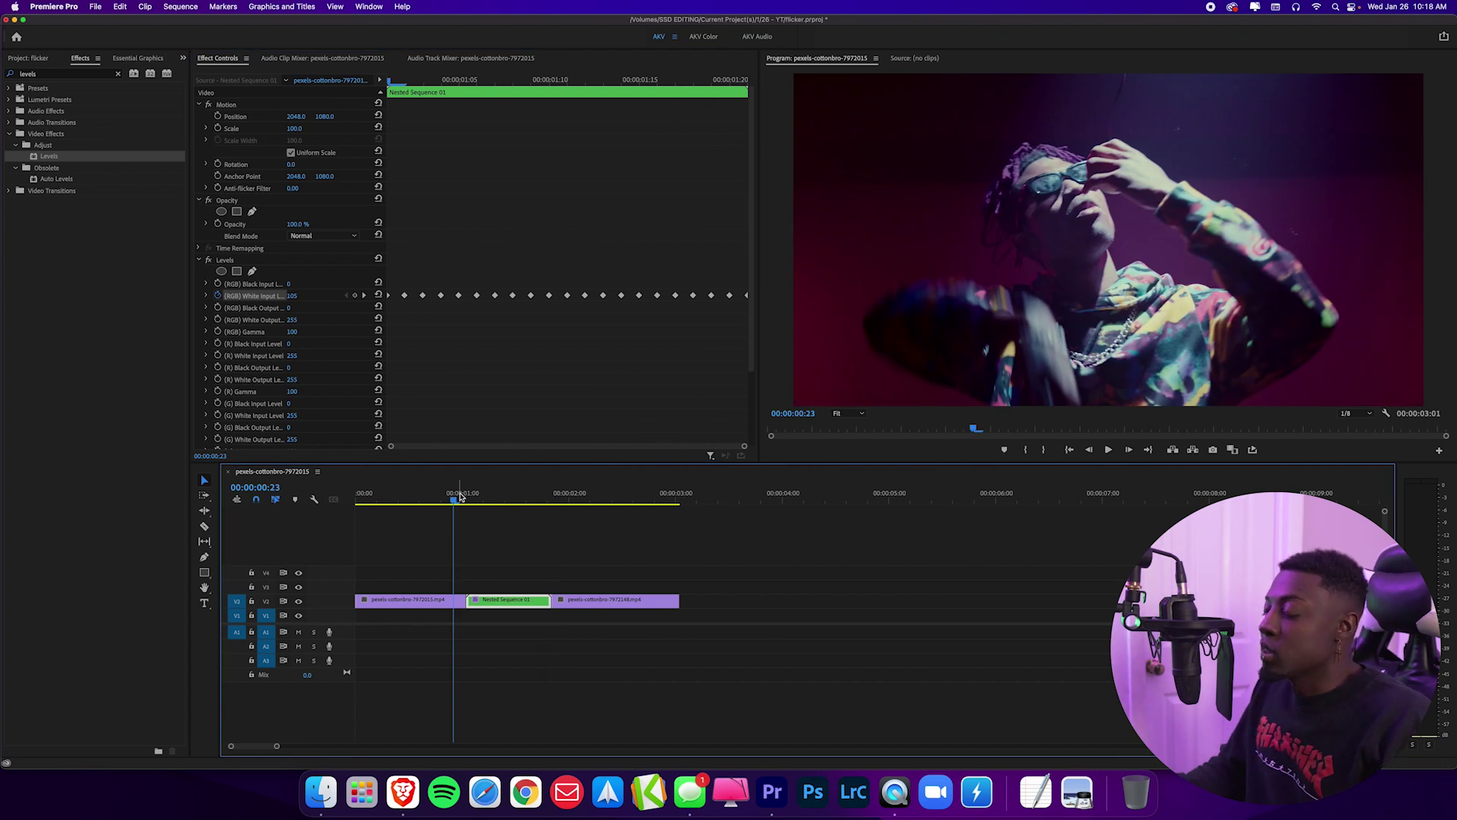
key(space)
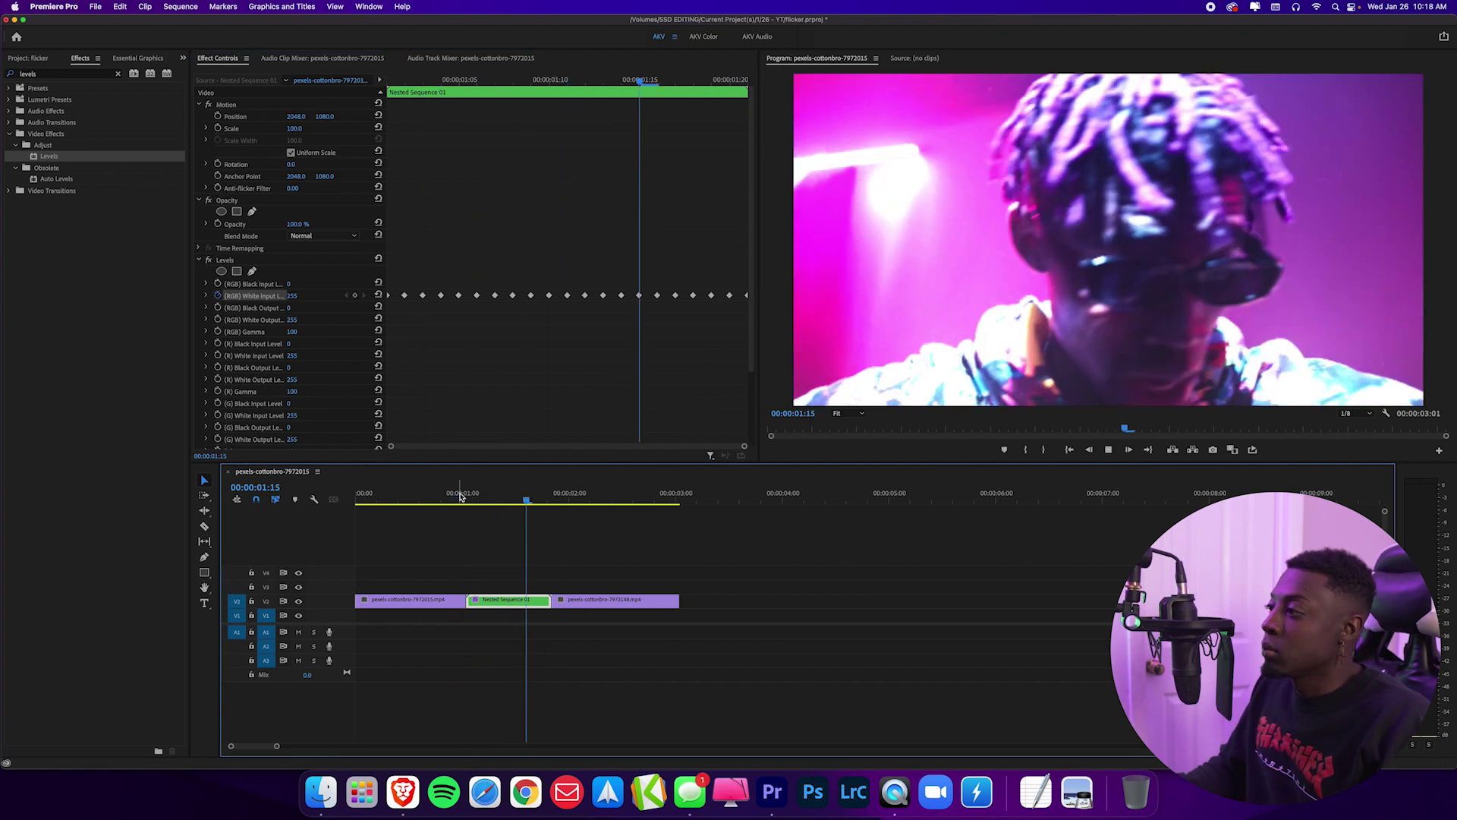
click(459, 498)
key(space)
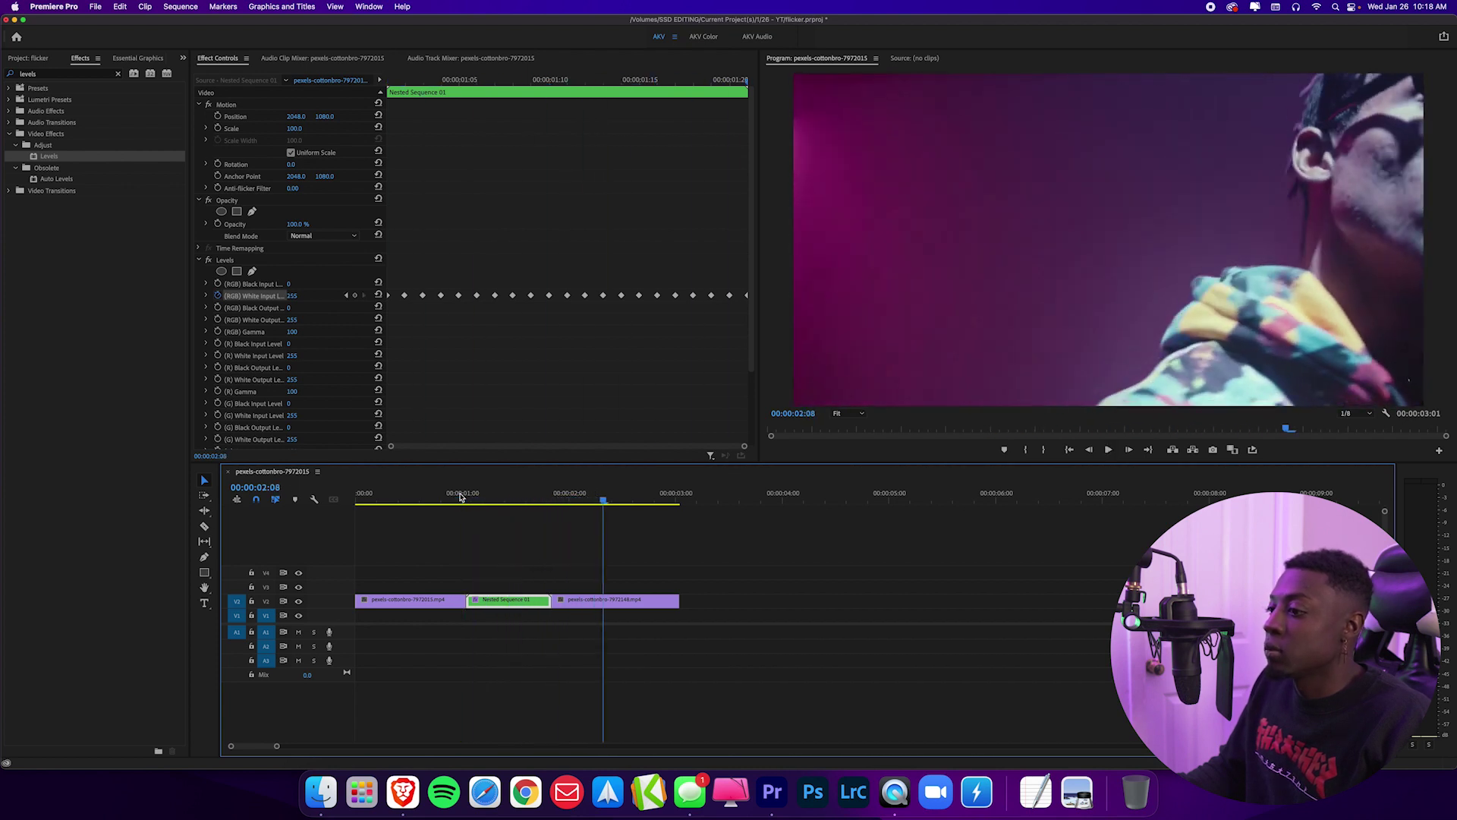
click(460, 496)
Step: Save the keyframed Levels effect as a preset named "Flicker Transition 2" and delete the effect from the nested clip
click(278, 263)
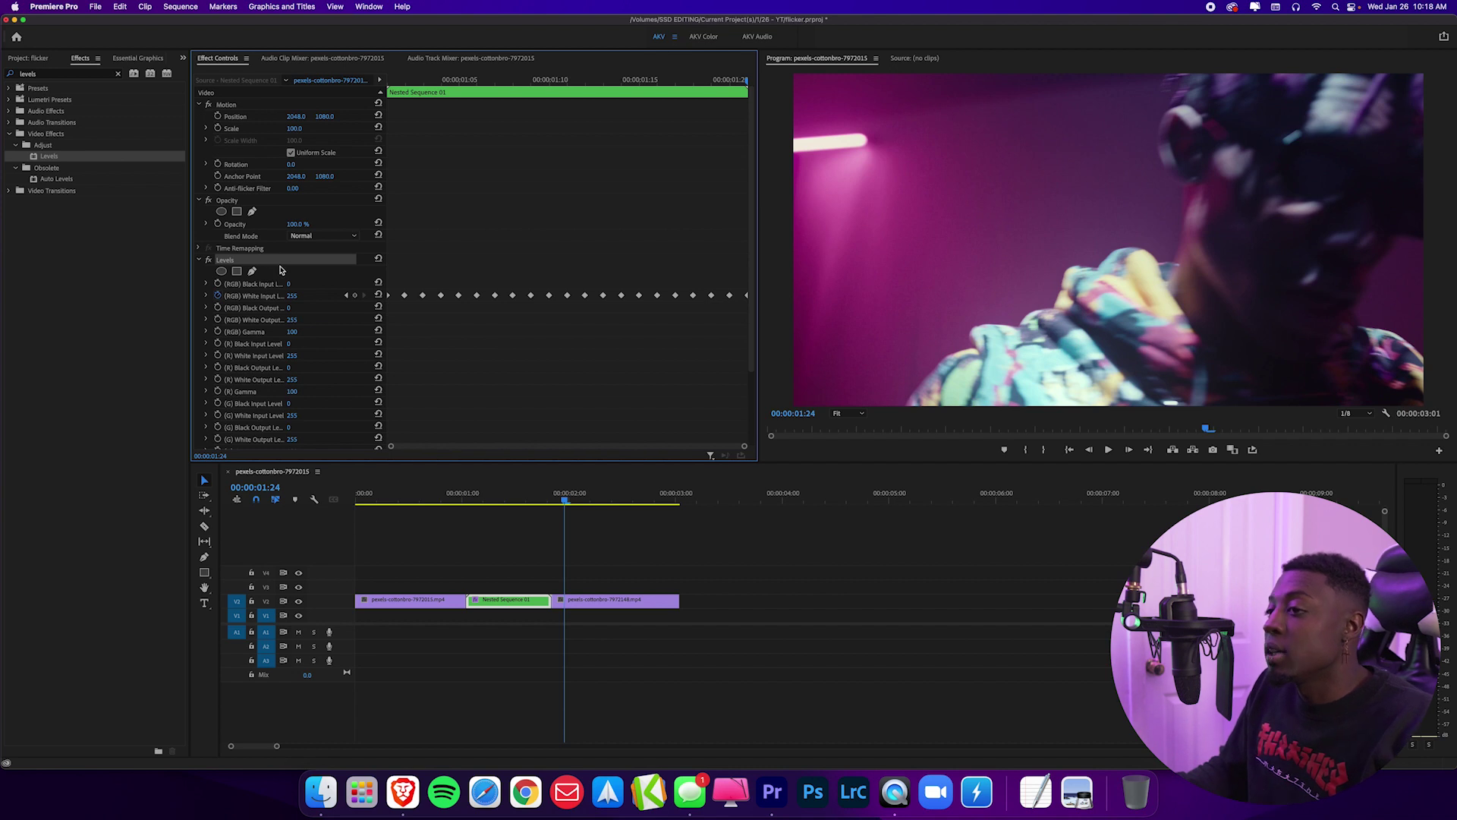
right_click(285, 264)
click(343, 295)
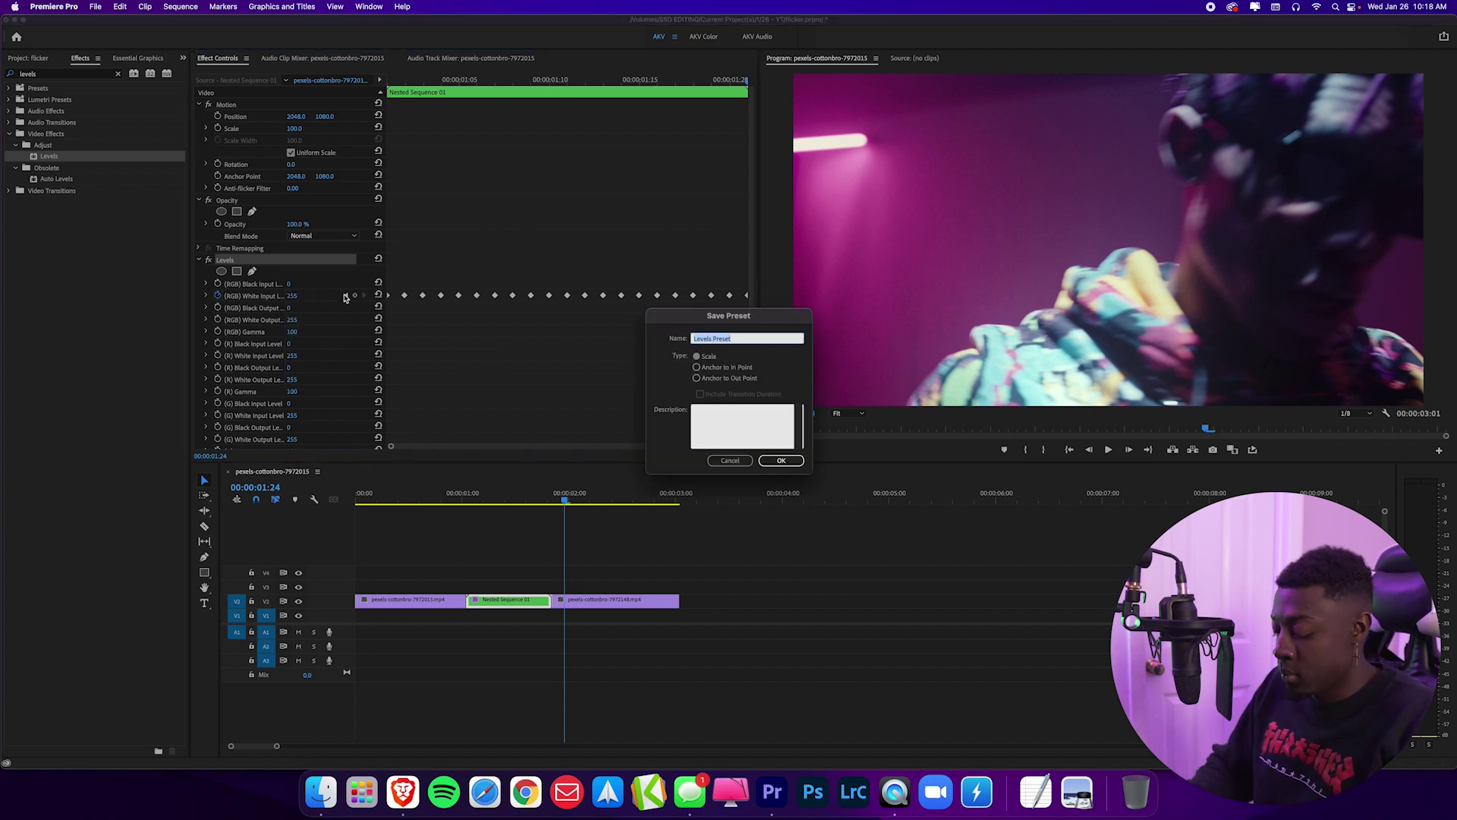
text(Flicker Transition 2)
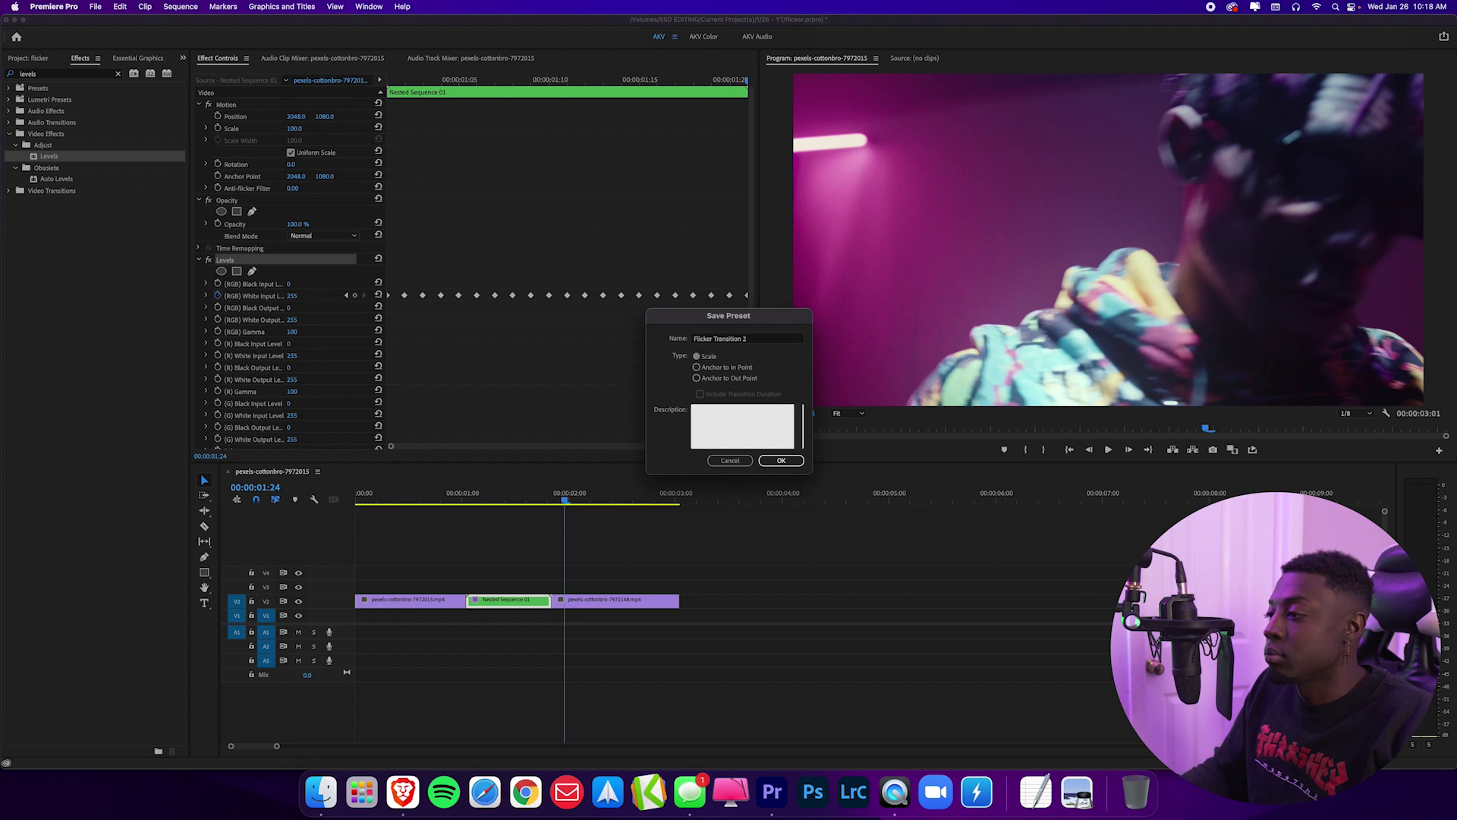
key(Return)
key(Delete)
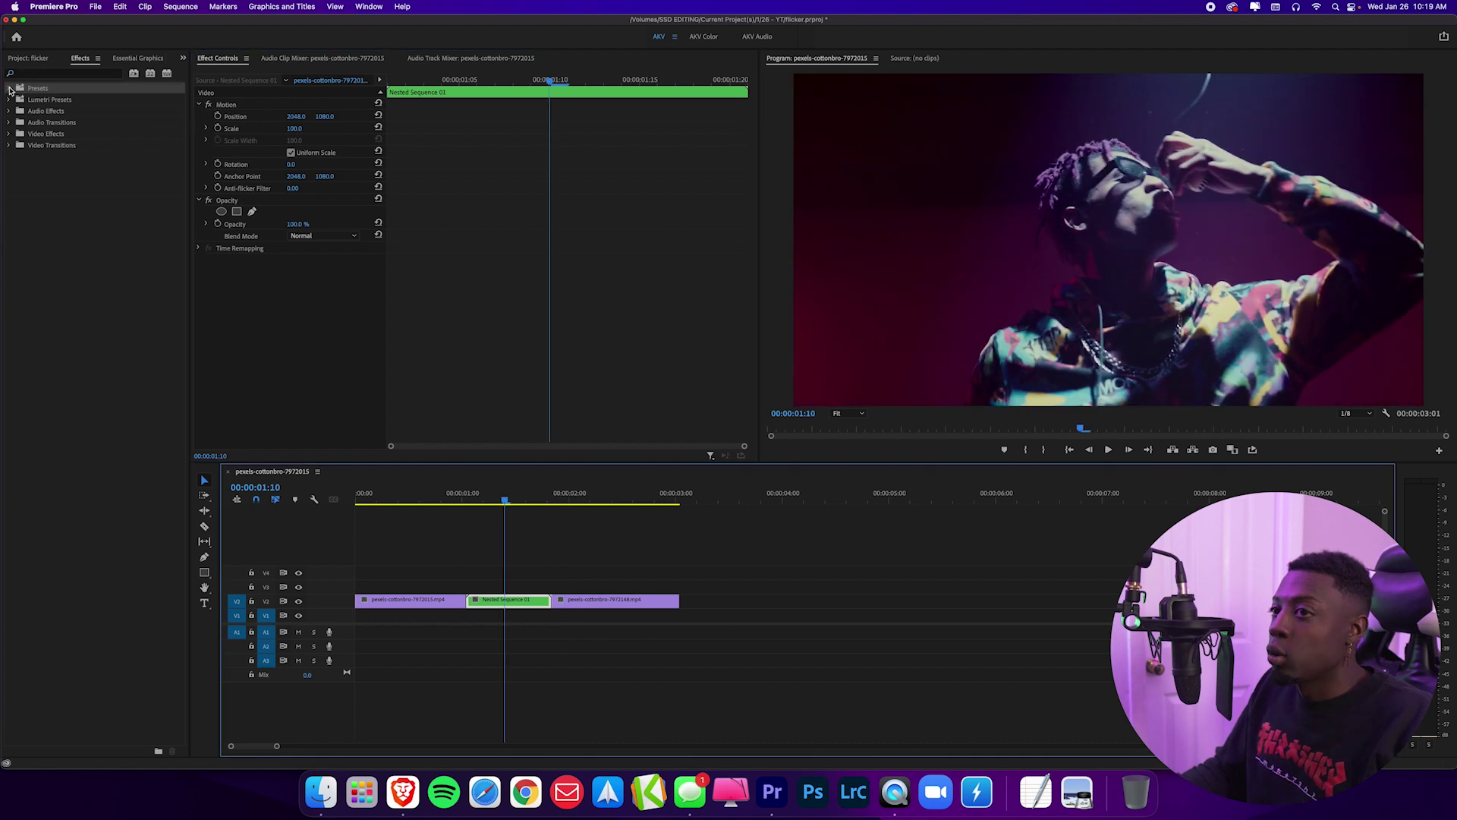
Step: Apply the Flicker Transition 2 preset to the nested clip and play back the transition to test it
click(9, 88)
drag(46, 114, 509, 601)
click(460, 500)
key(space)
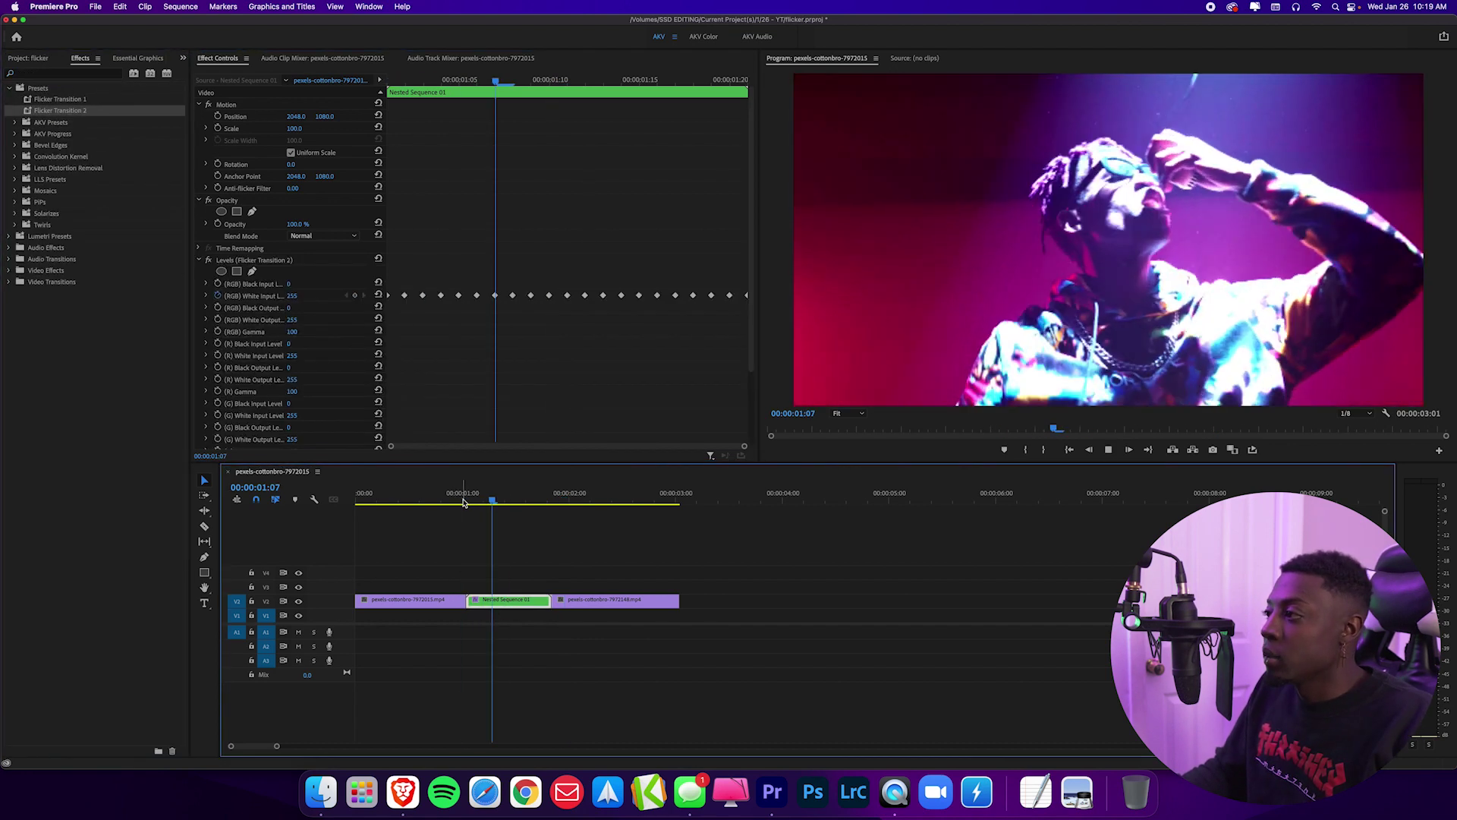
Step: Take the Flicker Transition 2 effect off the nested clip and apply the Arithmetic video effect at 00:00:01:11
key(super+z)
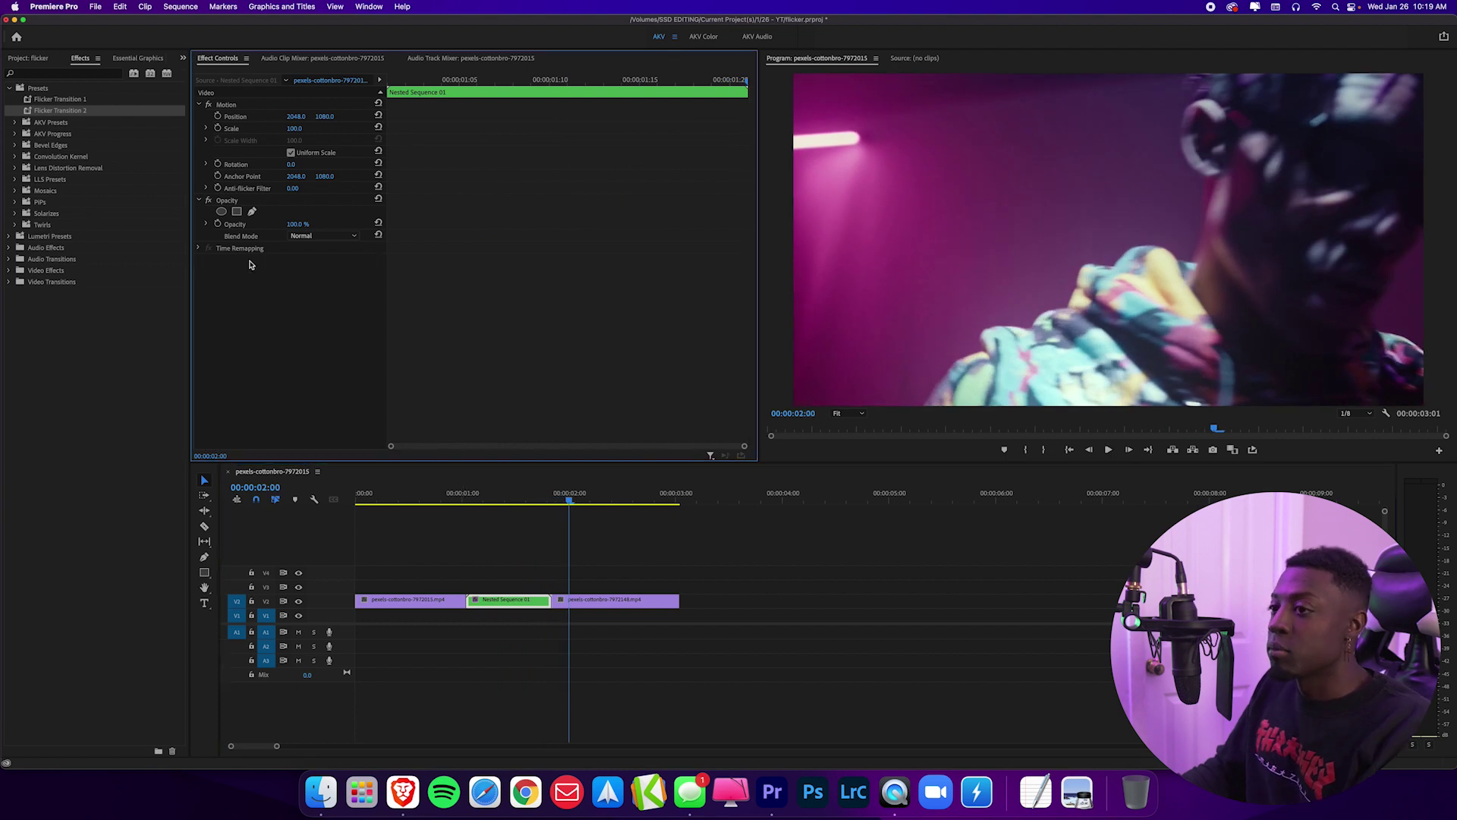
click(508, 501)
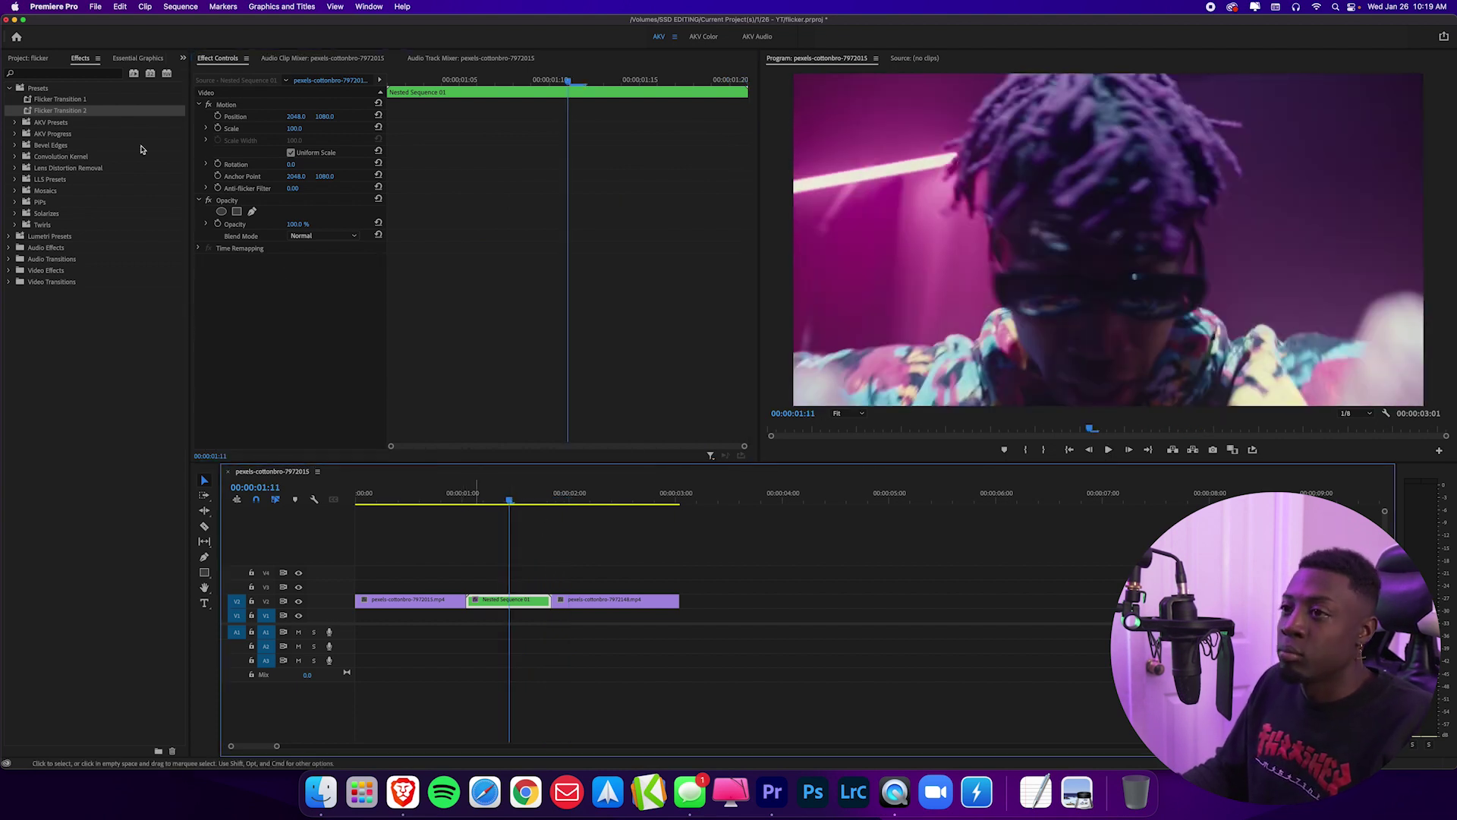
click(68, 74)
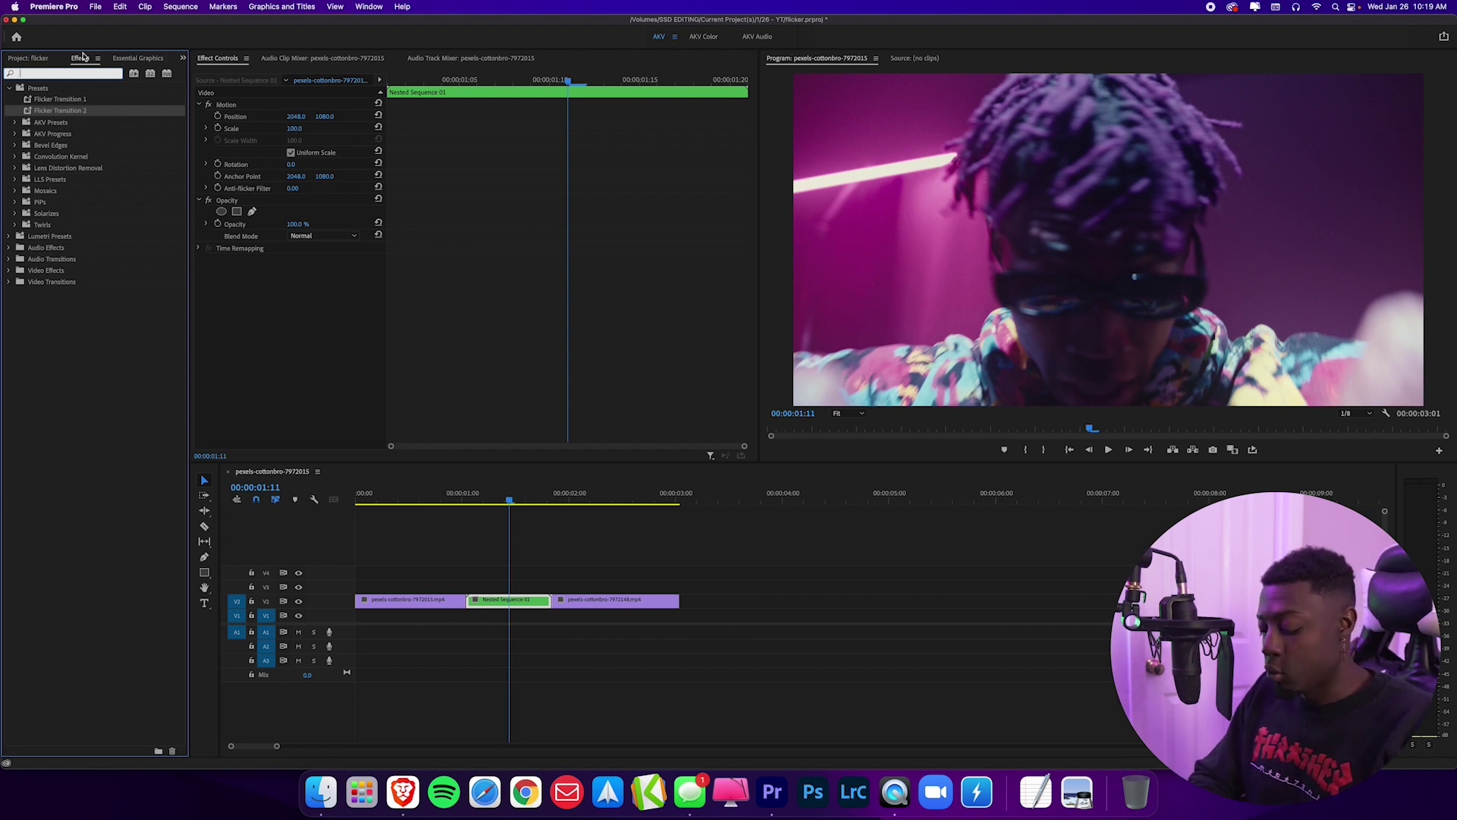
text(arit)
drag(55, 213, 303, 291)
Step: Set the Arithmetic effect's operator to Max and its Red Value to 255
click(308, 289)
click(311, 346)
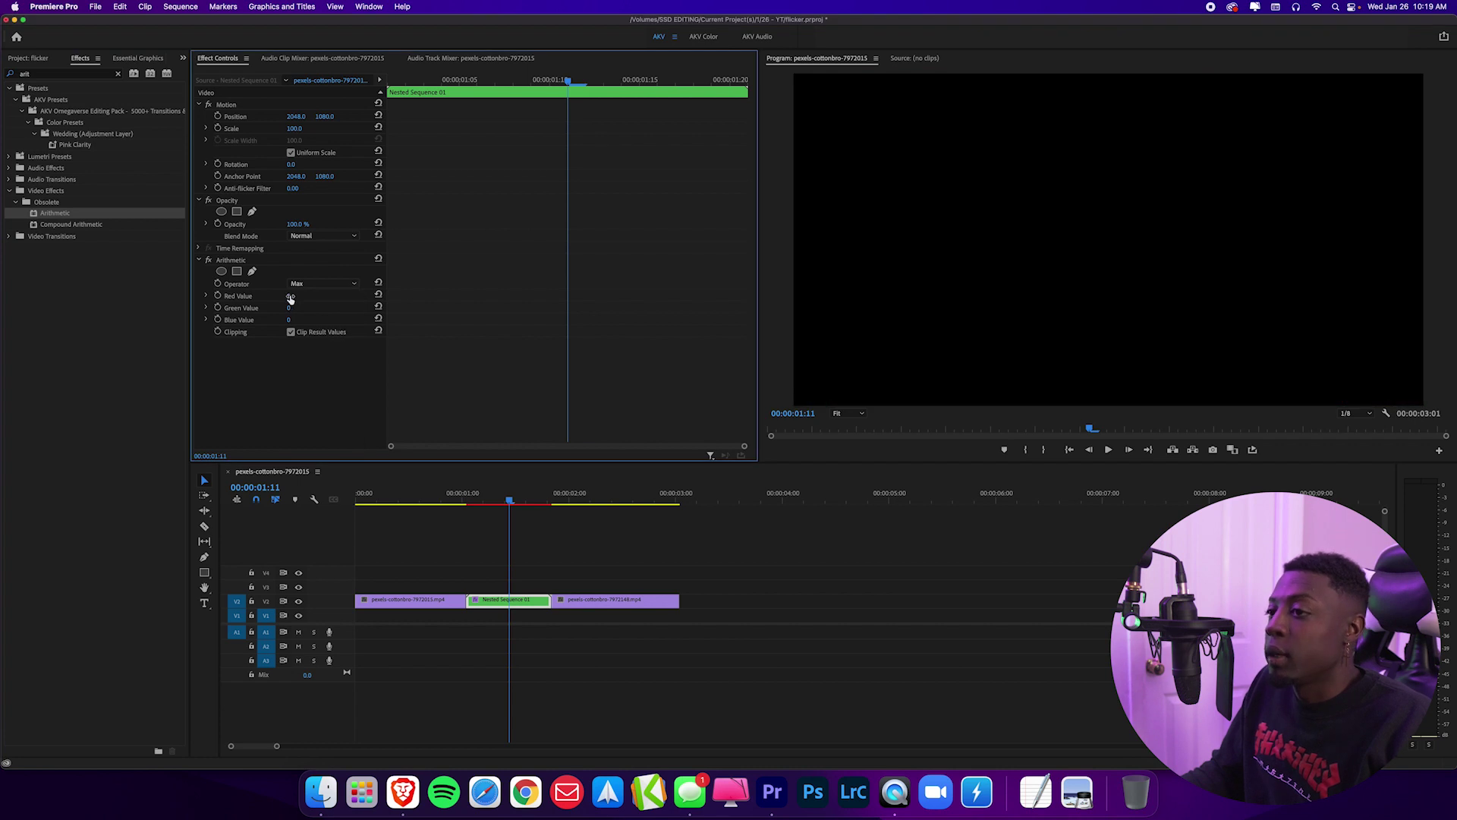
drag(290, 296, 628, 524)
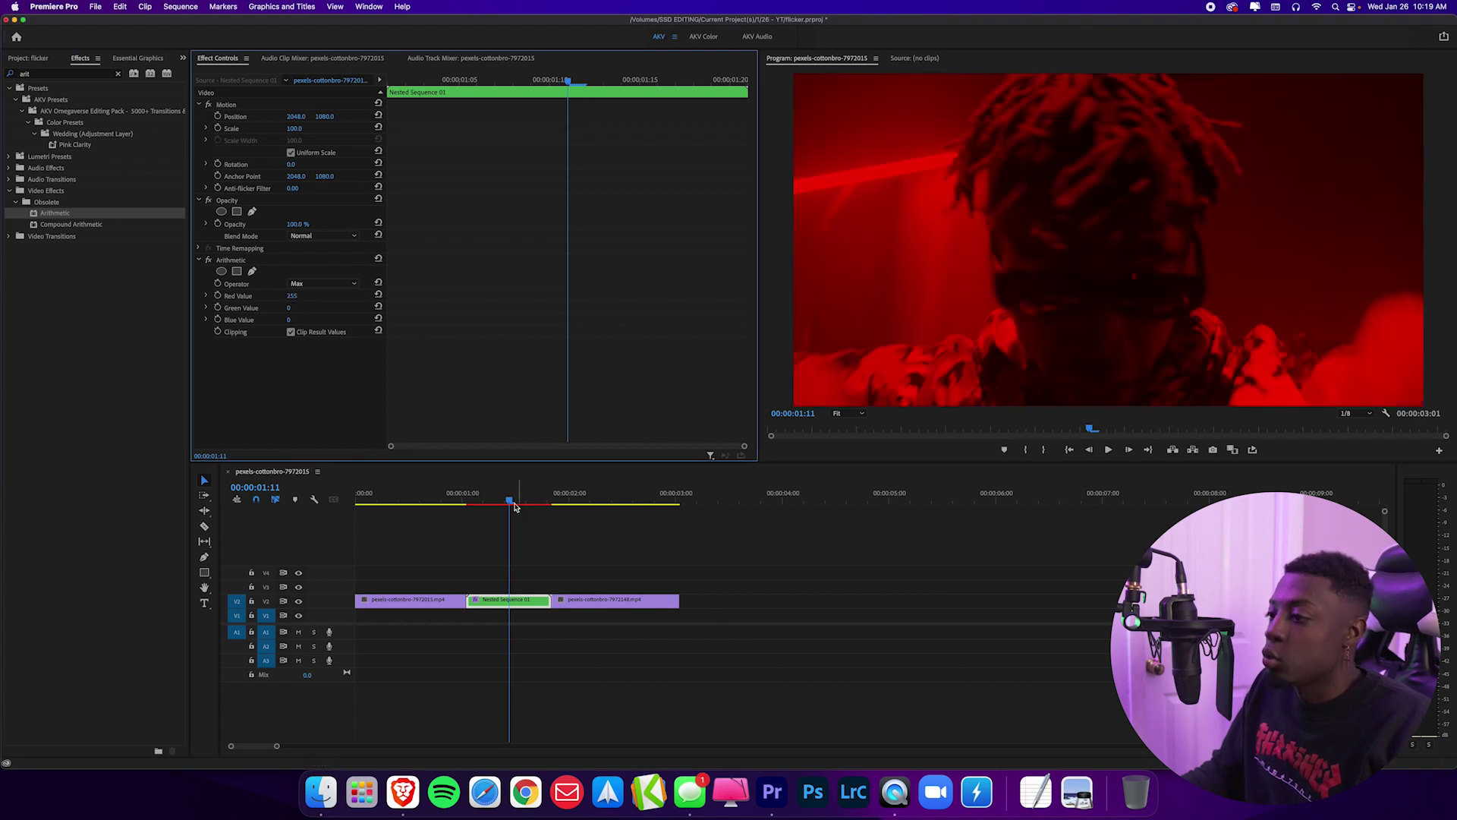
Step: Start keyframing the Arithmetic Red Value with 255 at the nested clip's first frame, 00:00:01:01, and 0 at 00:00:01:02
drag(512, 500, 498, 498)
key(Up)
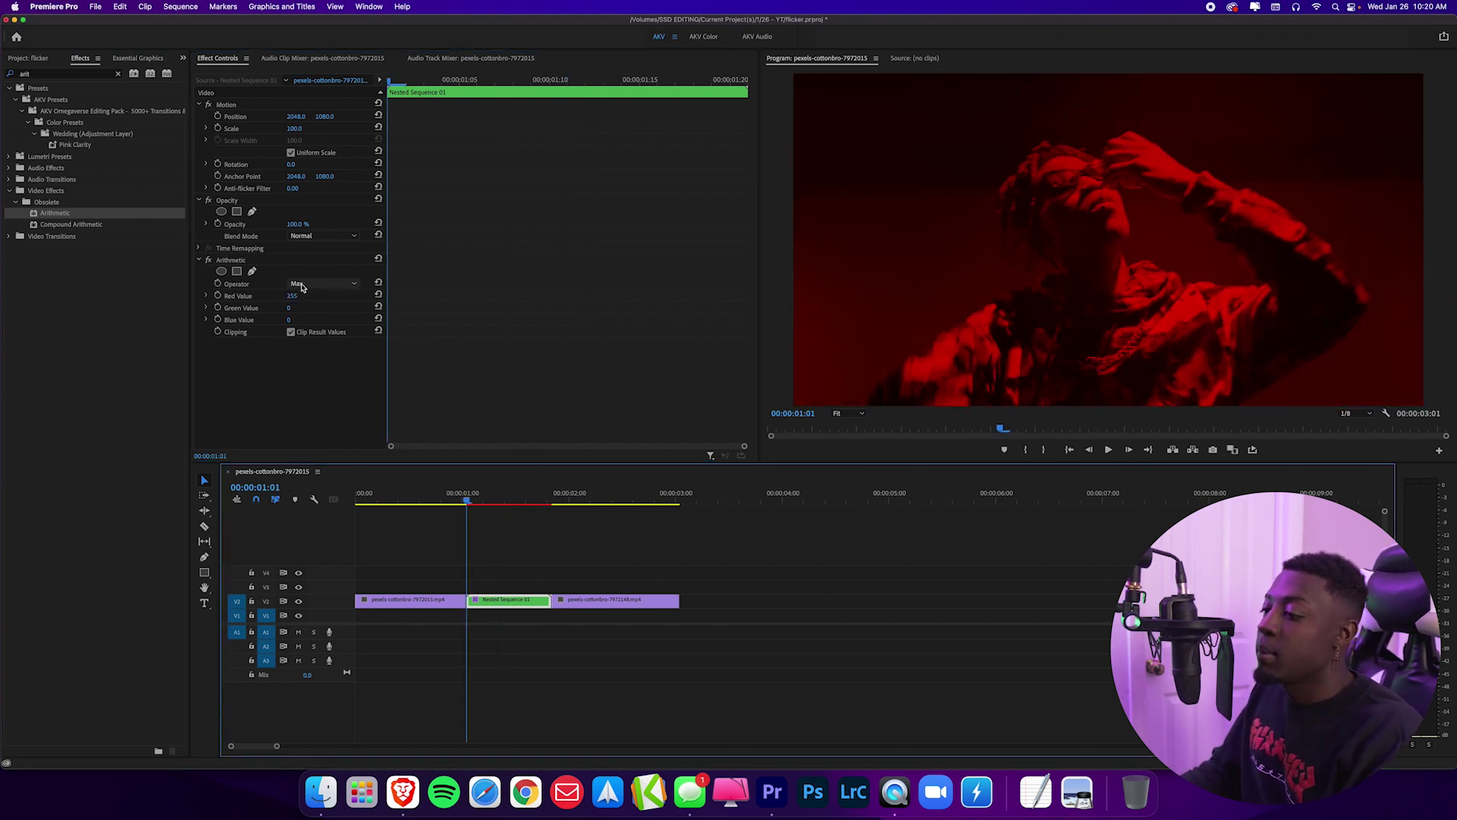
click(218, 296)
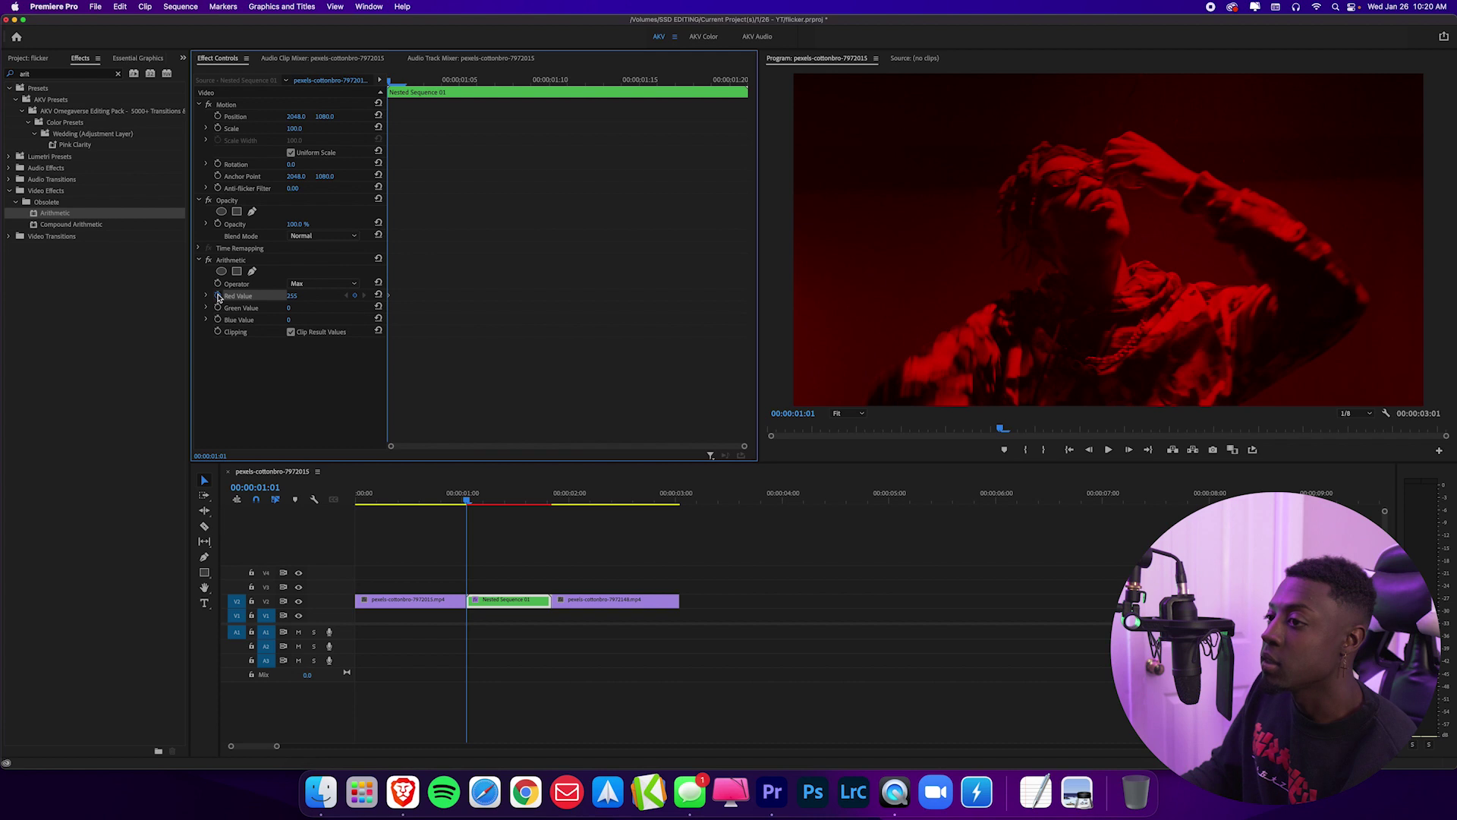
key(Right)
click(377, 297)
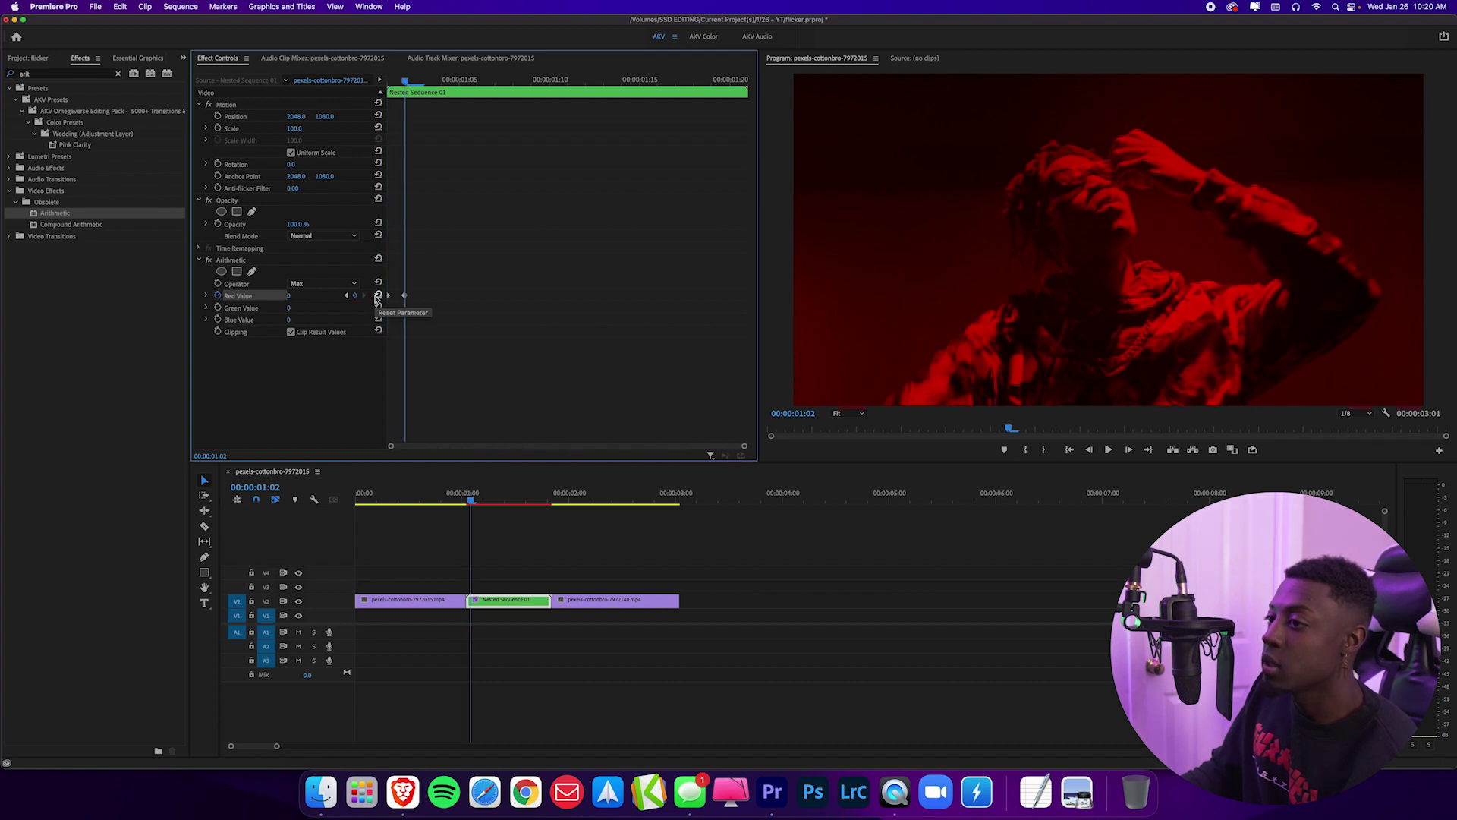
Step: Keyframe the Red Value on every frame from 00:00:01:03 through 00:00:01:09, alternating between 255 and 0
key(Right)
drag(290, 297, 302, 296)
key(Right)
key(Right)
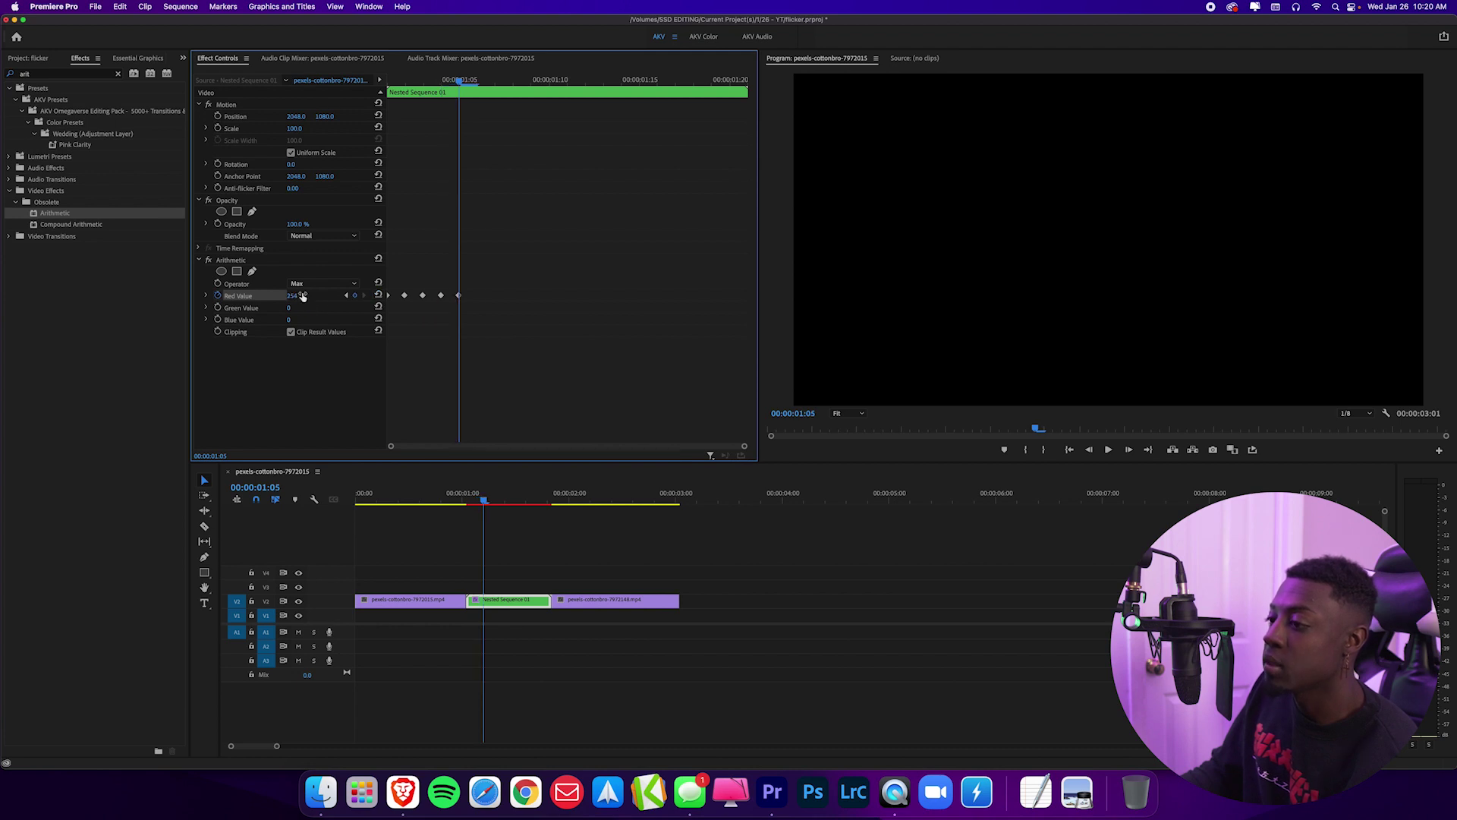
key(Right)
click(379, 296)
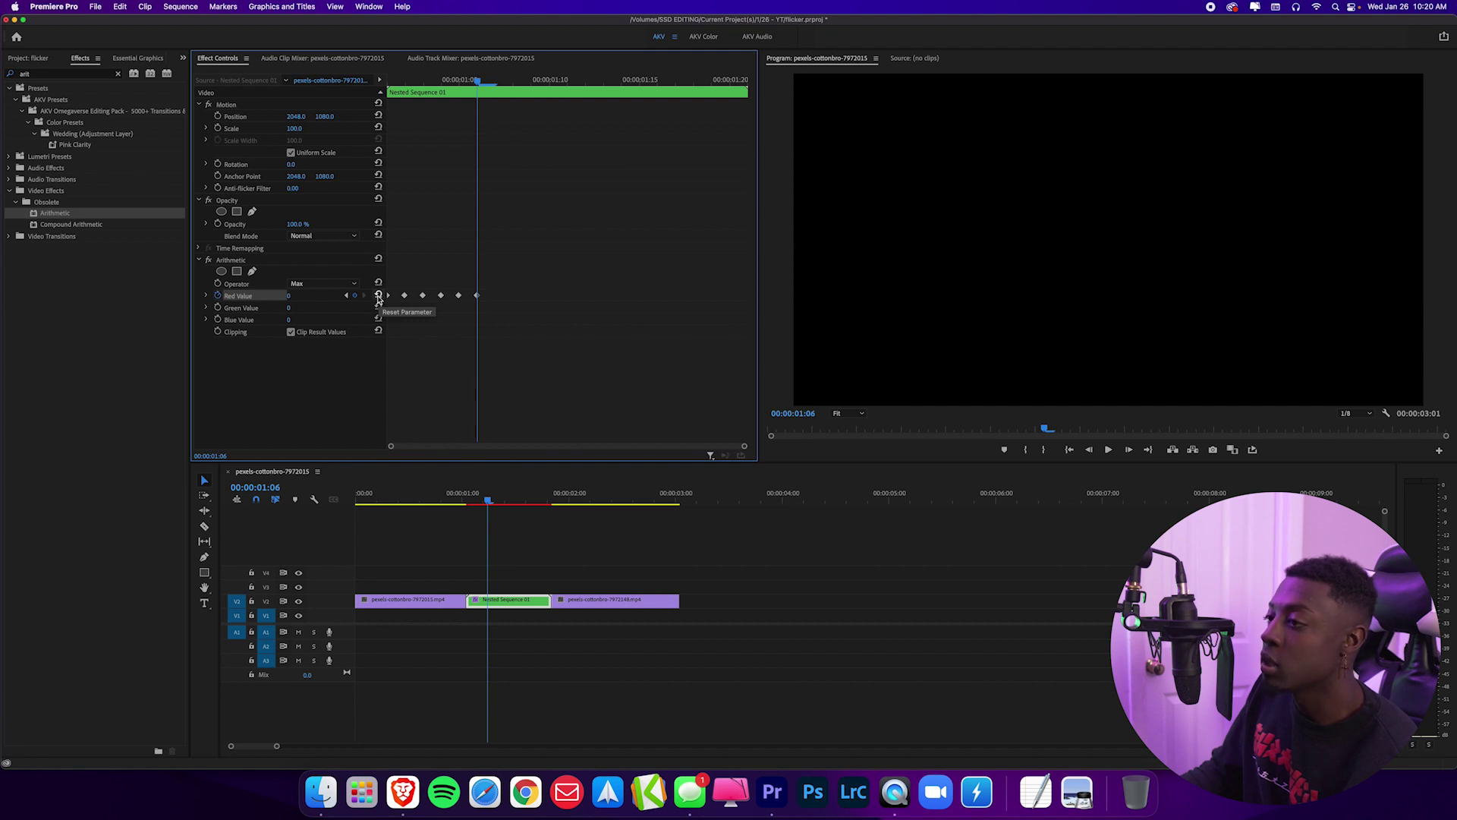
key(Right)
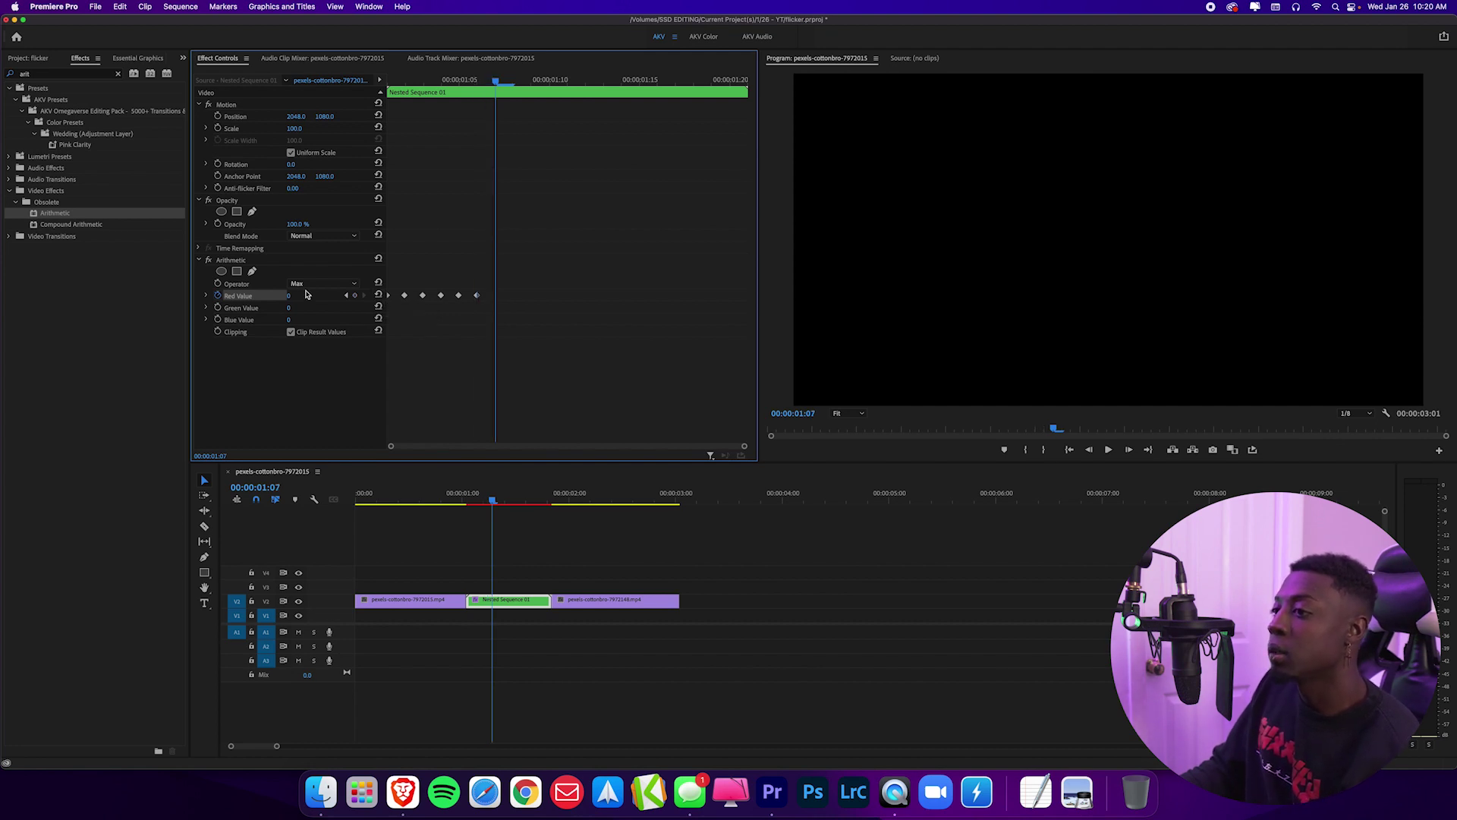
drag(291, 295, 374, 296)
key(Right)
key(Right)
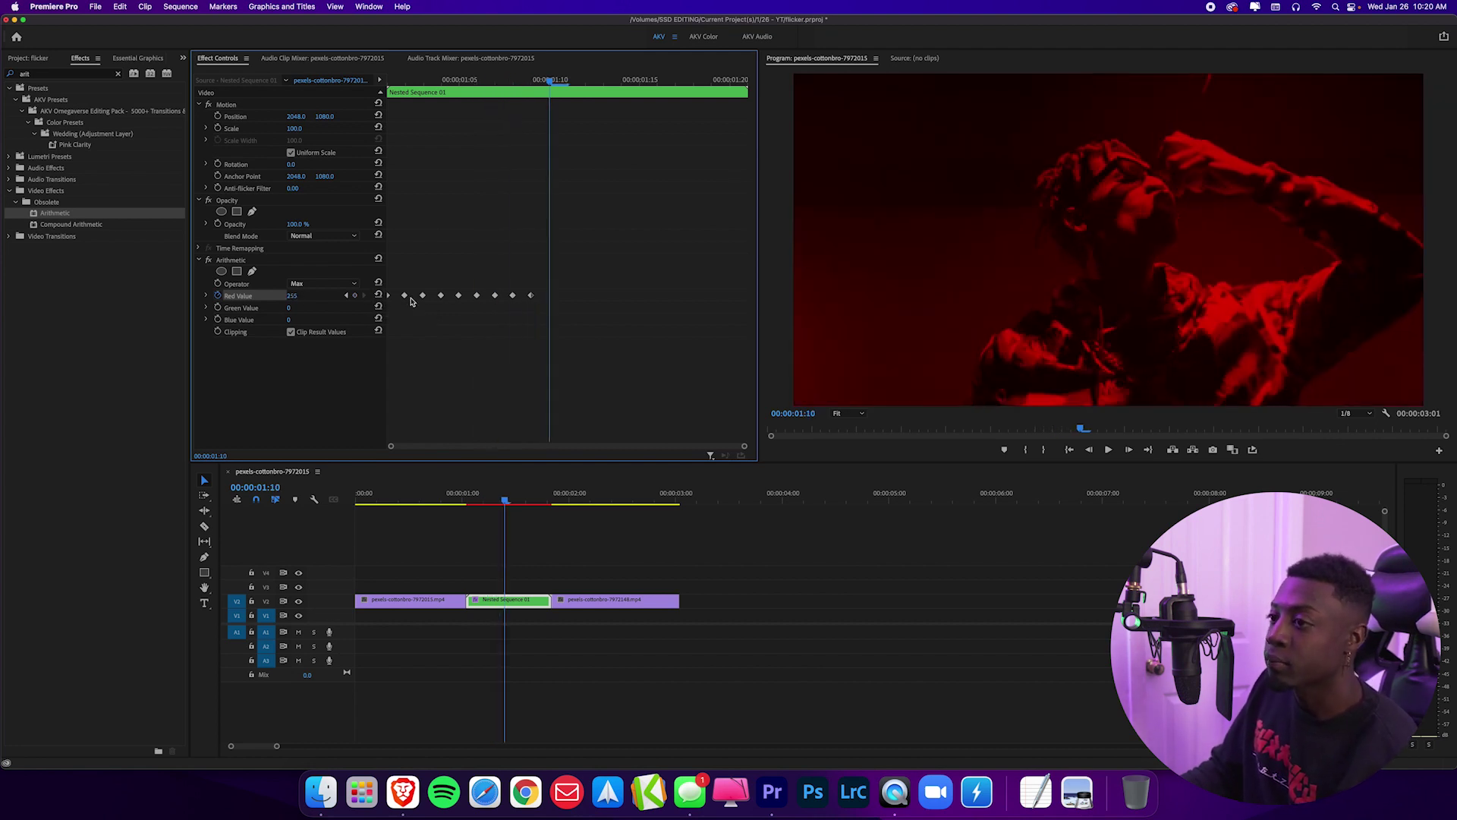
Step: Continue the alternating 0 and 255 Red Value keyframes on each frame from 00:00:01:10 to the nested clip's end
click(379, 296)
key(Right)
drag(290, 295, 379, 297)
key(Right)
click(379, 296)
key(Right)
key(Right)
click(379, 296)
key(Right)
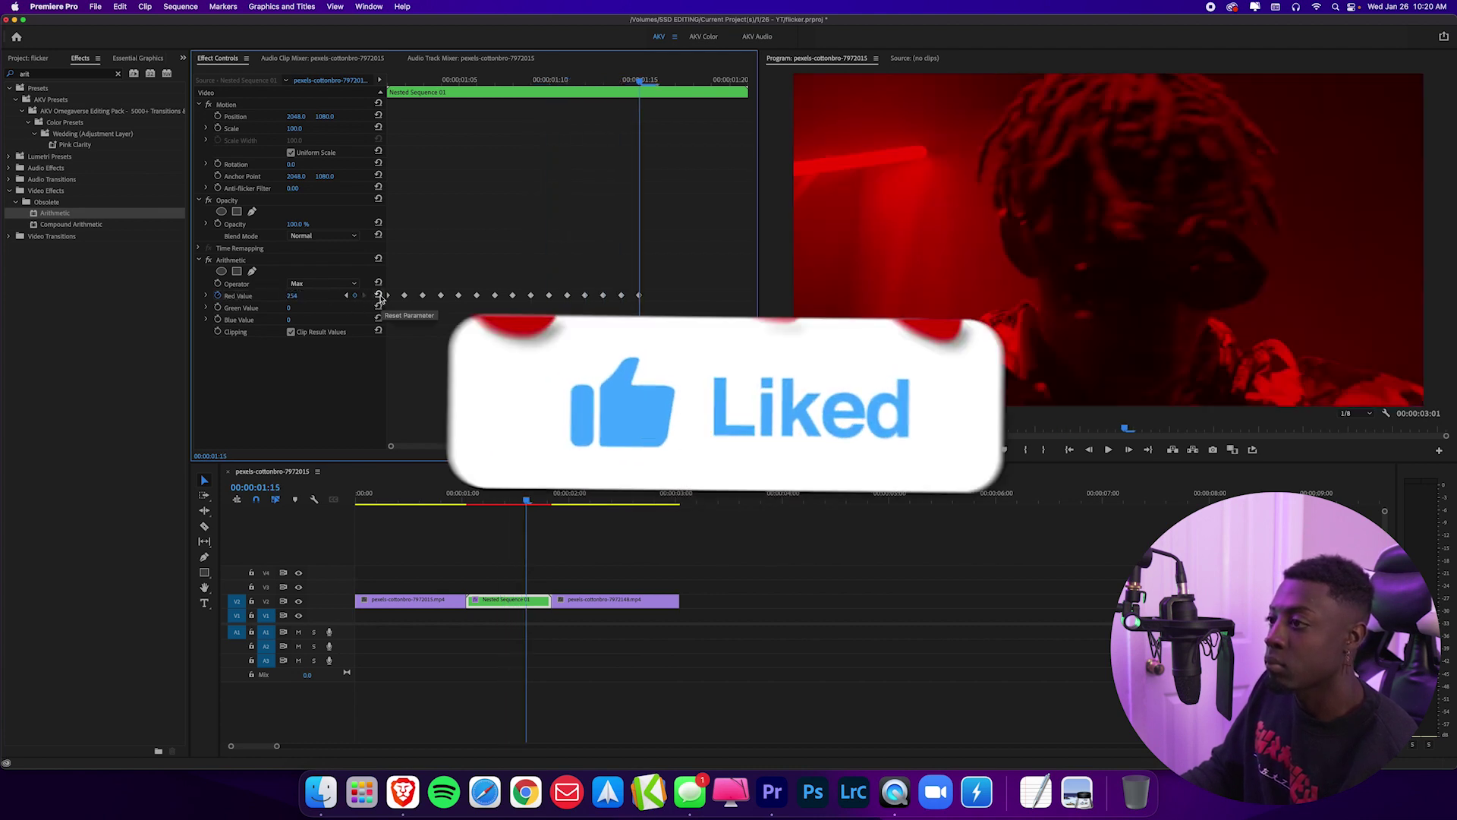
key(Right)
click(379, 295)
key(Right)
drag(291, 295, 374, 297)
key(Right)
click(379, 295)
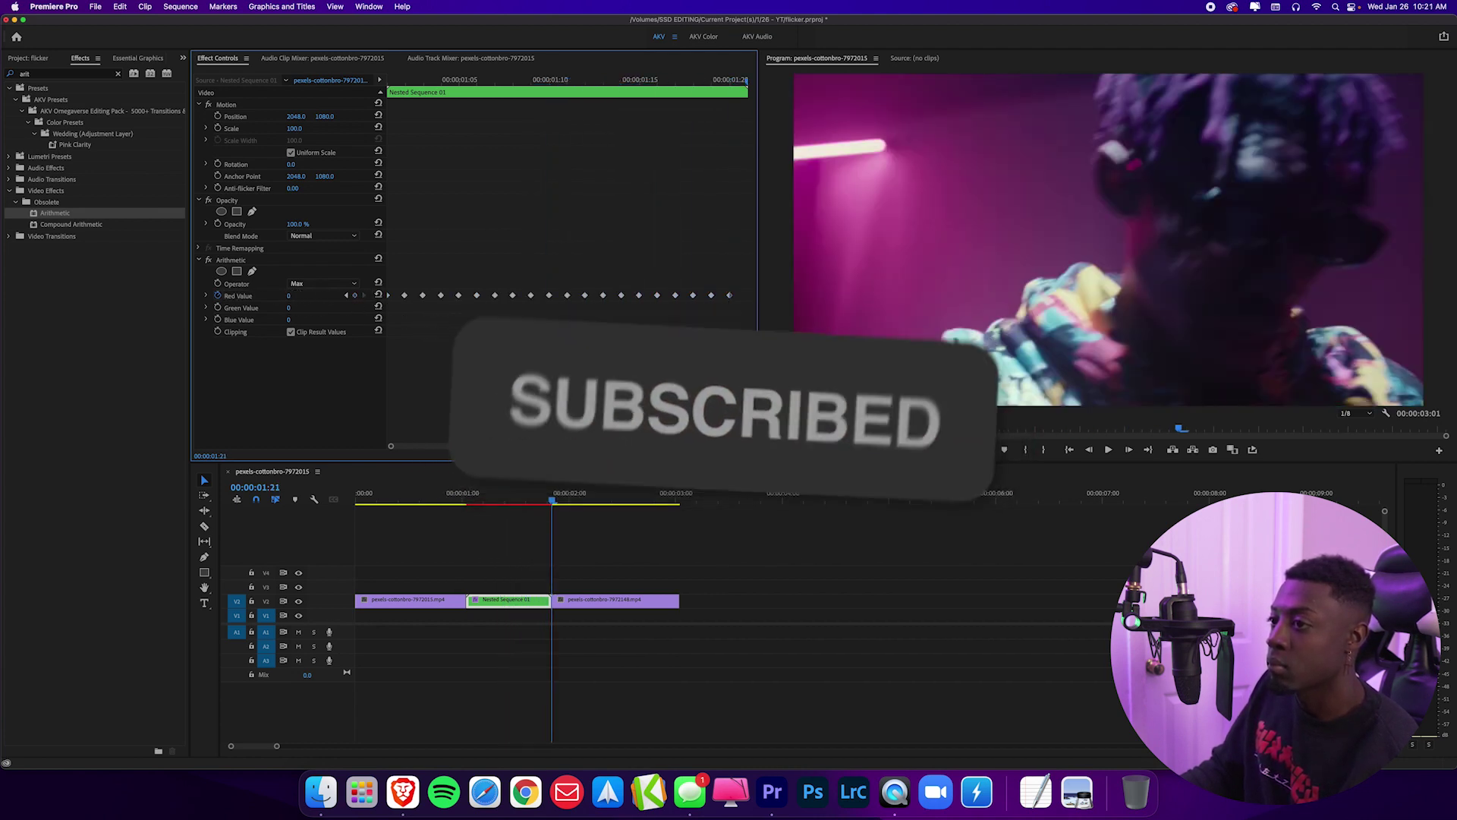
Step: Play back the red flicker transition from 00:00:00:22
click(448, 497)
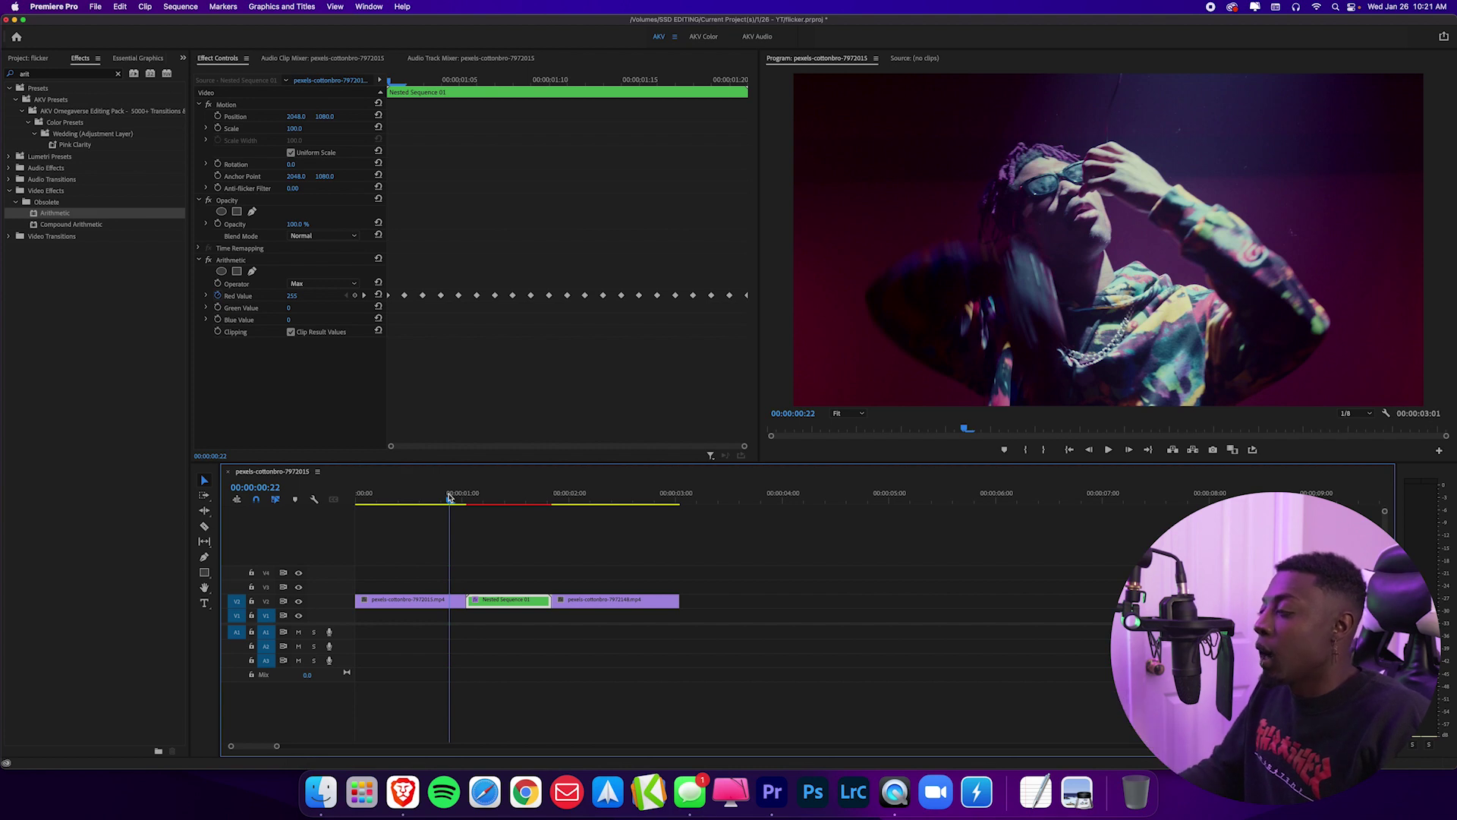
key(space)
click(451, 498)
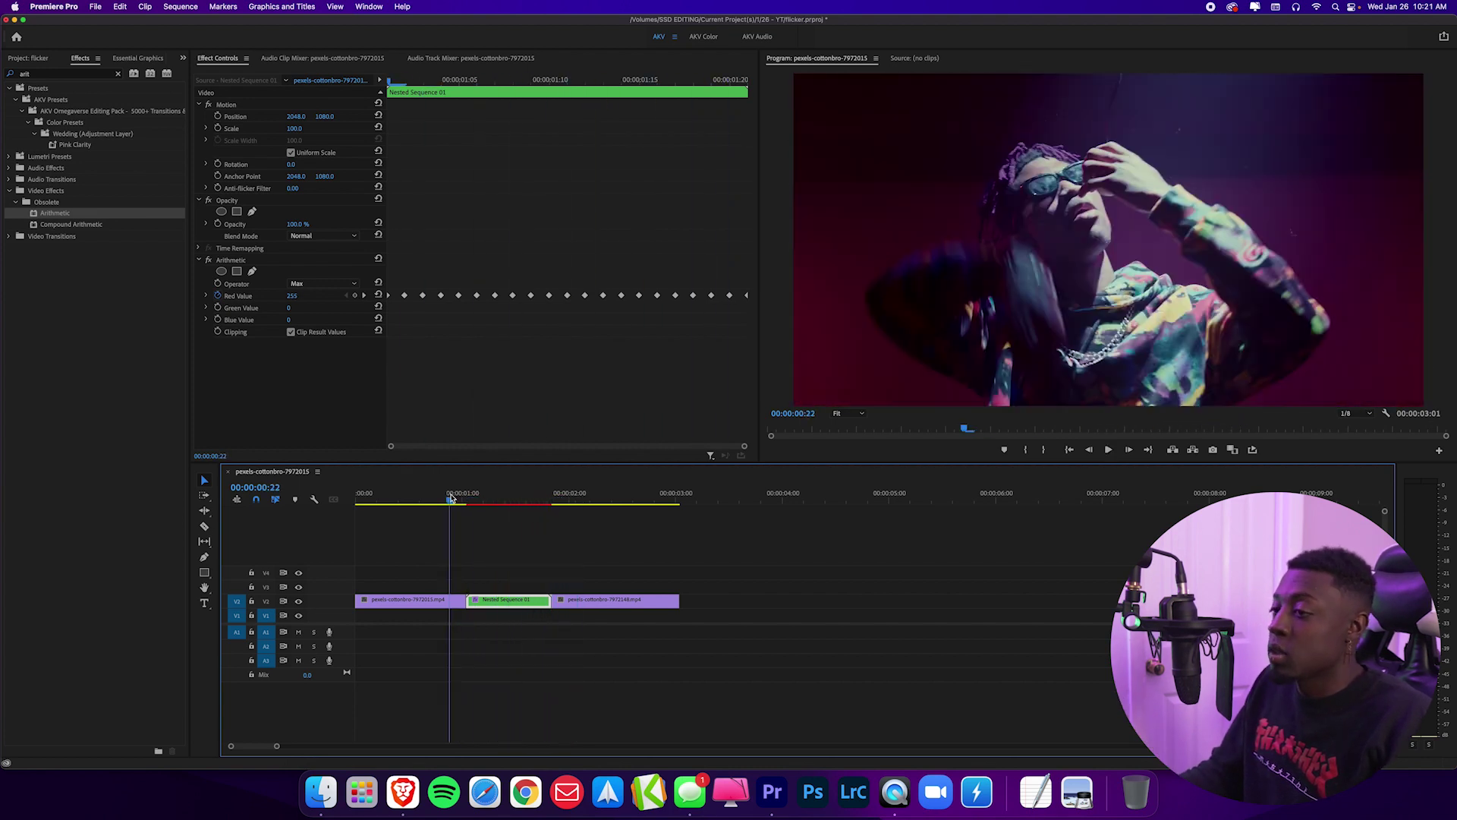
key(space)
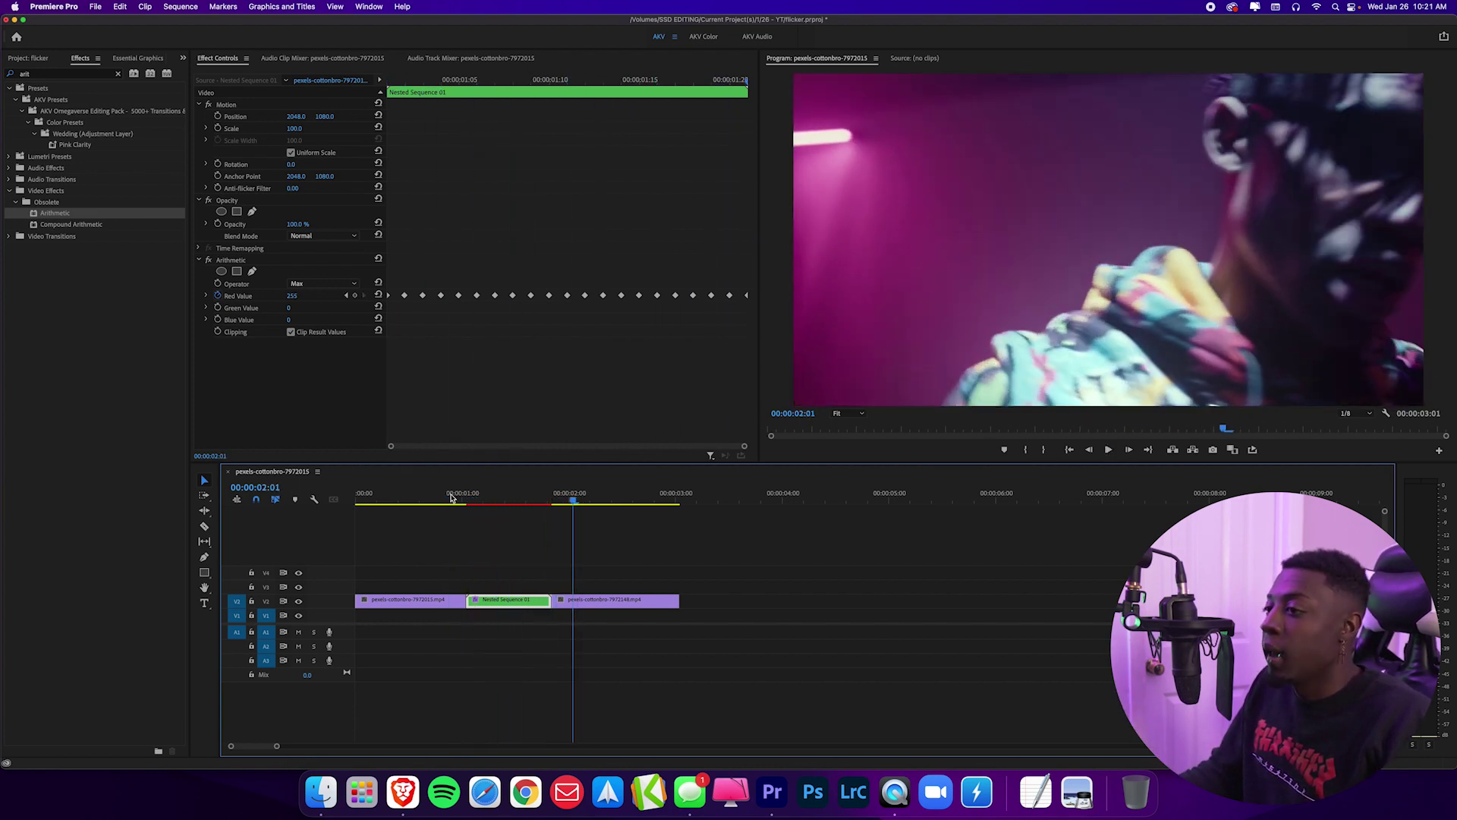
Step: Set the Arithmetic effect's Green Value and Blue Value both to 255 at 00:00:01:13
click(519, 498)
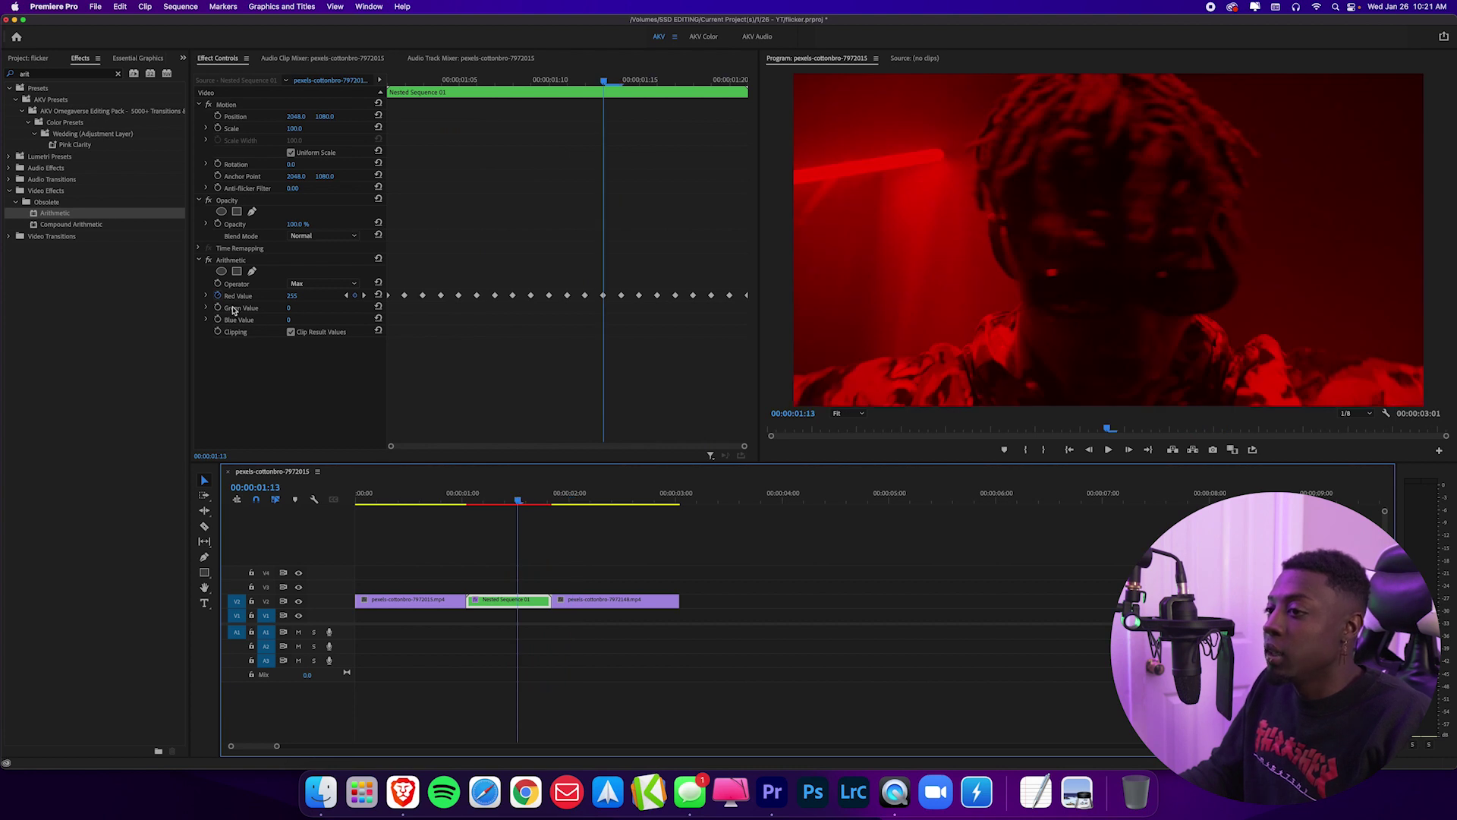
click(289, 314)
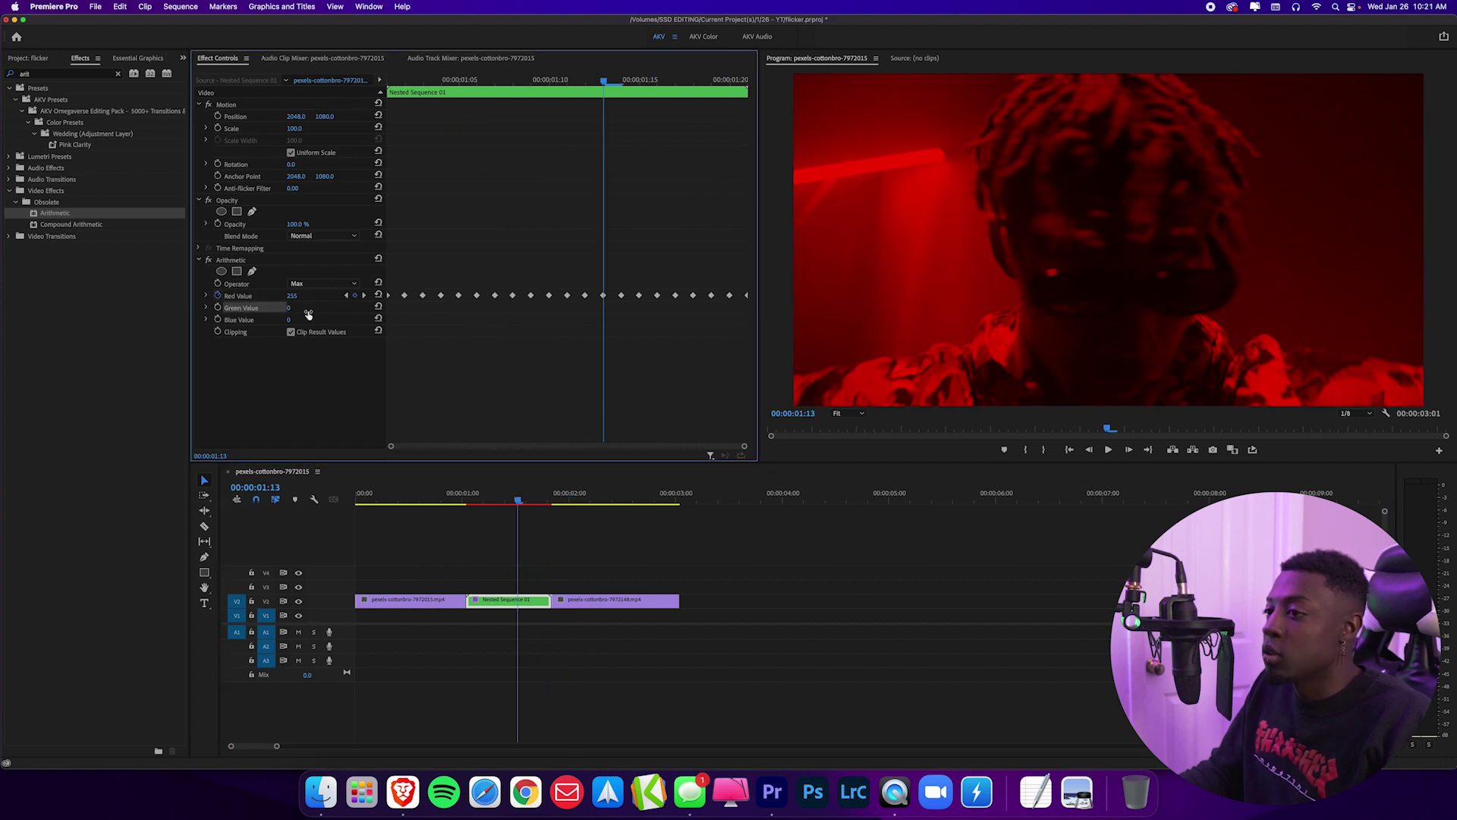
drag(308, 314, 501, 315)
drag(289, 320, 482, 320)
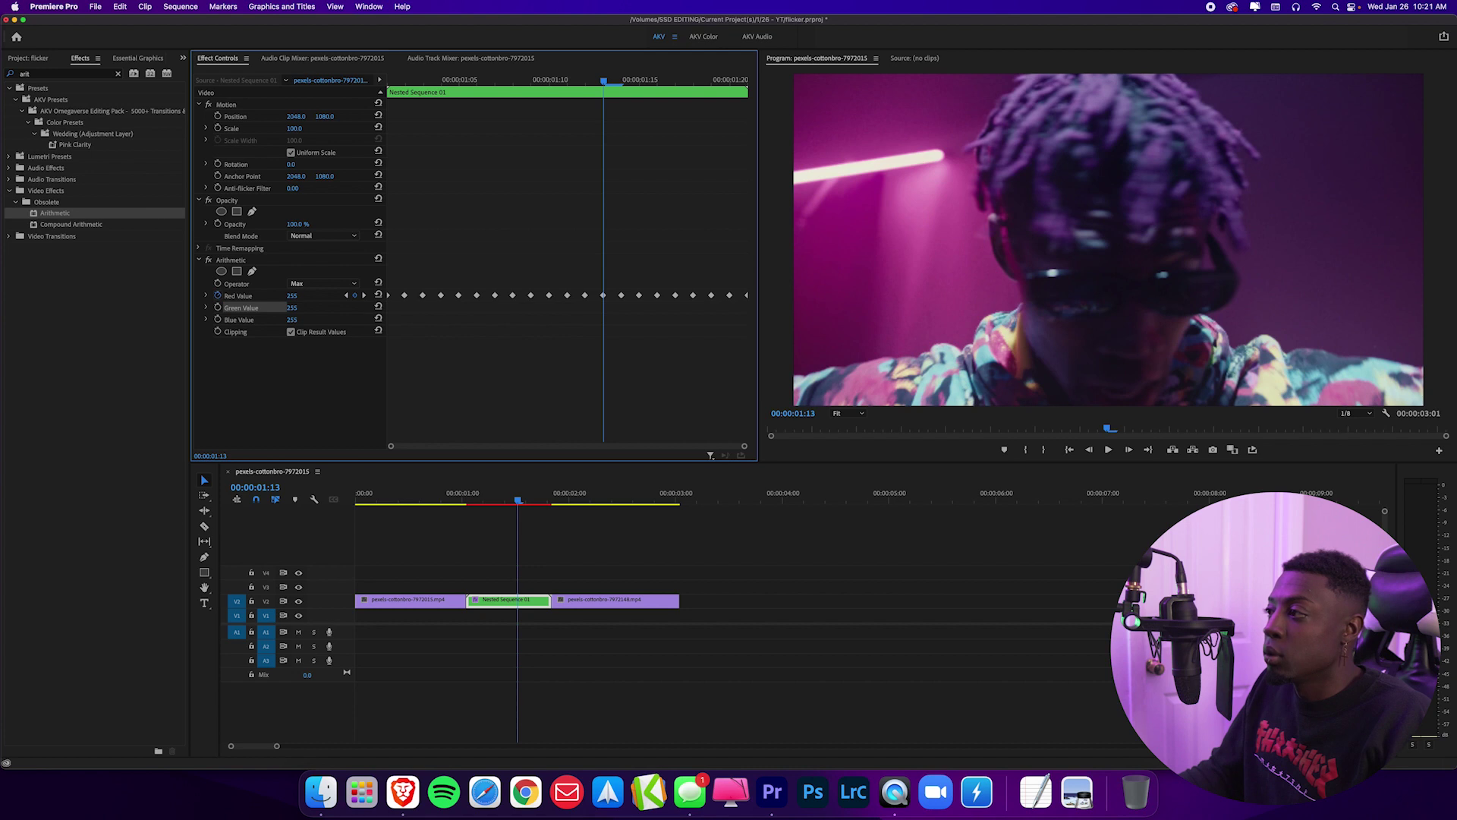
Step: Play back the transition repeatedly from 00:00:01:00 to check the flicker with the new green and blue values
click(462, 501)
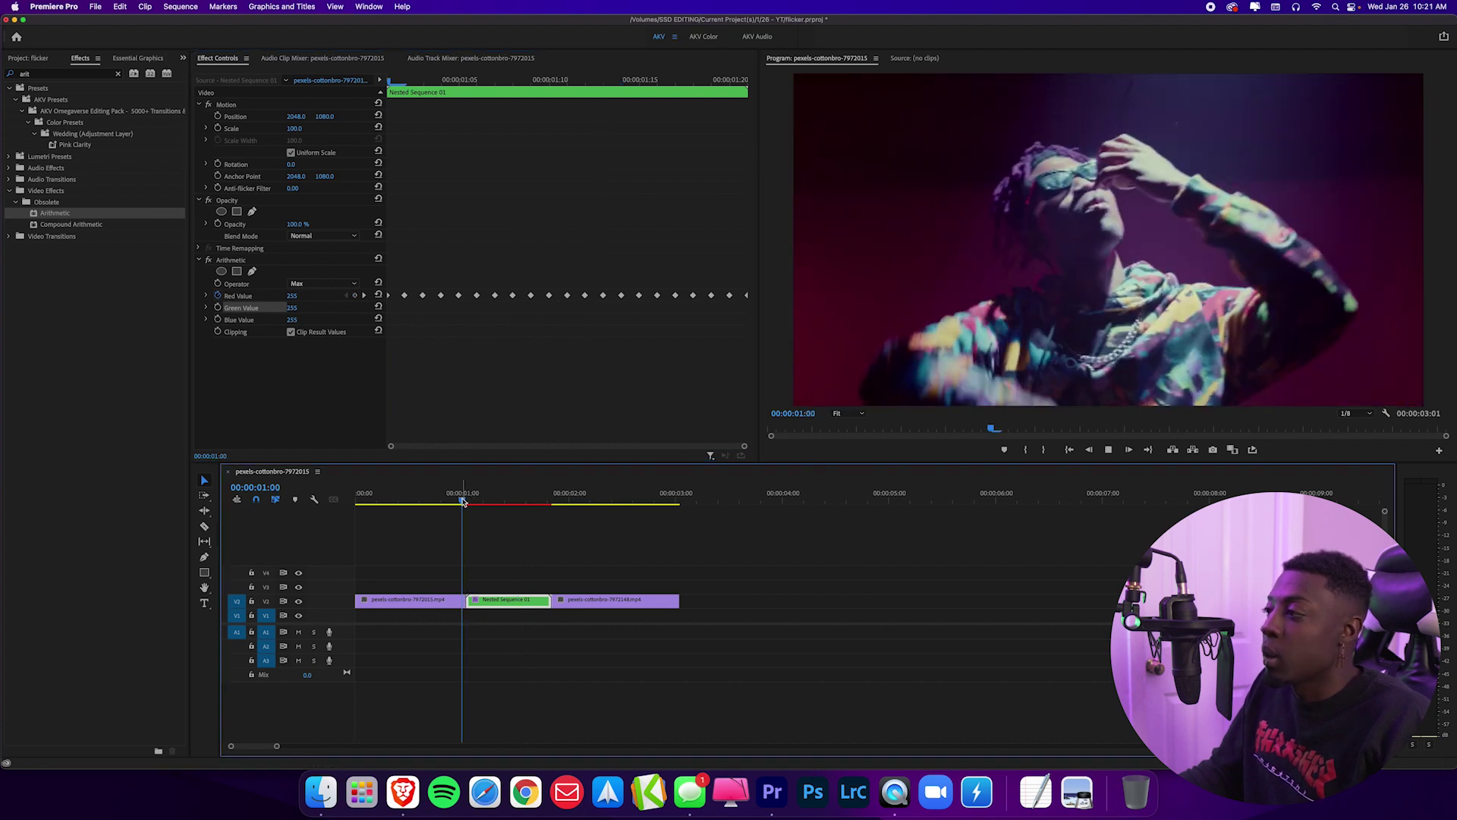
key(space)
key(space)
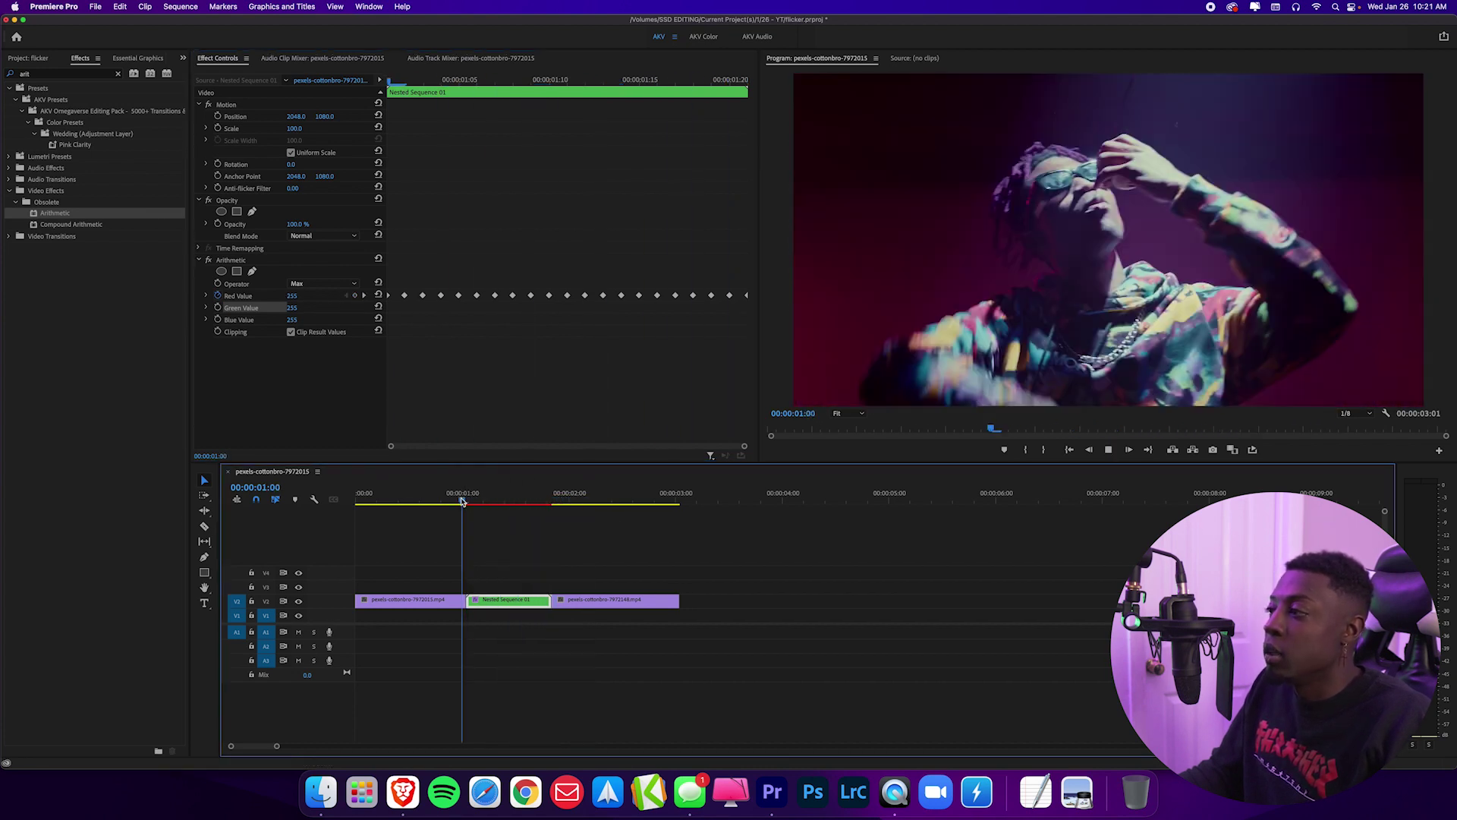
key(space)
key(space)
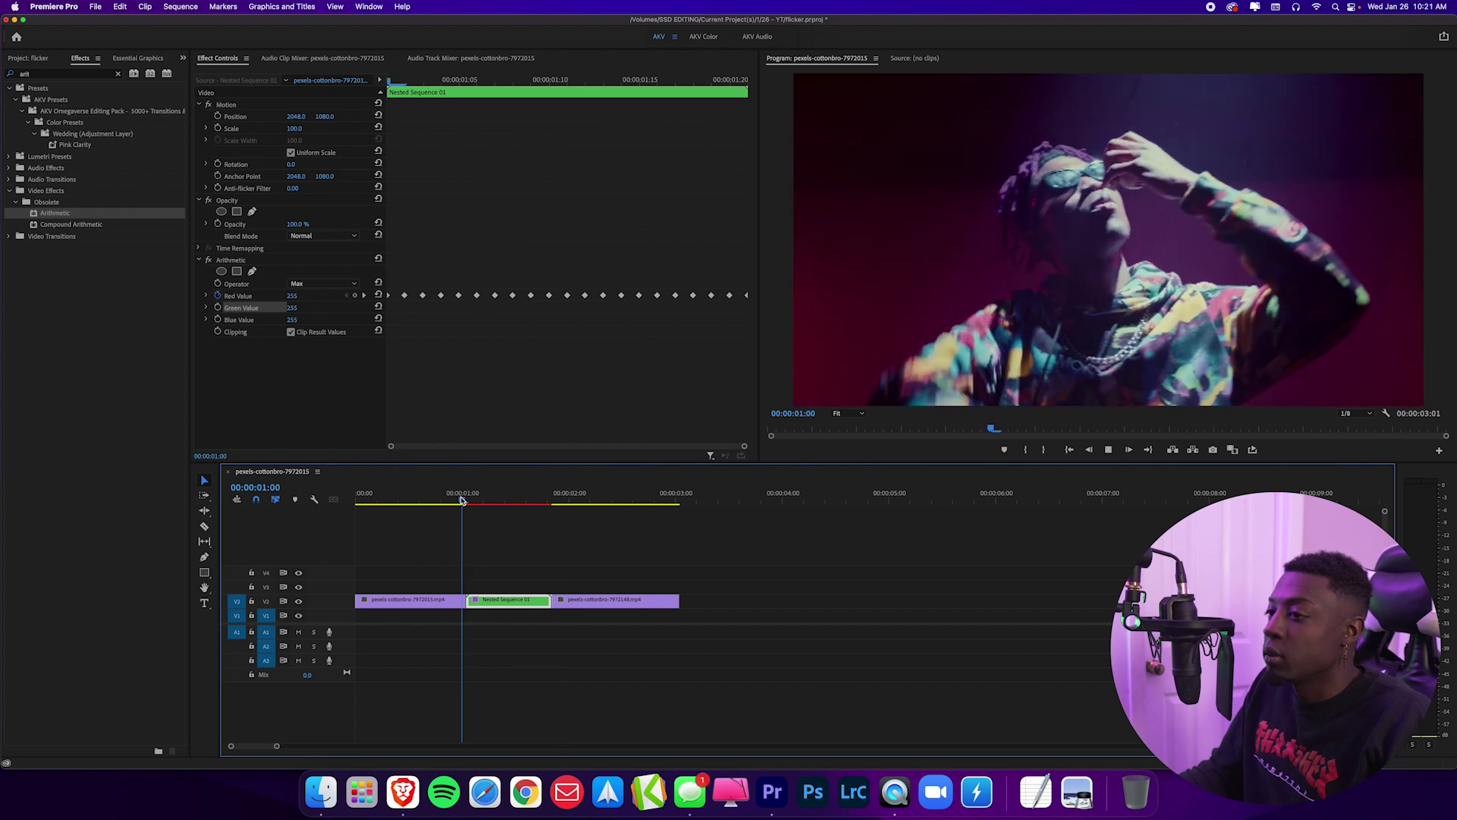
key(space)
Step: Set the Arithmetic Green Value to 0 and play back the transition from just before the nested clip
drag(301, 308, 107, 308)
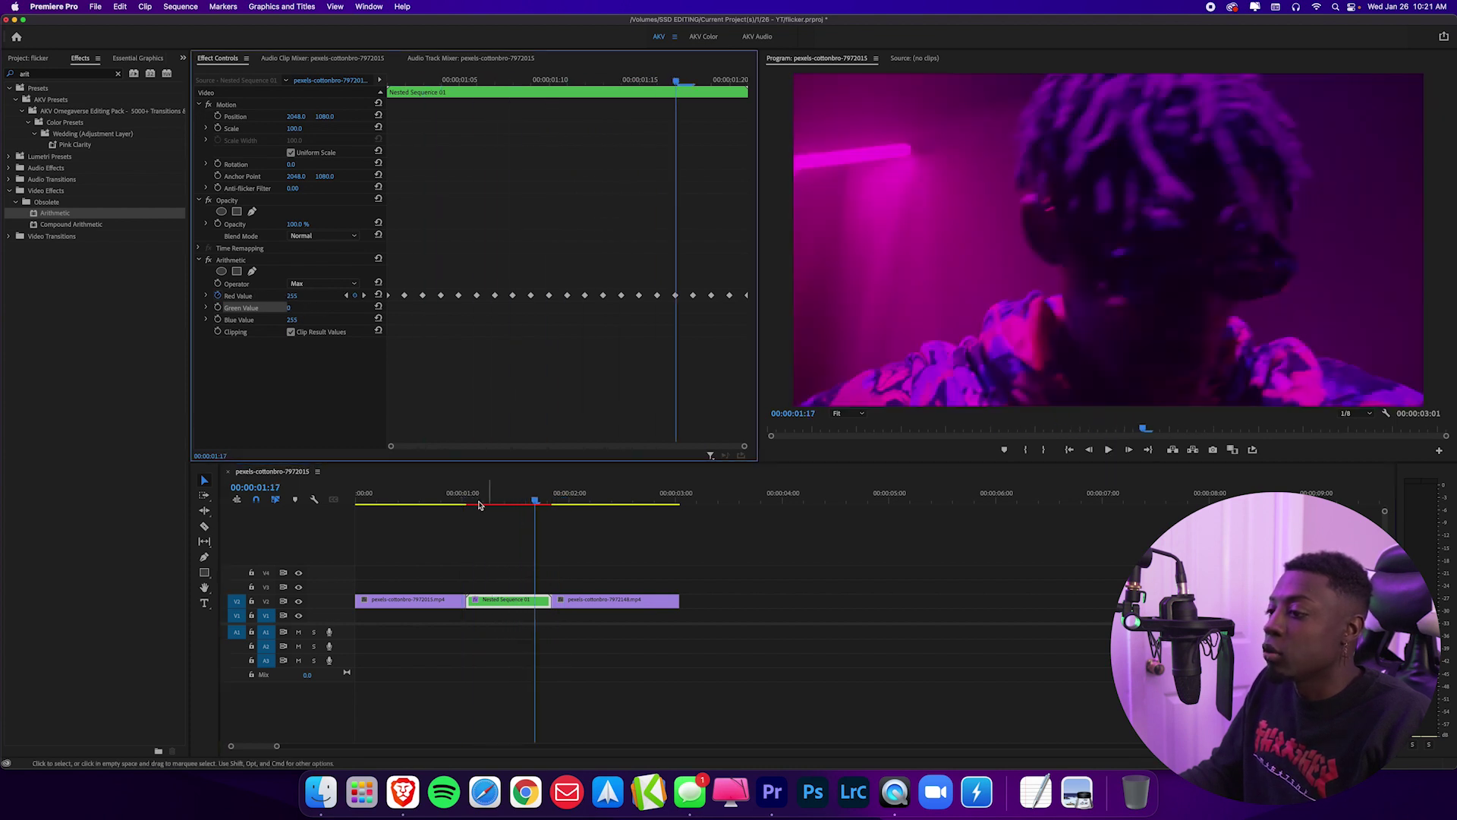
click(458, 498)
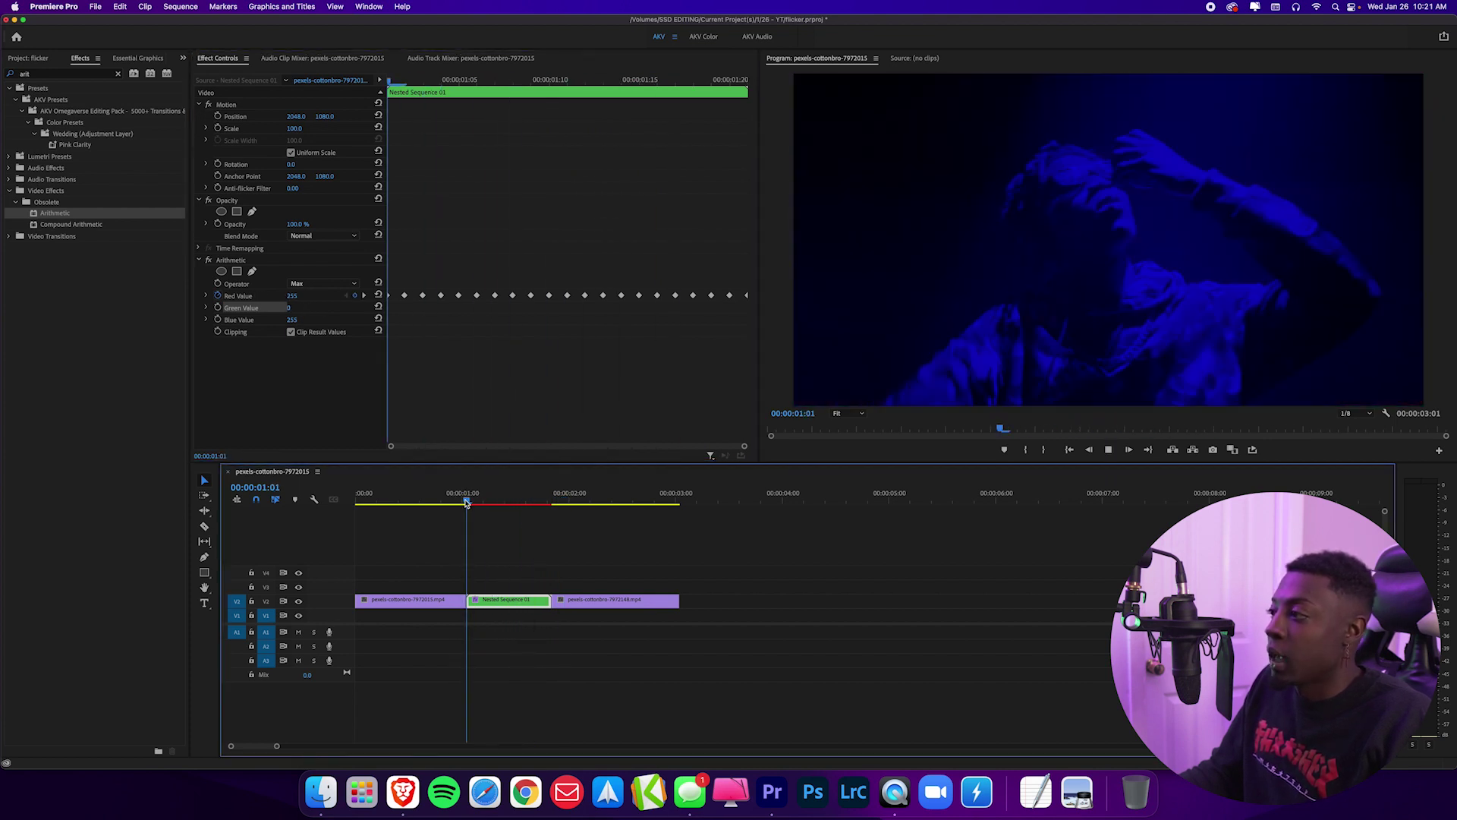
key(space)
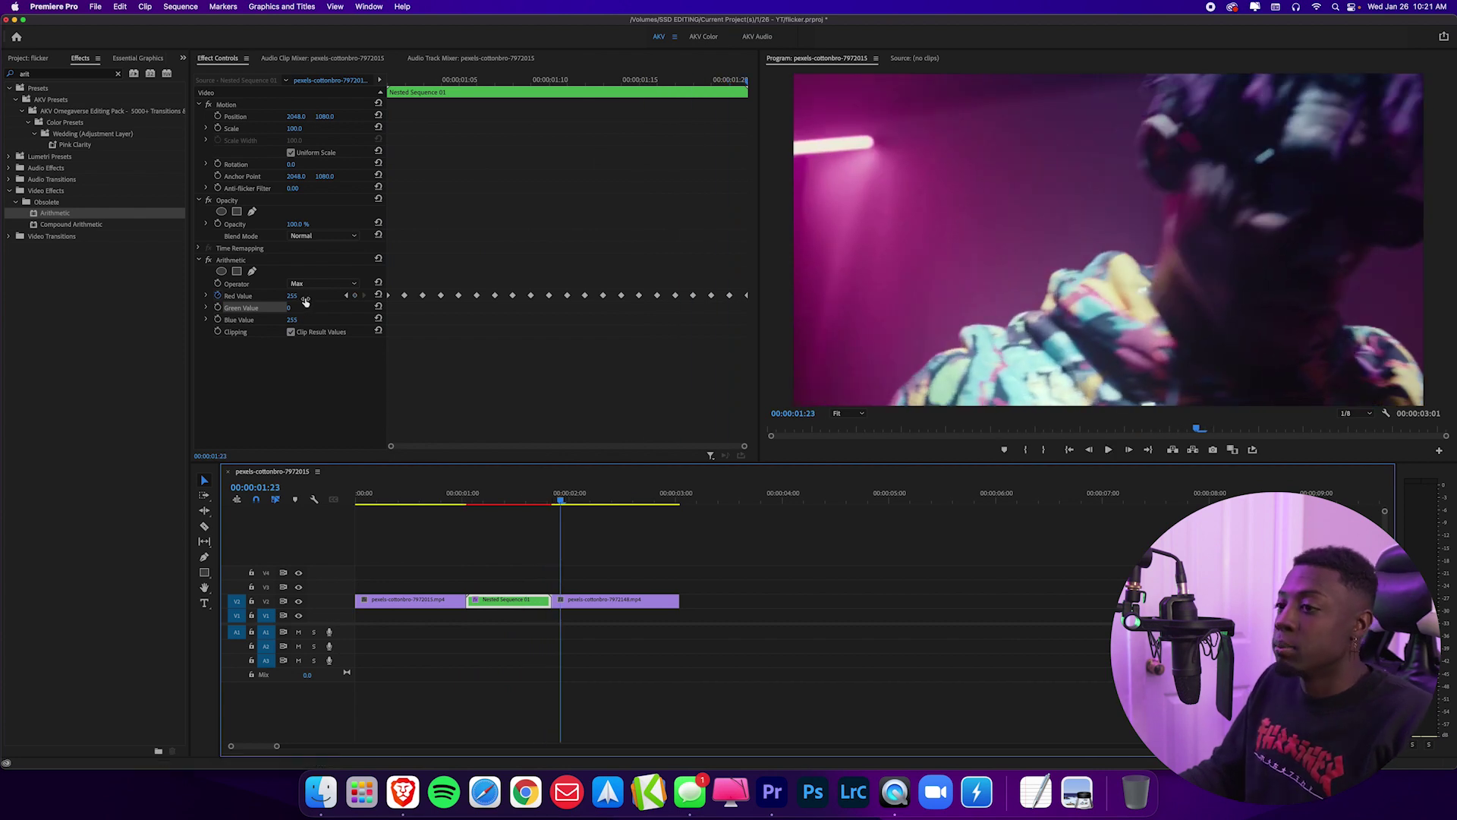
Step: Save the keyframed Arithmetic effect as a preset named "Flicker Transition 3" and delete the effect from the nested clip
click(271, 263)
right_click(280, 267)
click(307, 287)
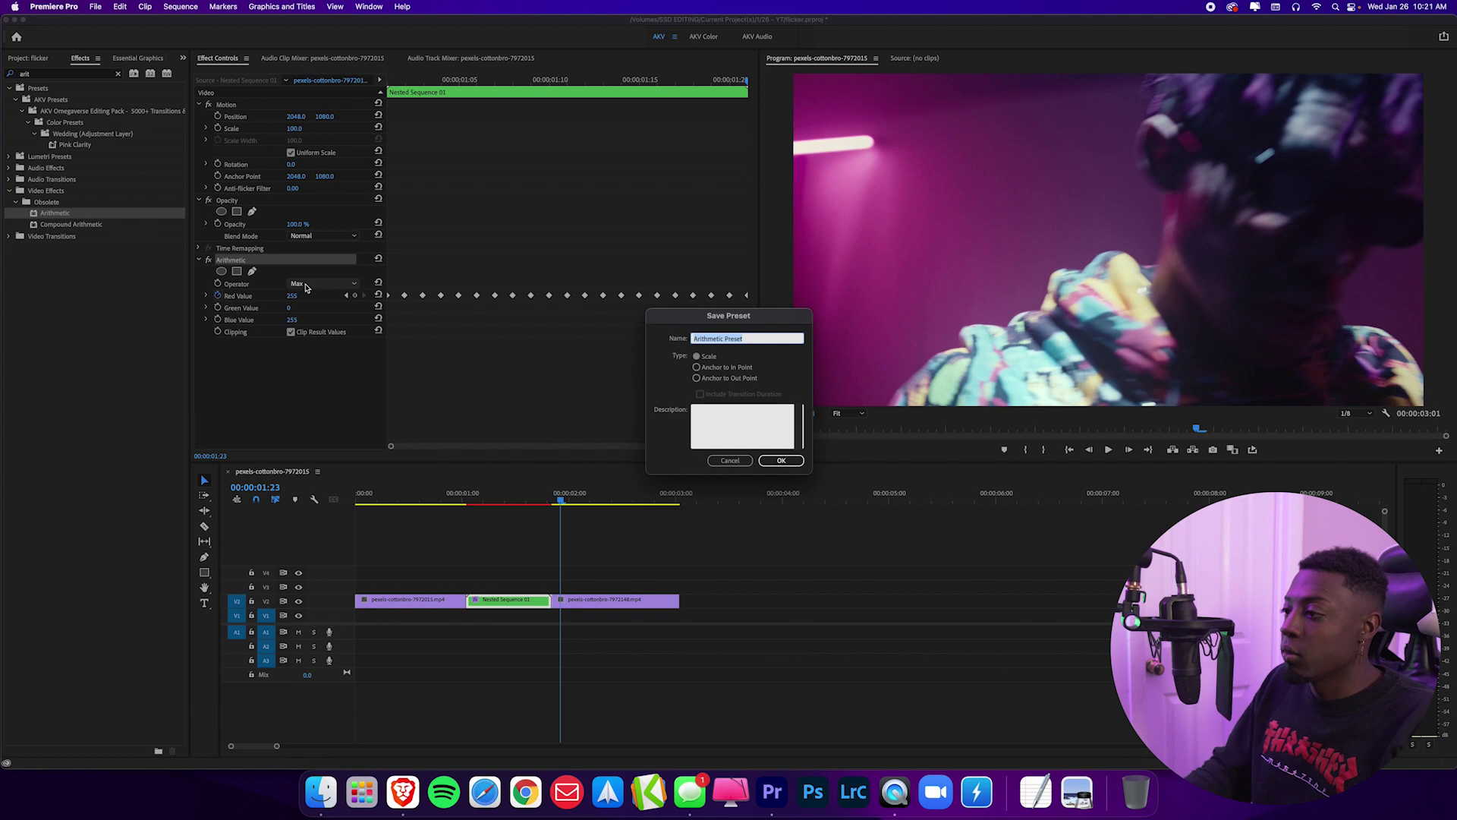
text(Flicker Transition 3)
key(Return)
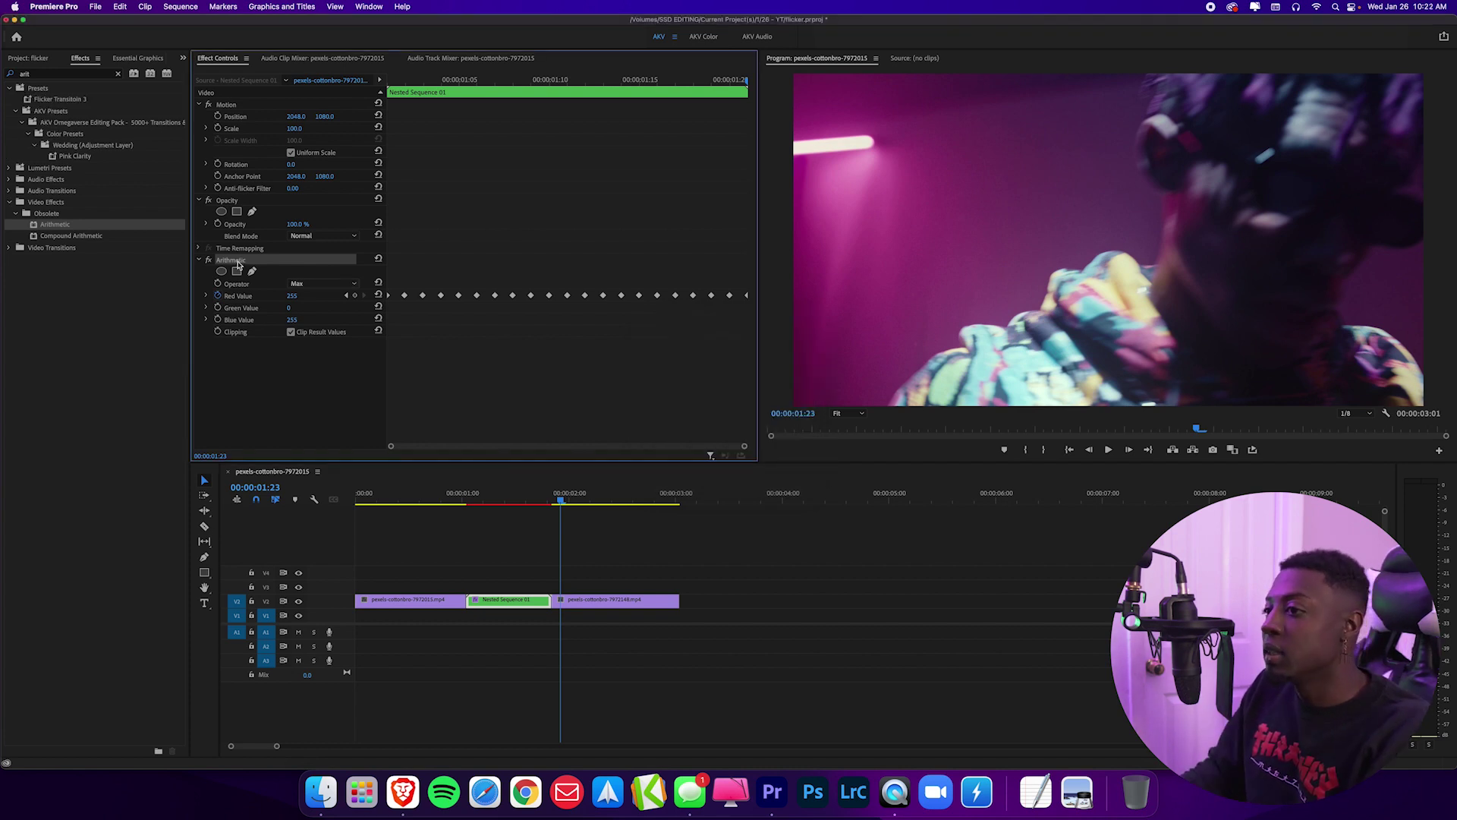
key(Delete)
Step: Clear the effects search, apply the Flicker Transition 3 preset to the nested clip and play back the transition
click(117, 74)
click(10, 89)
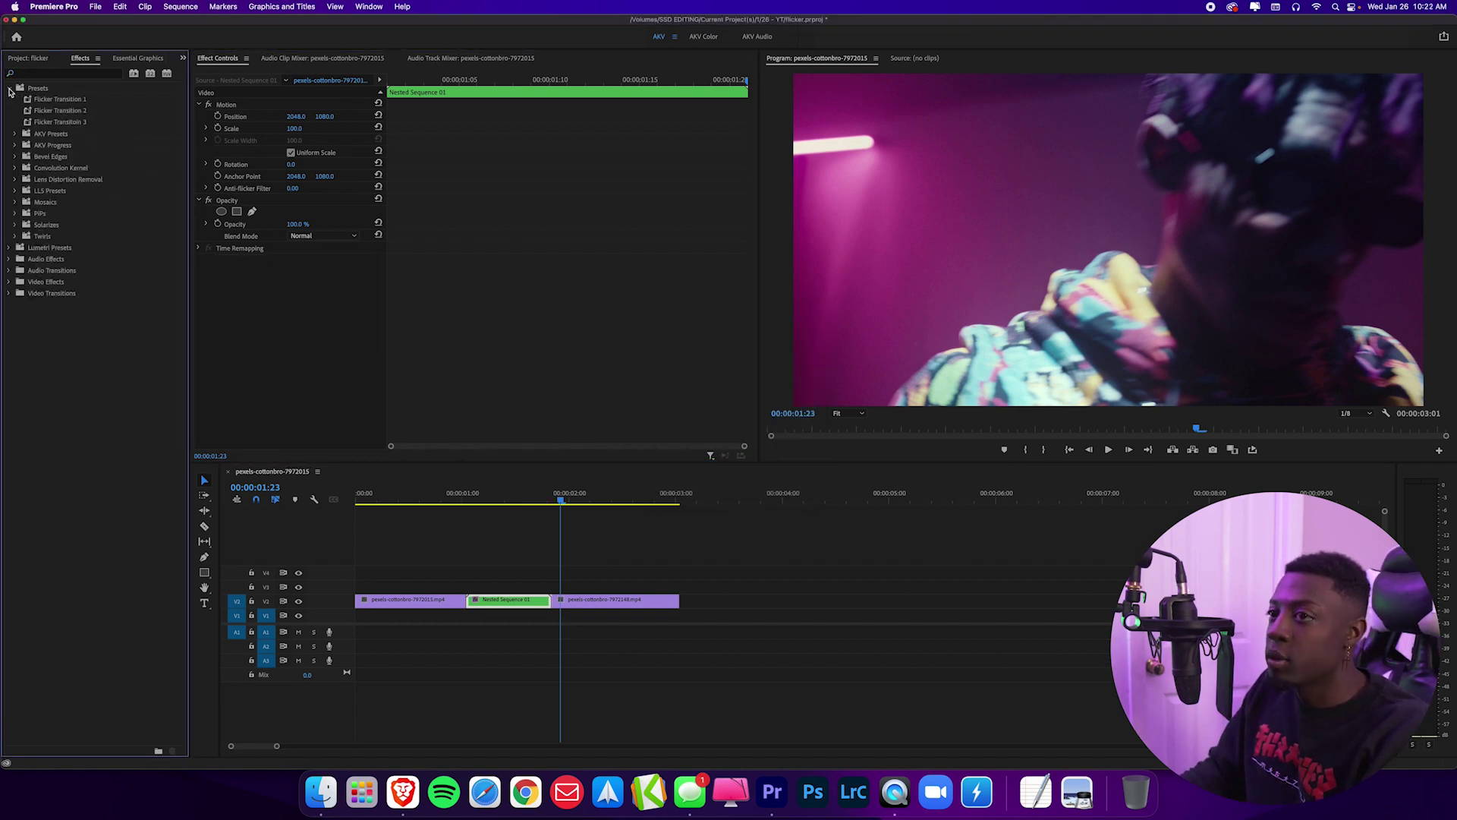
drag(76, 122, 526, 600)
drag(490, 495, 456, 497)
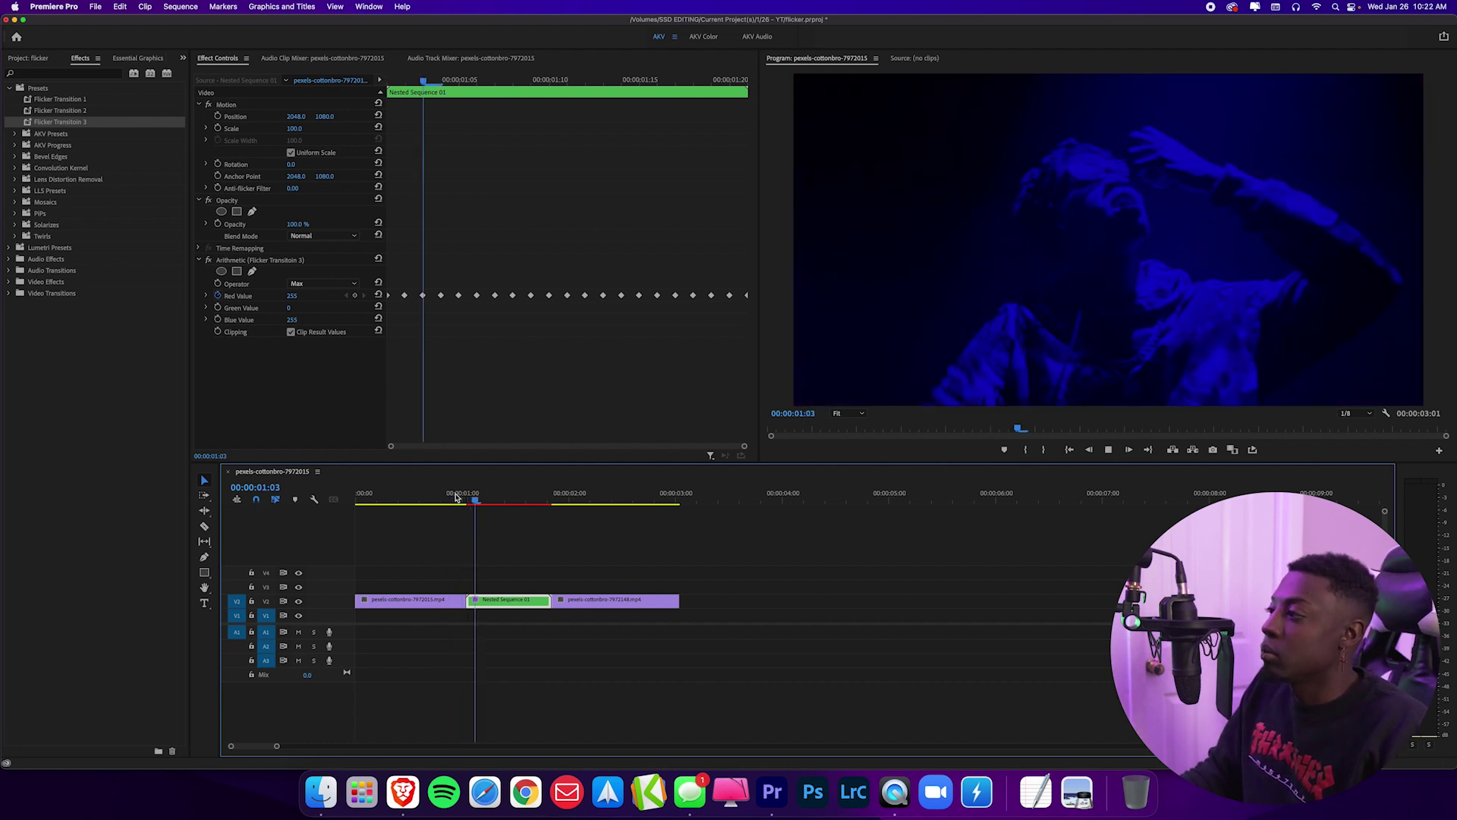
key(space)
click(456, 497)
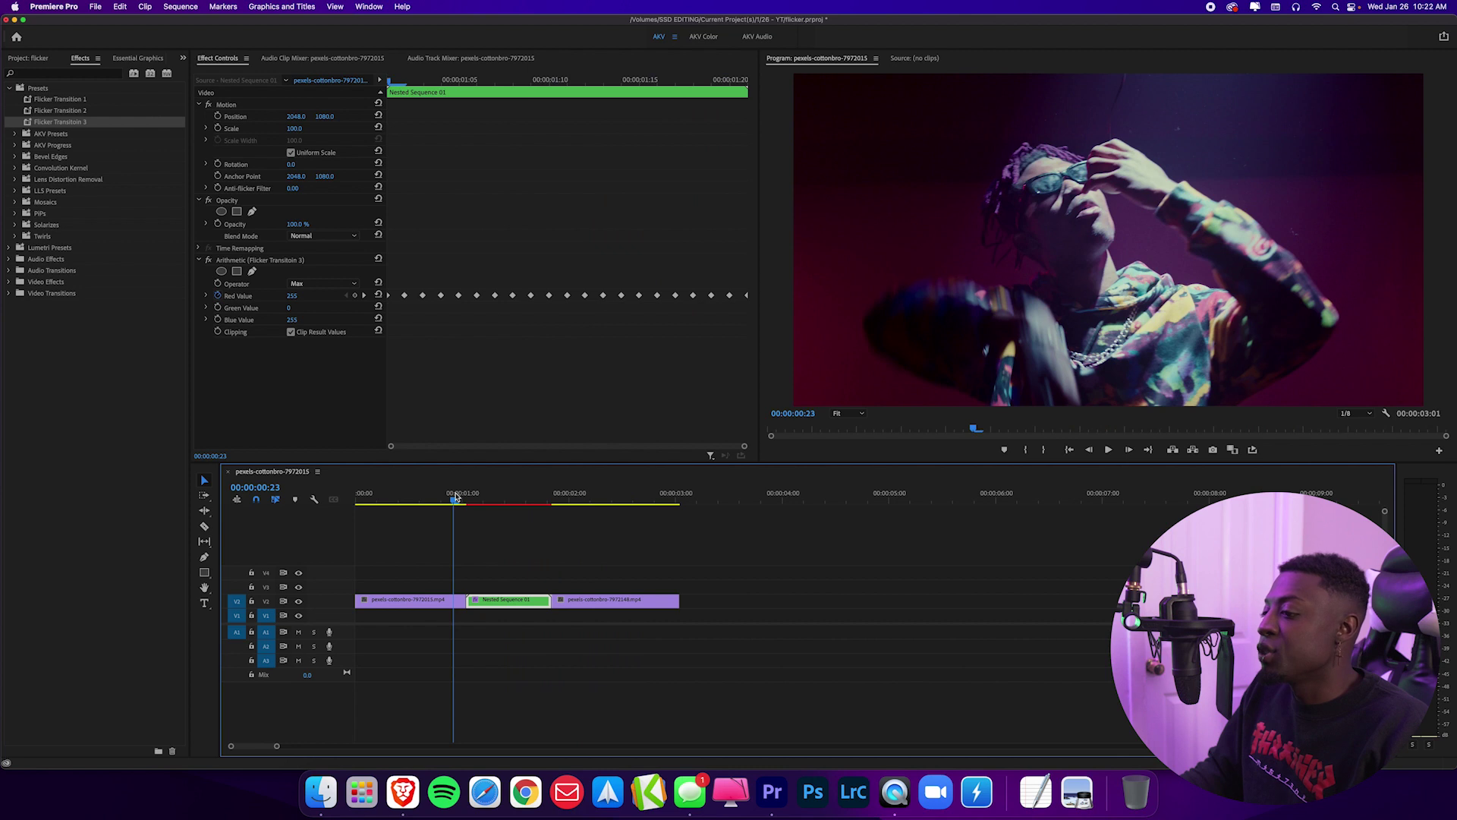
key(space)
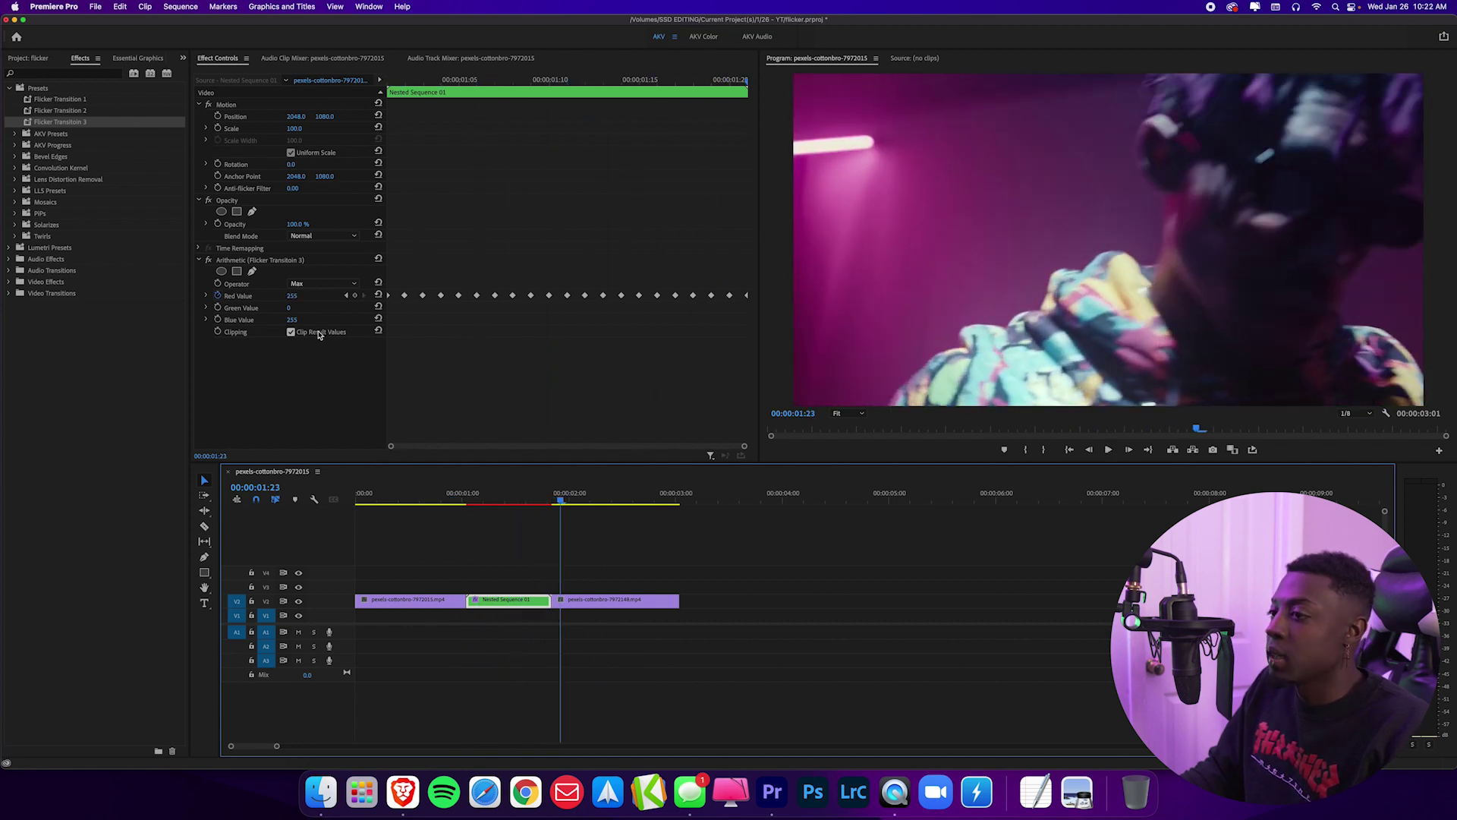
Step: Set the applied Arithmetic effect's Blue Value to 0 and play back the transition
click(307, 324)
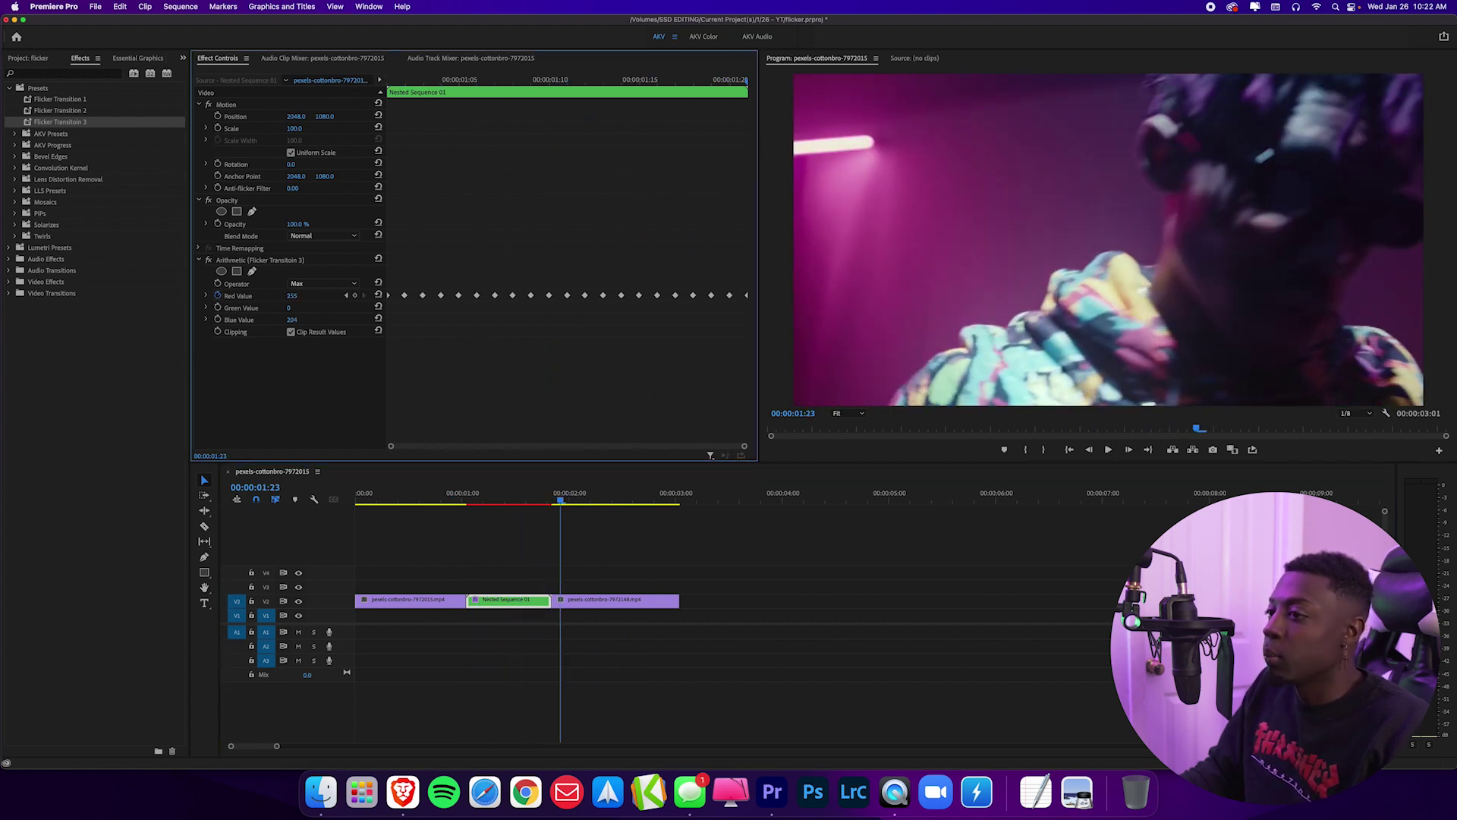
drag(288, 319, 292, 319)
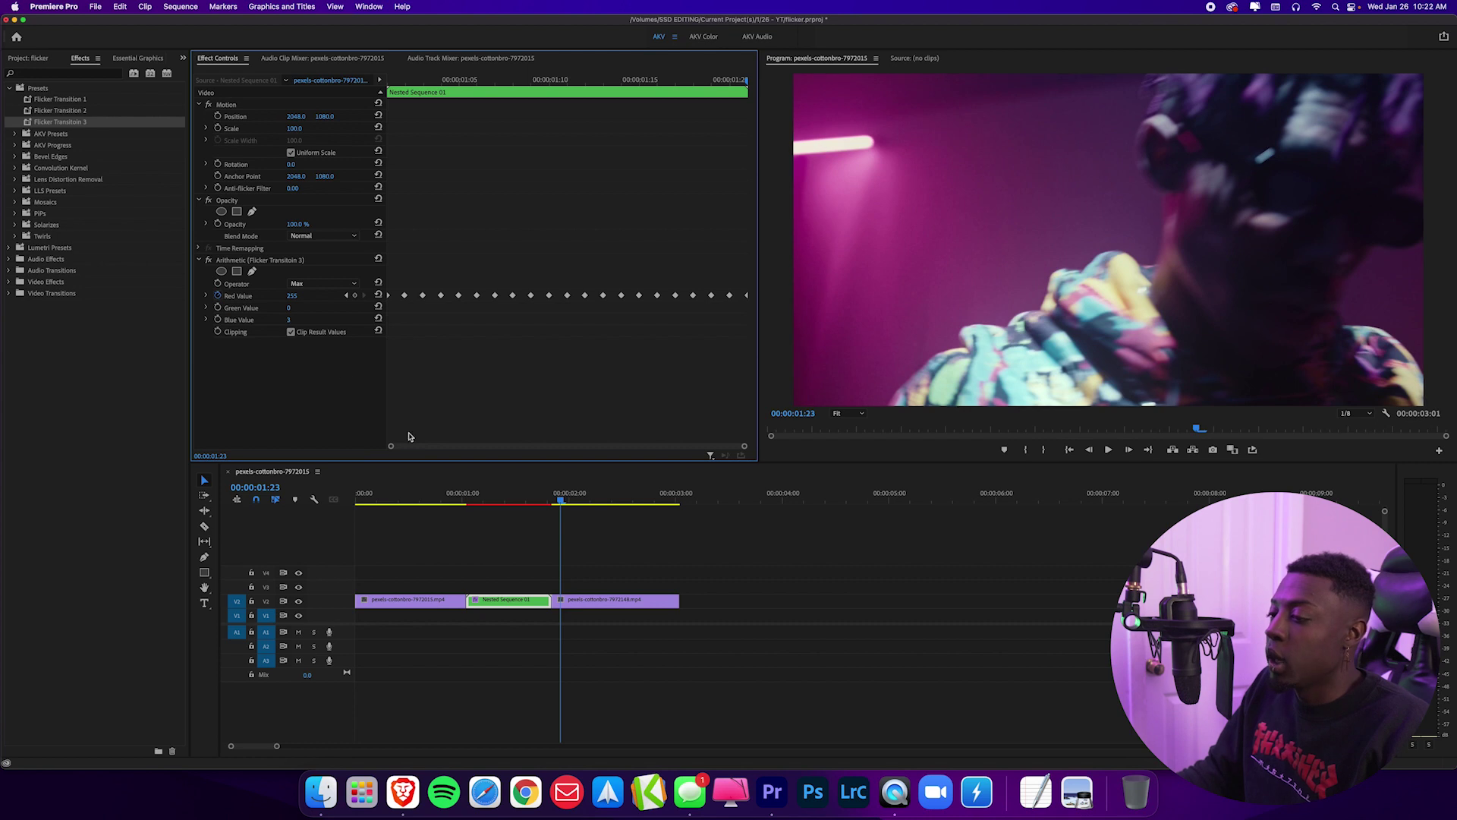
click(459, 500)
drag(290, 319, 285, 320)
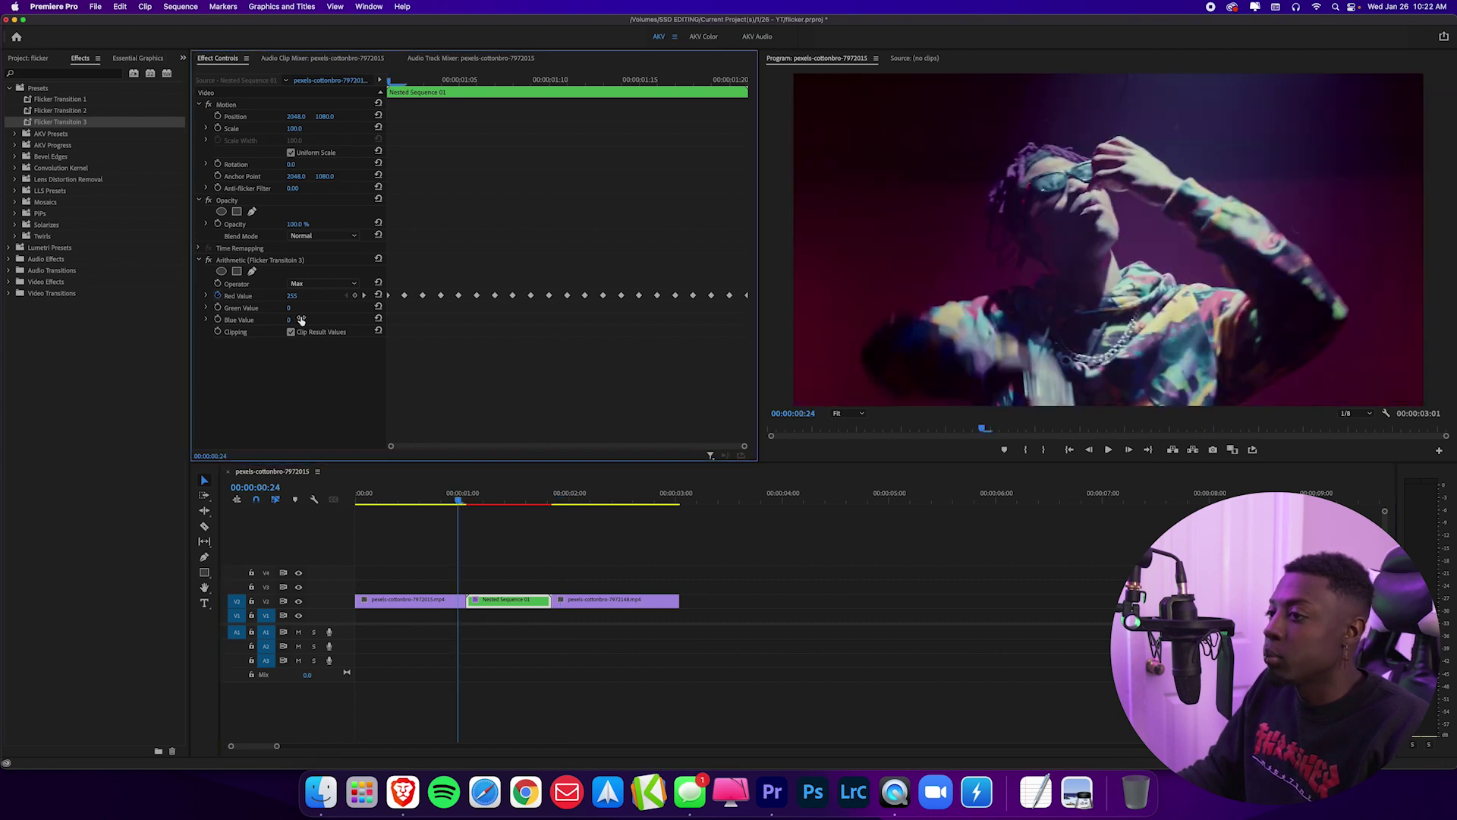
click(455, 498)
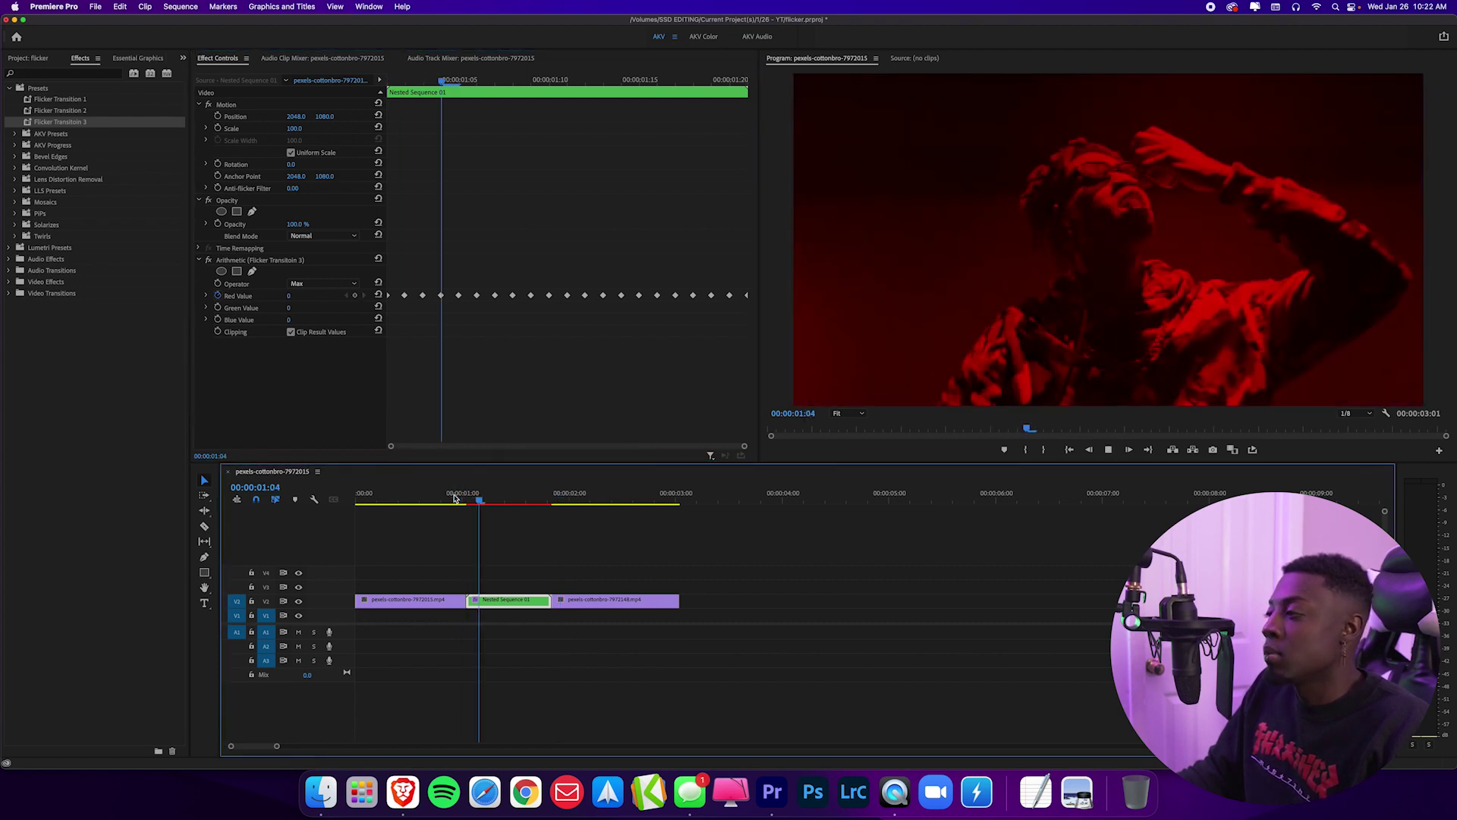
key(space)
Step: Take the Flicker Transition 3 effect off the nested clip and delete the nested clip from the timeline
click(248, 261)
key(Delete)
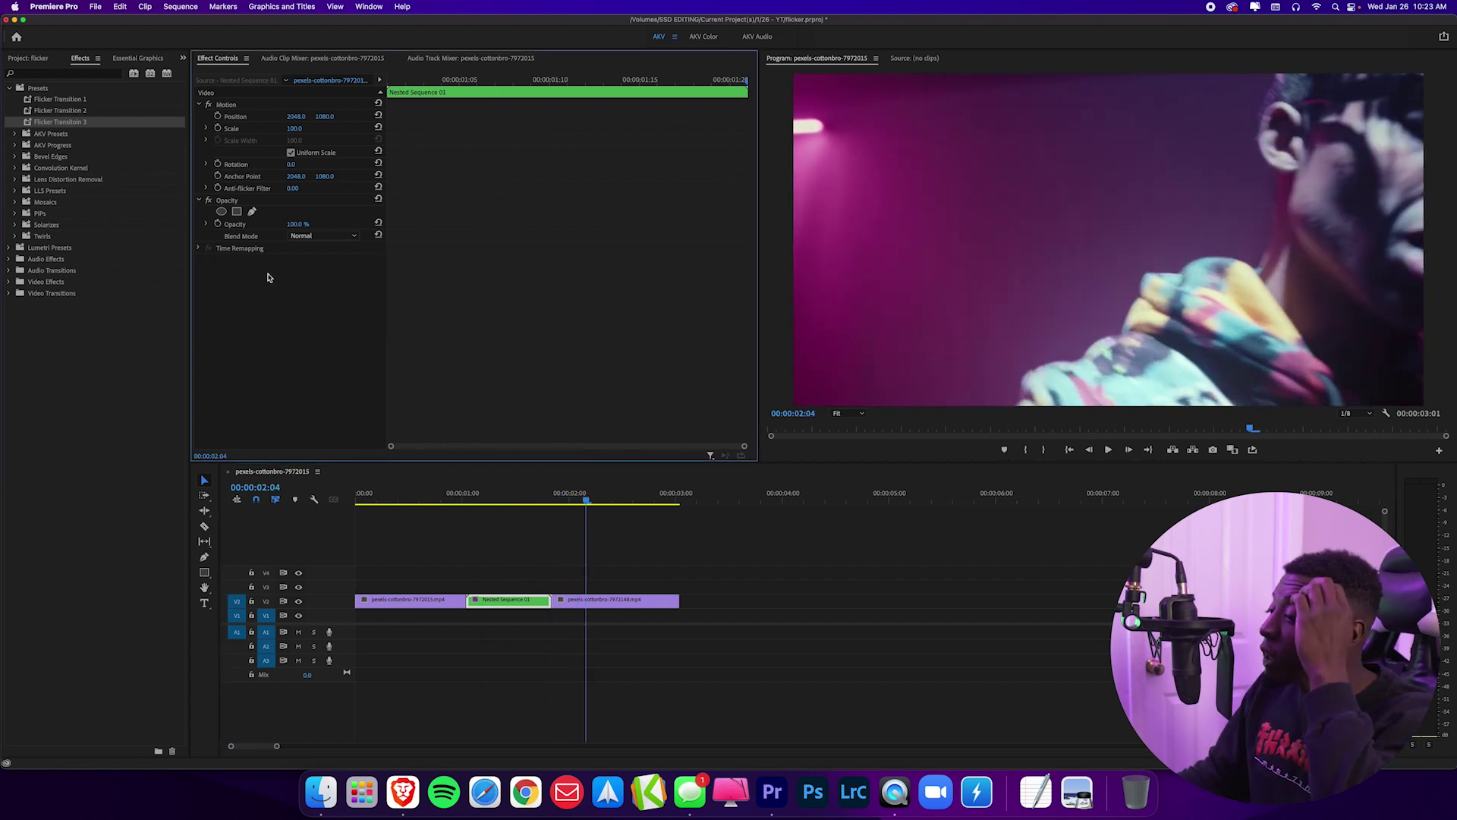
click(480, 501)
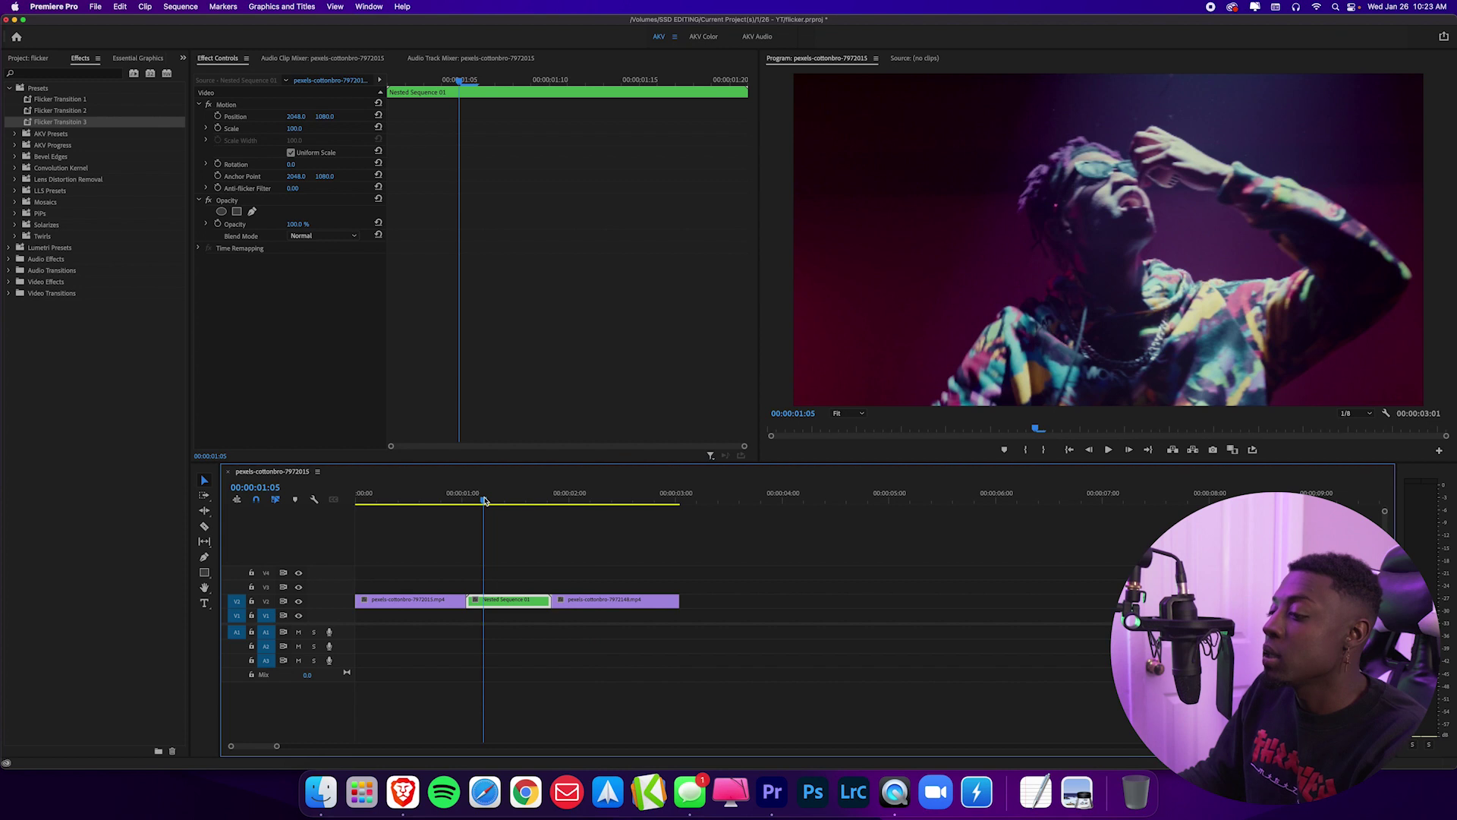
drag(490, 498, 510, 499)
key(Delete)
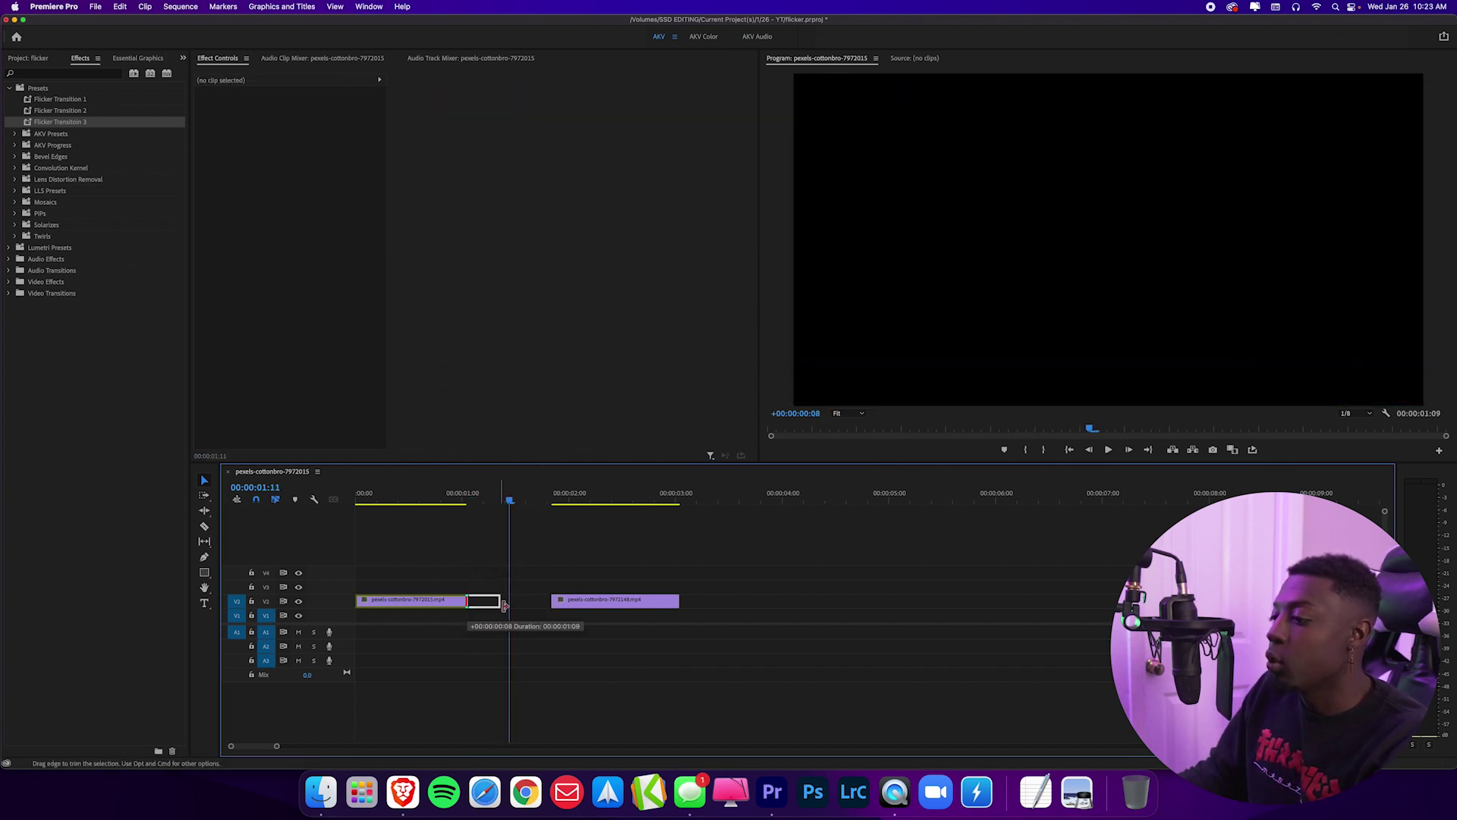
Step: Extend the first clip to 00:00:01:11 and place it on V3, overlapping the second clip extended earlier on V2
drag(514, 606, 424, 593)
click(428, 495)
key(=)
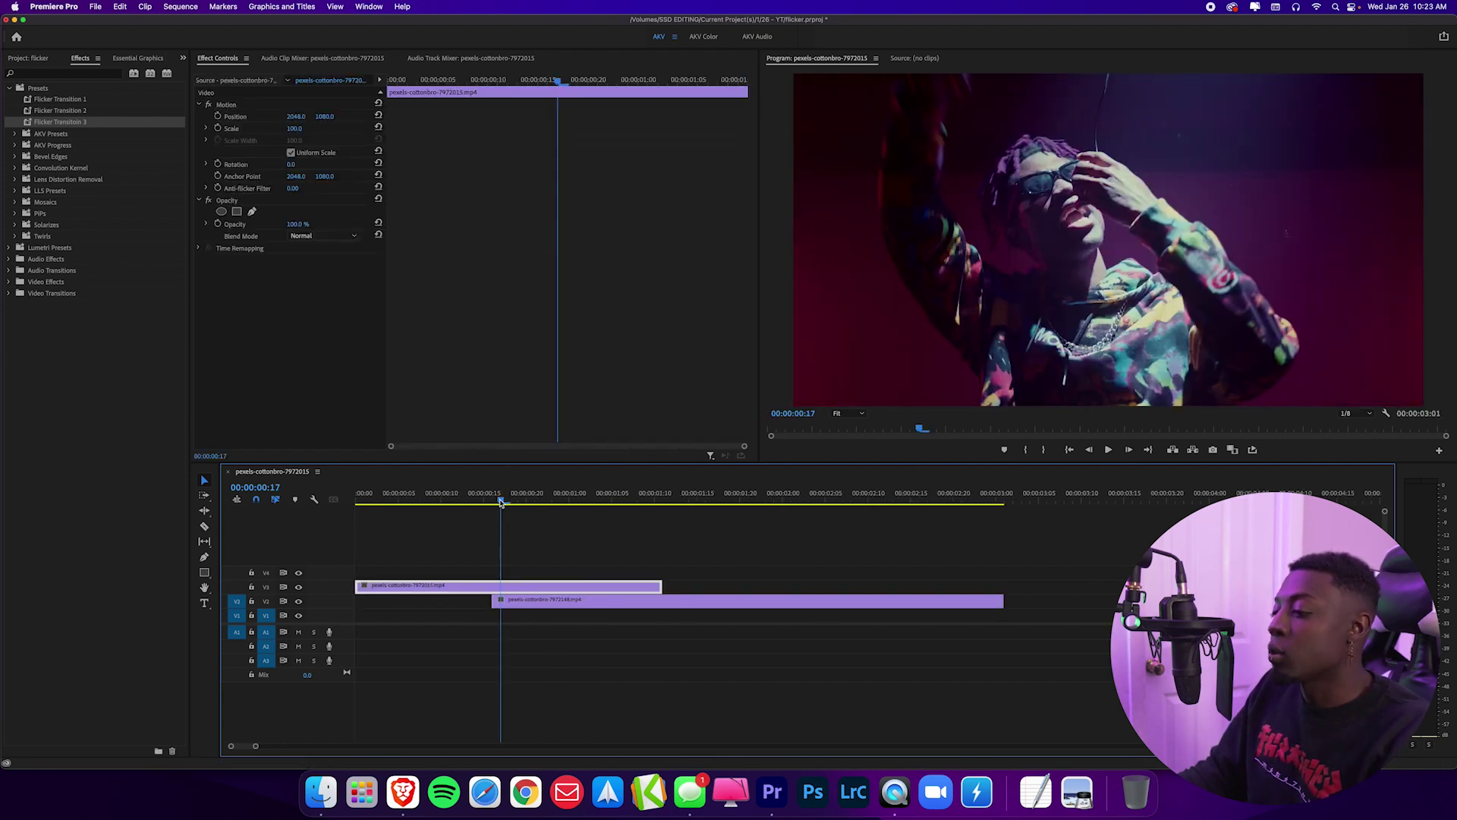
Step: Cut the V3 clip at every single frame from 00:00:00:16 to 00:00:01:10, splitting the overlap into one-frame pieces
drag(498, 504, 493, 504)
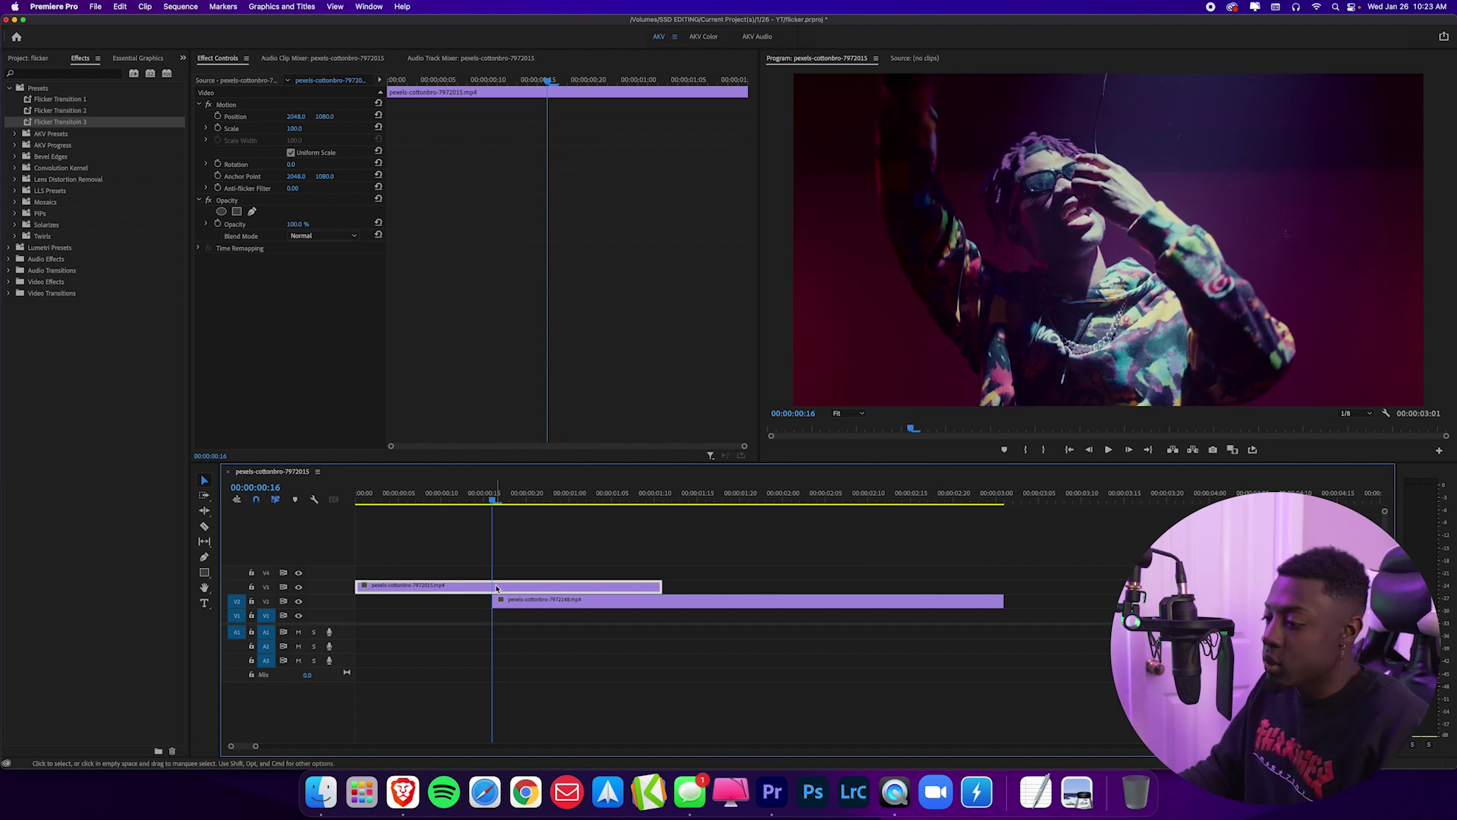
key(super+k)
key(Right)
click(524, 588)
key(super+k)
key(Right)
click(561, 588)
key(super+k)
key(Right)
click(561, 587)
key(super+k)
key(Right)
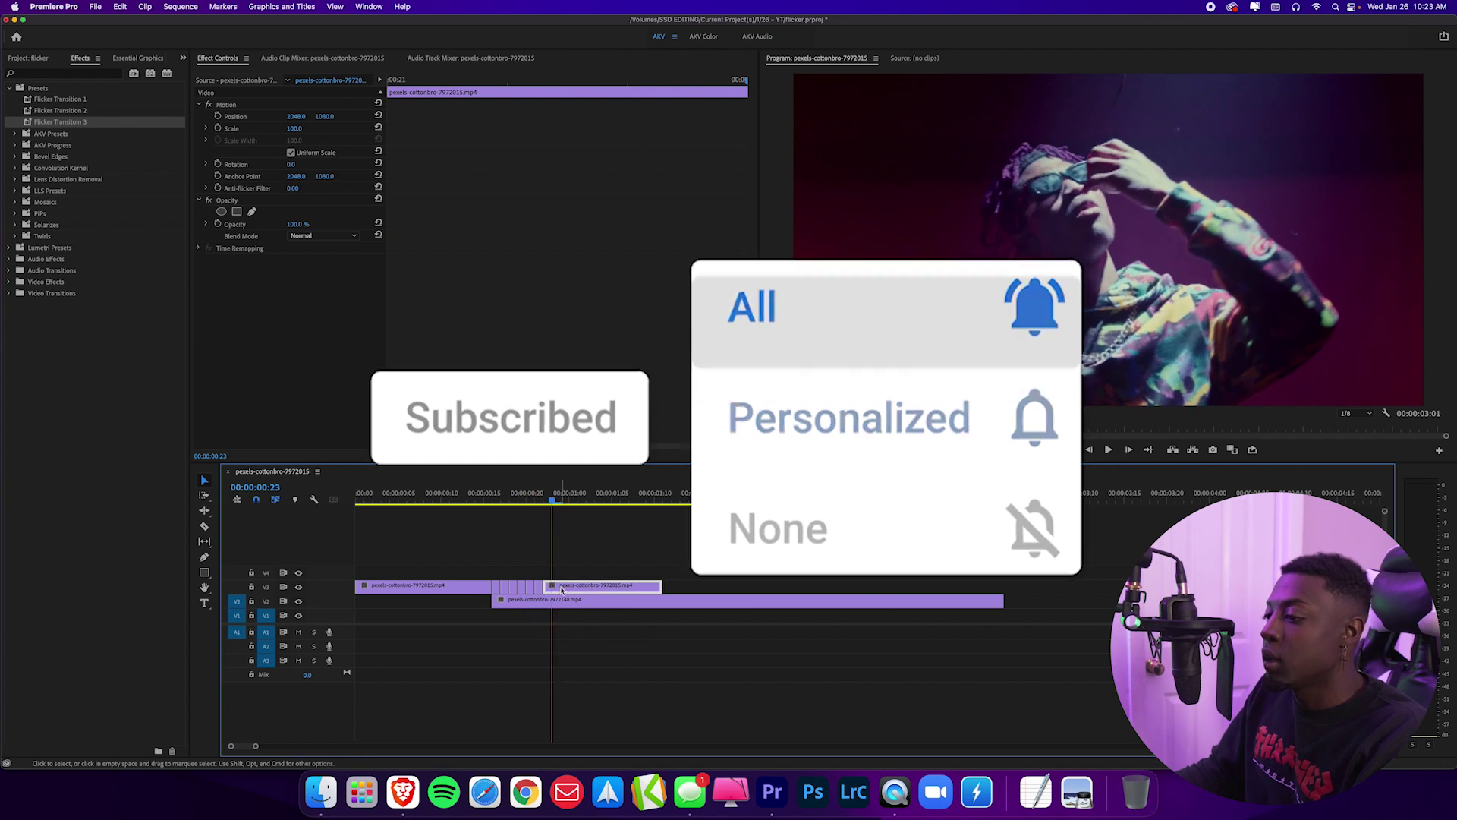
key(super+k)
key(Right)
key(Right)
key(Right)
click(579, 588)
key(Right)
key(Right)
key(Right)
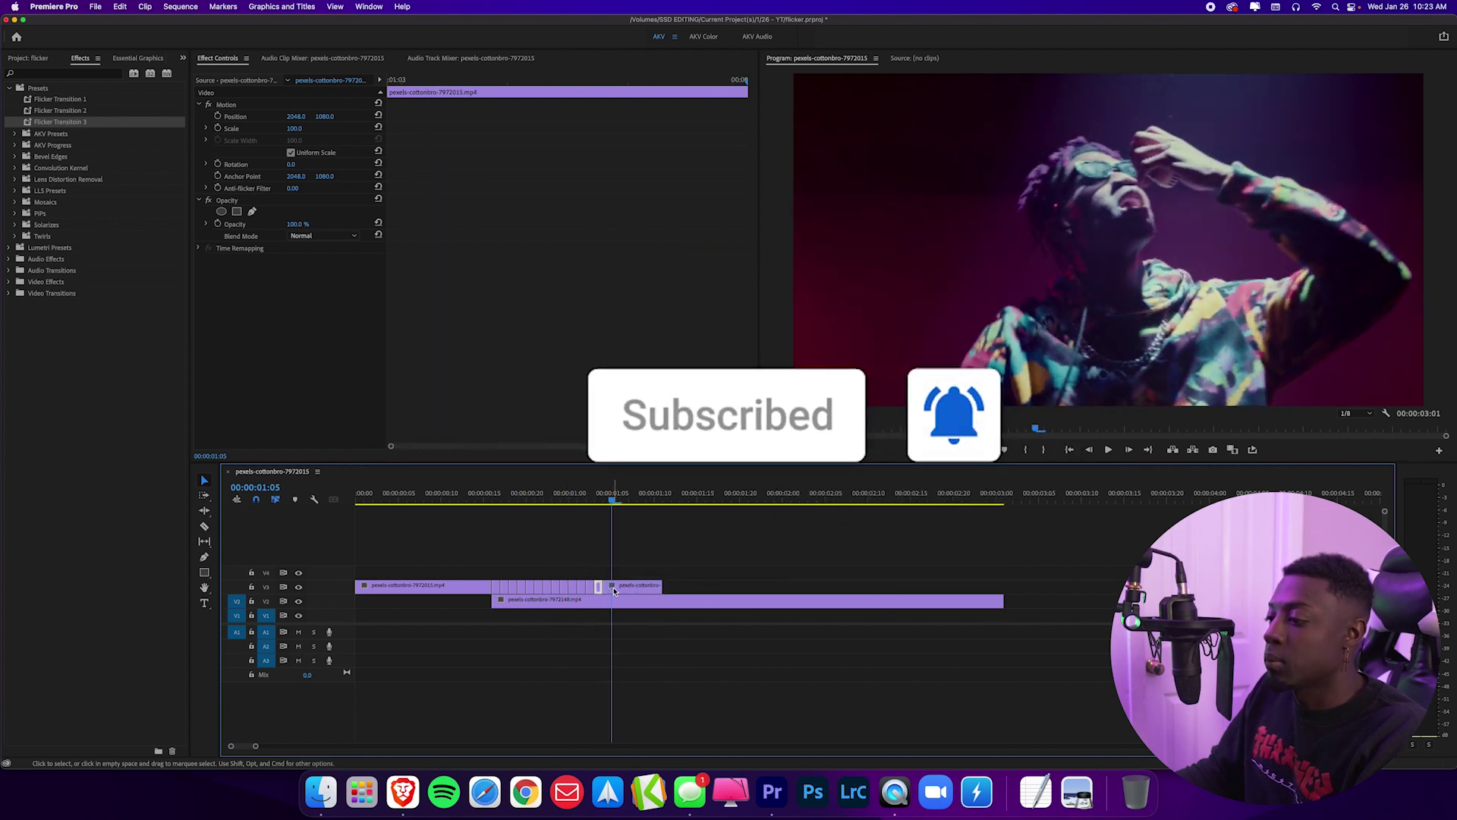
click(623, 590)
key(super+k)
key(Right)
key(Right)
key(Right)
key(Right)
key(Right)
key(Right)
key(super+k)
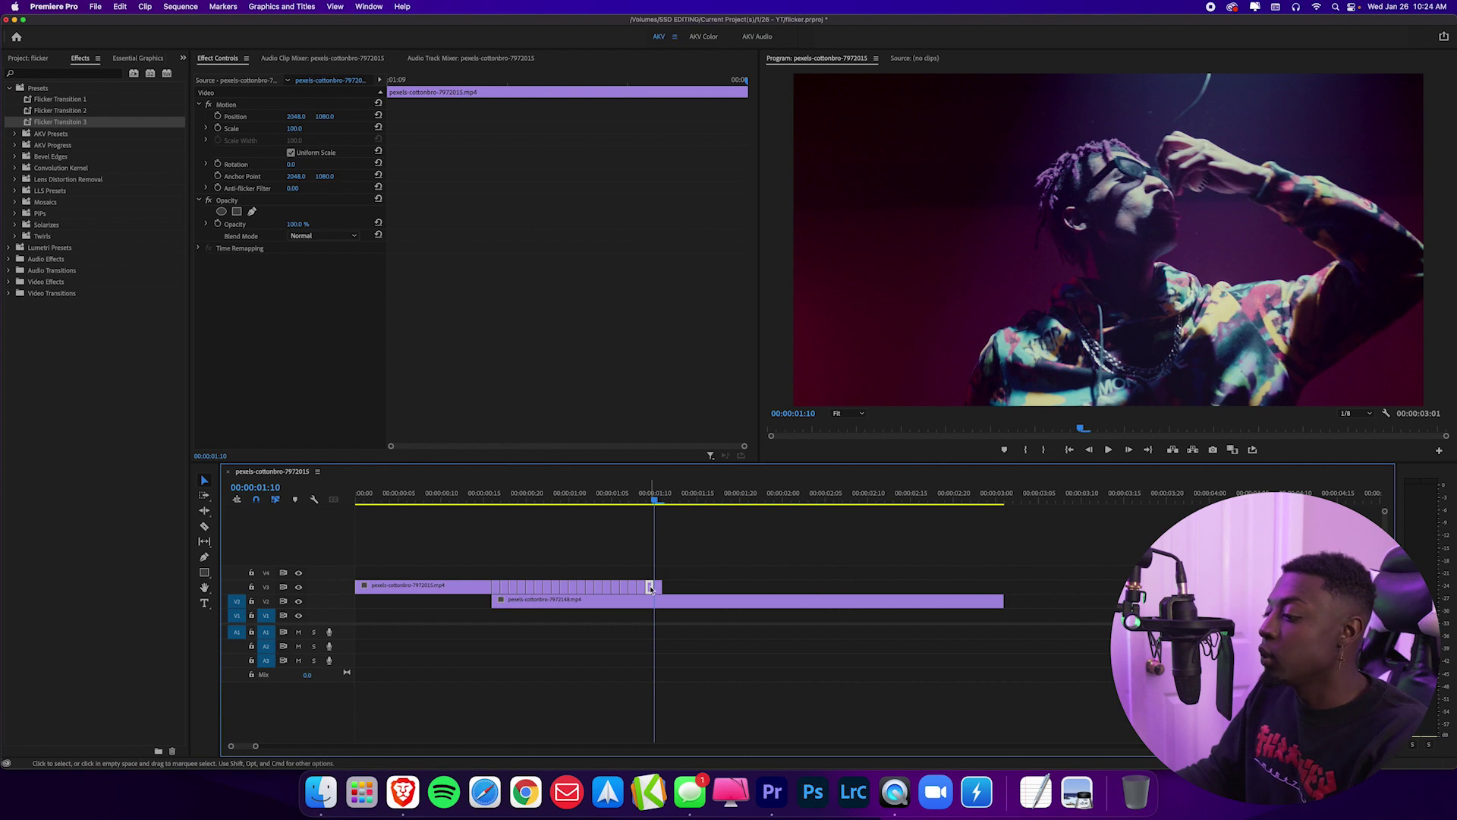
Step: Delete every other one-frame piece on V3 across the overlap, working back from the end to the first cut
key(Delete)
click(633, 588)
key(Delete)
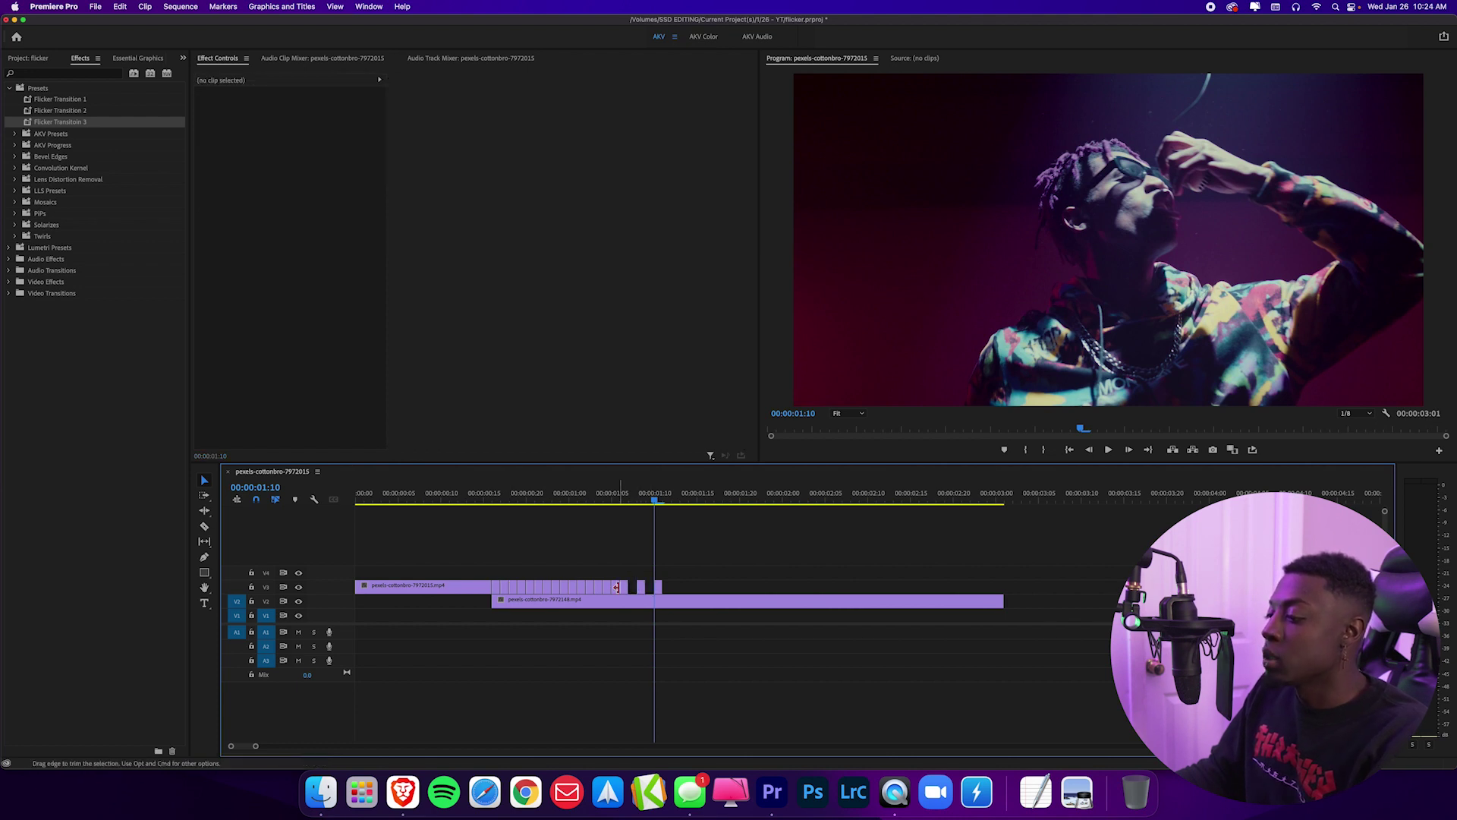
click(615, 589)
key(Delete)
click(598, 589)
key(Delete)
click(582, 589)
key(Delete)
click(564, 591)
key(Delete)
click(547, 589)
key(Delete)
click(530, 589)
key(Delete)
click(513, 589)
key(Delete)
click(497, 589)
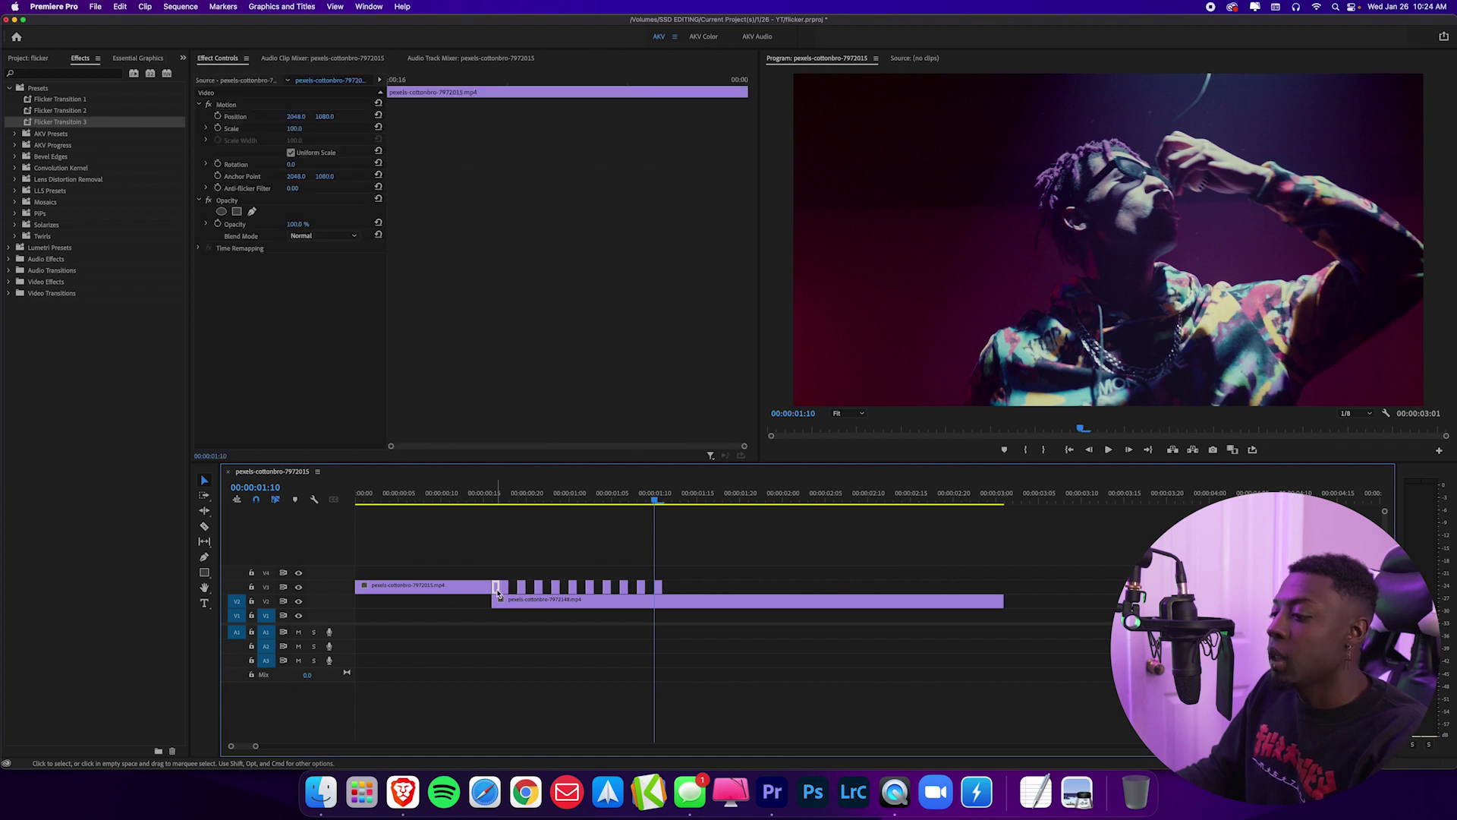
Step: Play back the flicker transition several times from just before the first one-frame piece
click(468, 503)
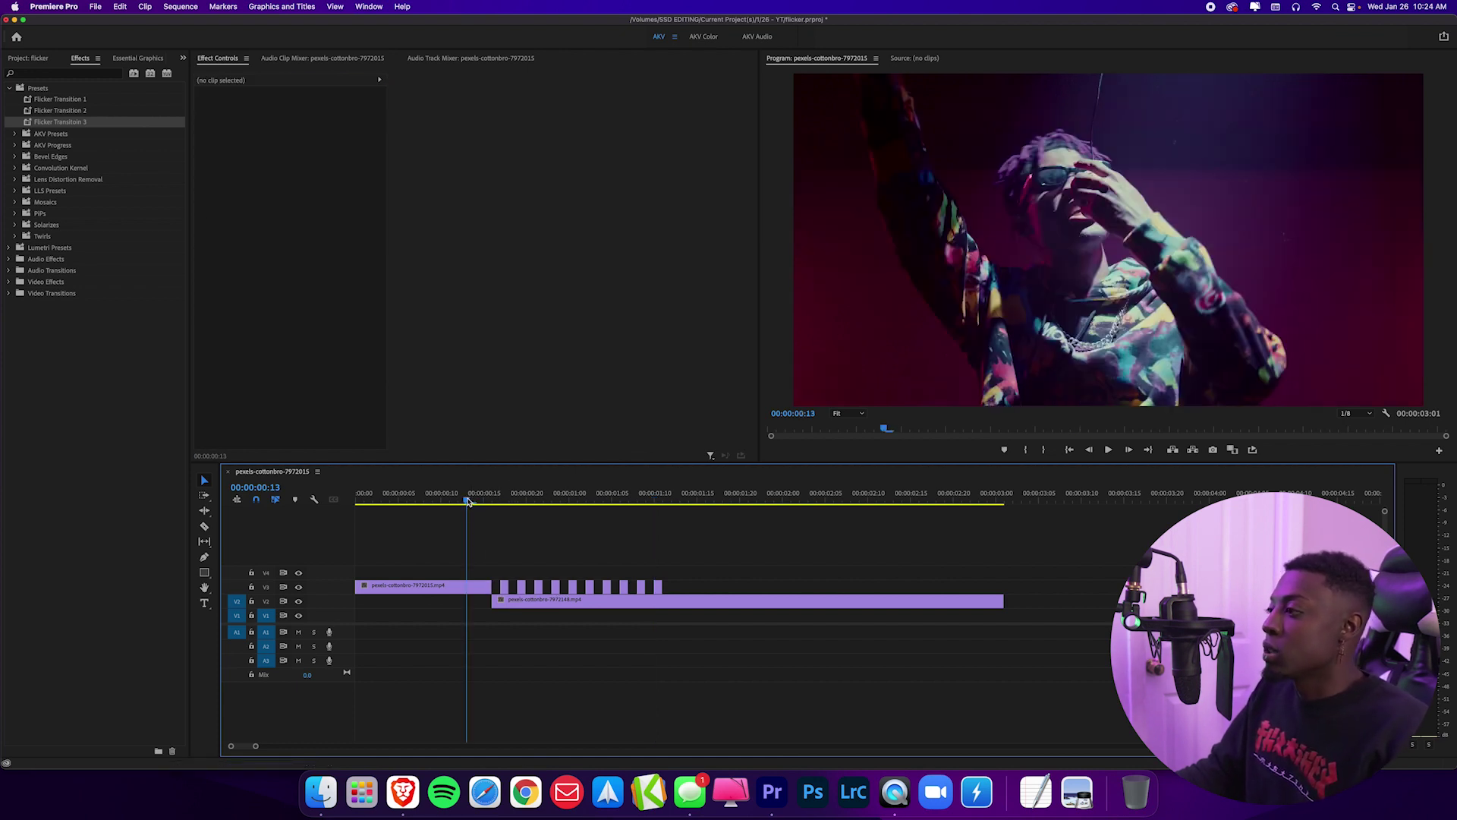
key(space)
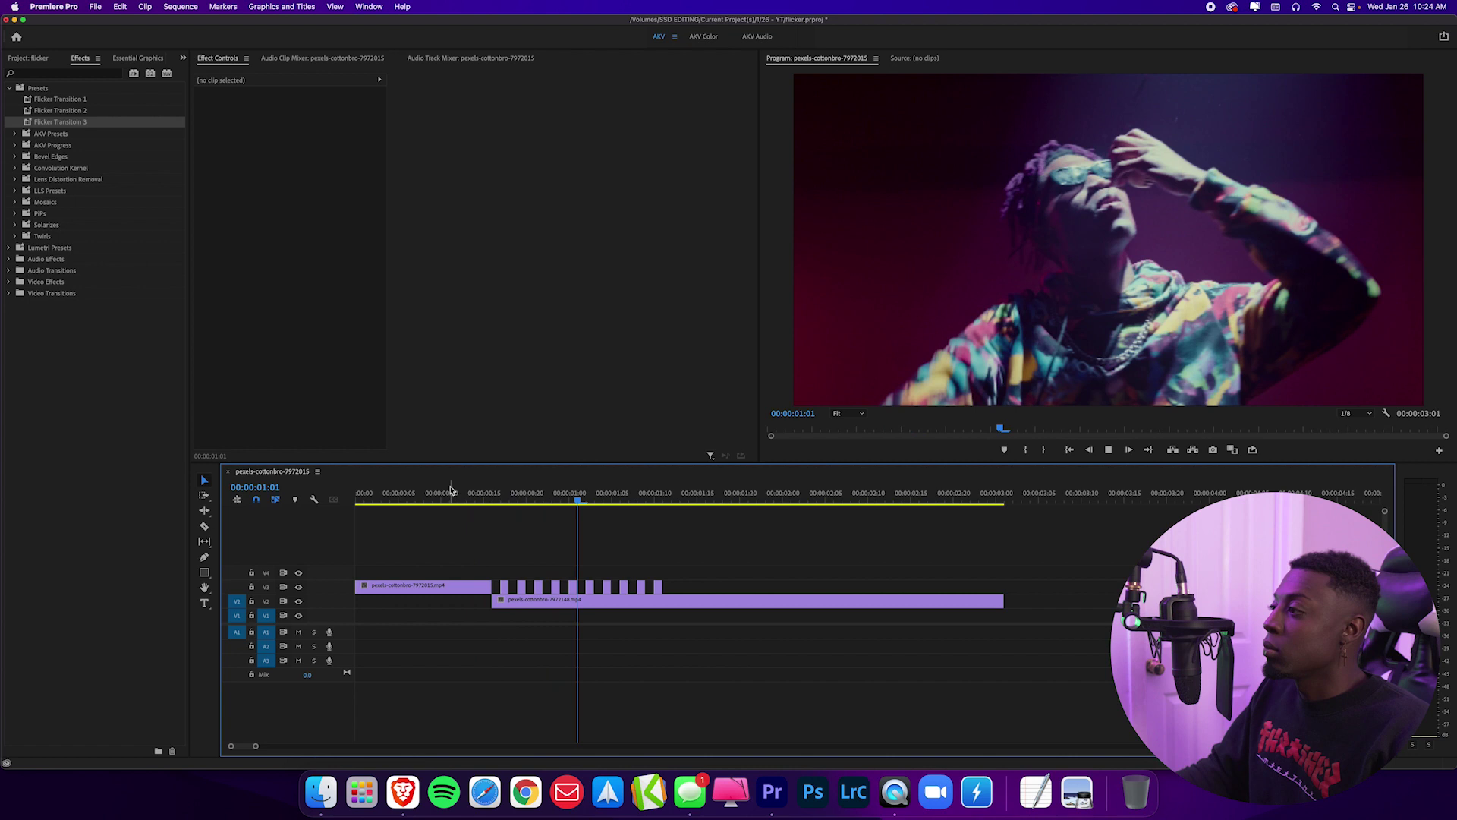
click(451, 493)
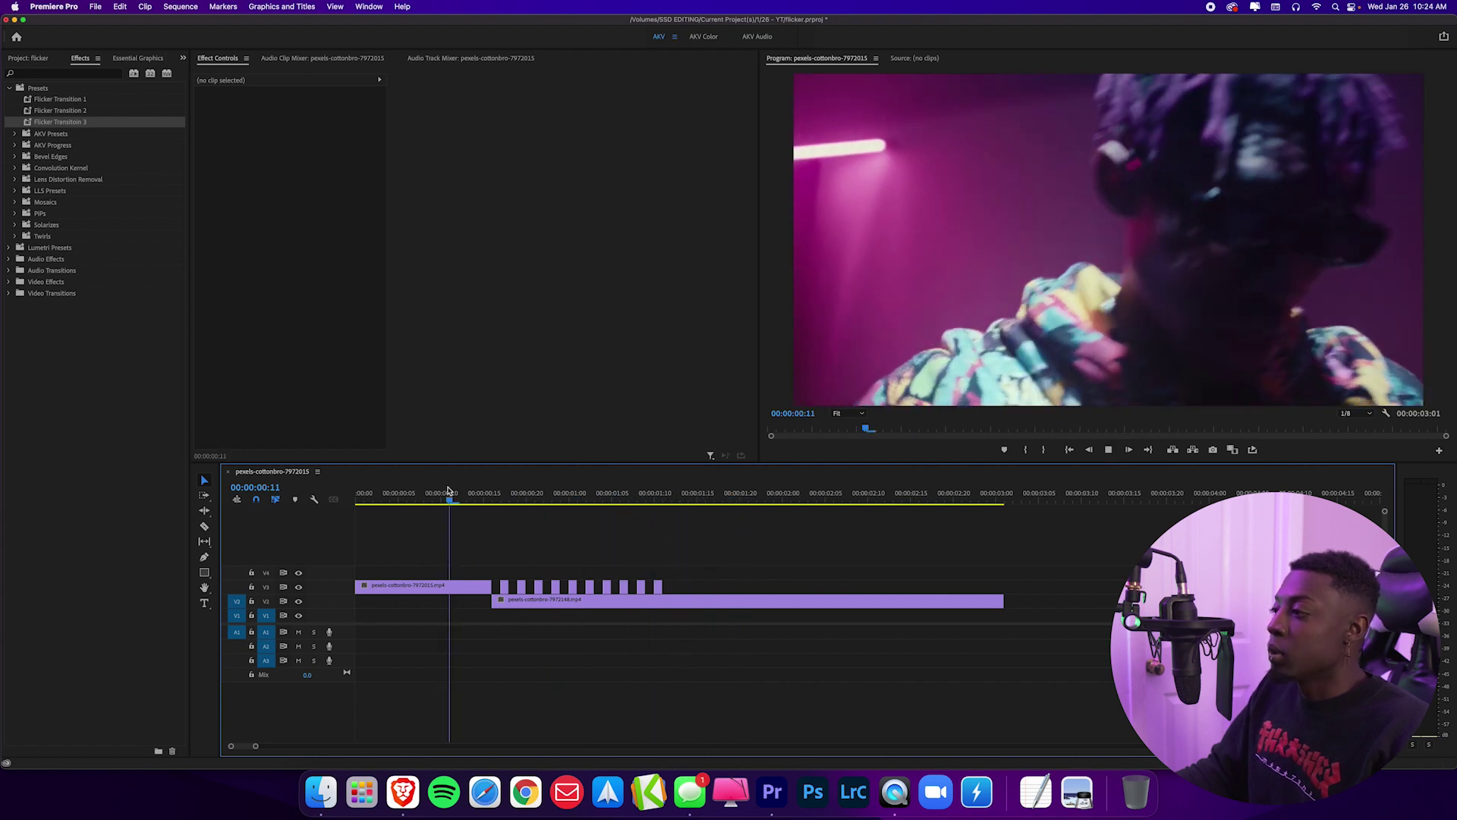
key(space)
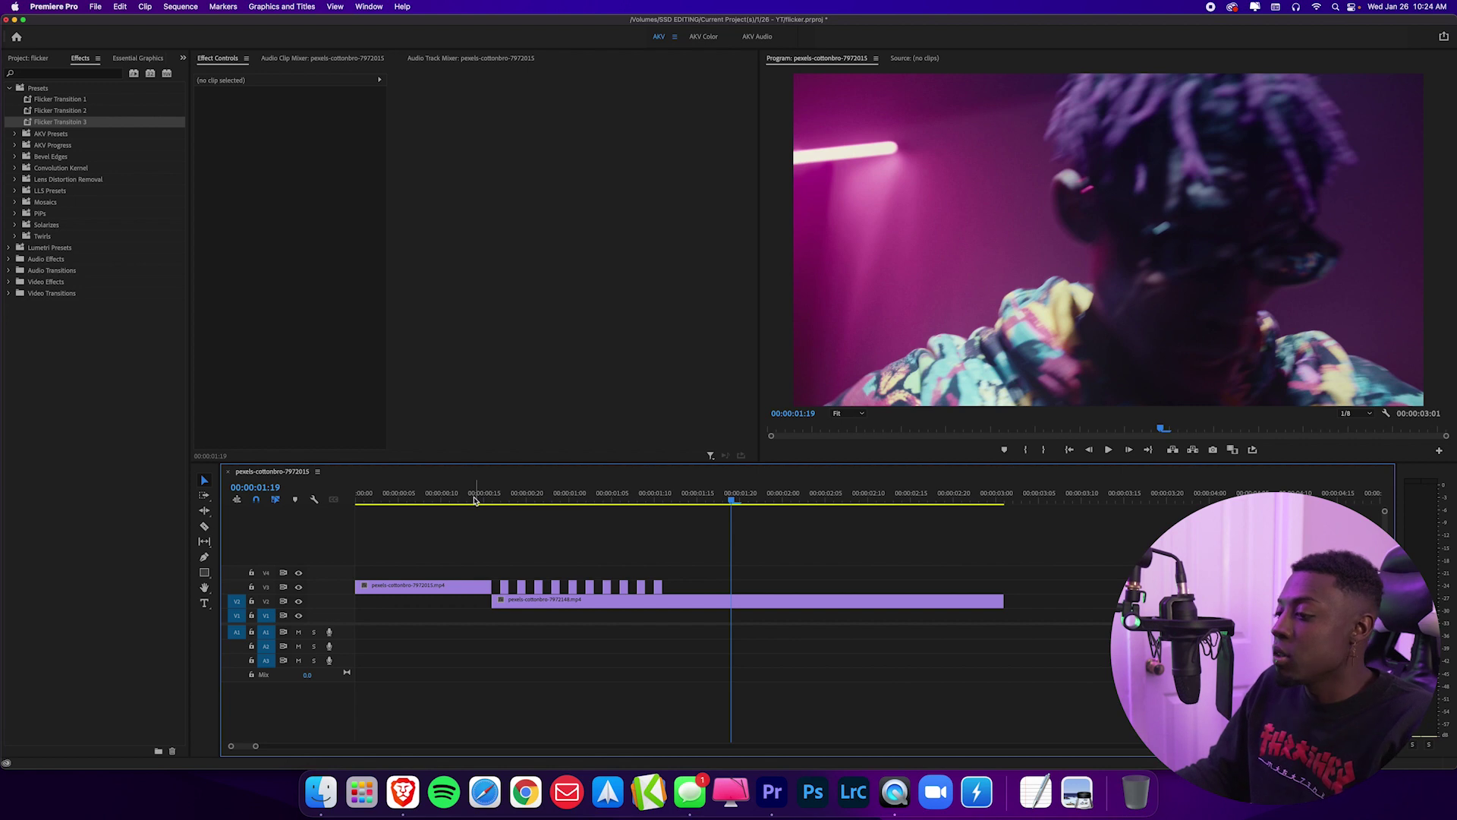
click(474, 498)
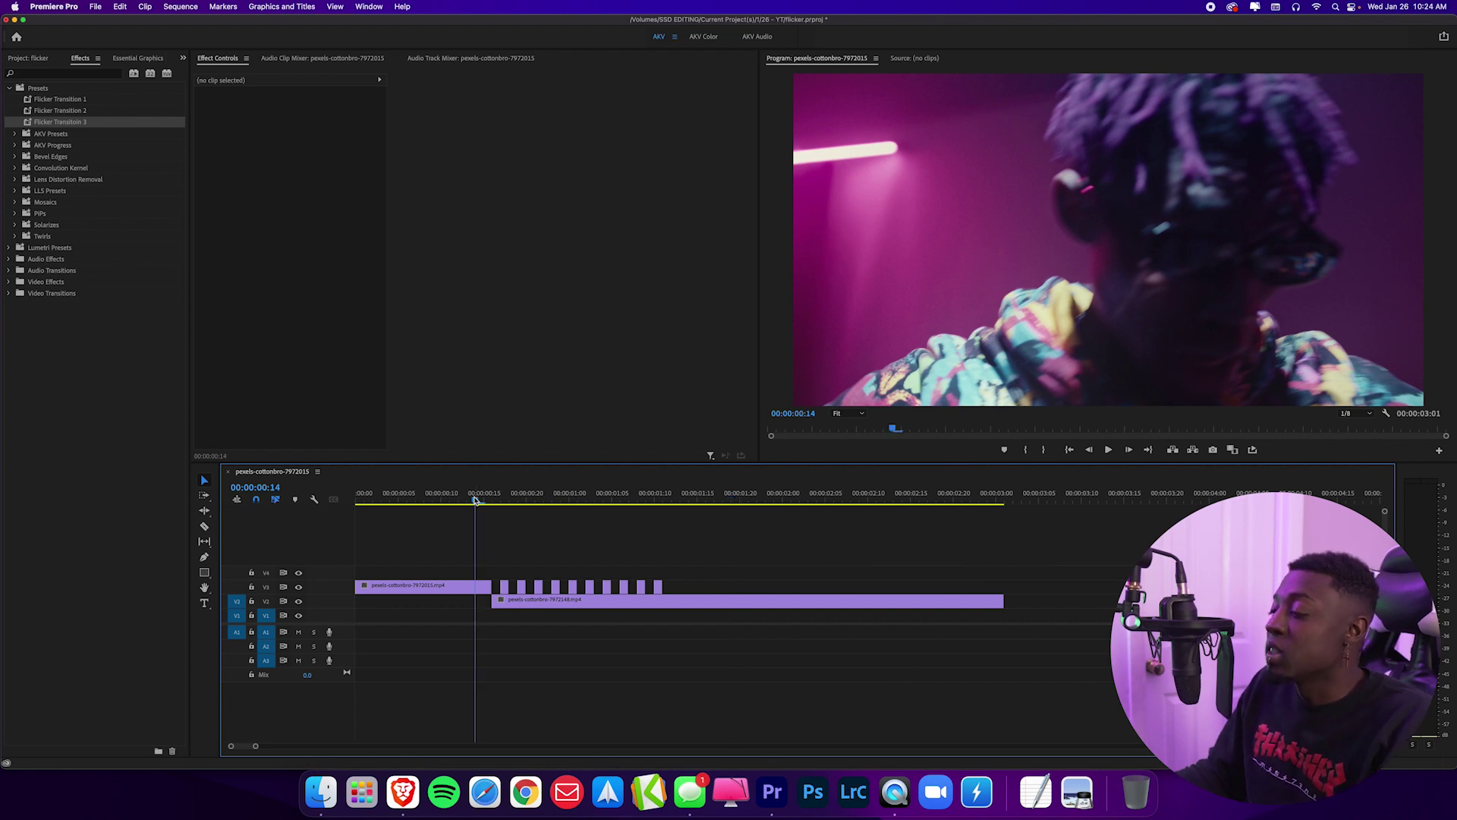
key(space)
key(space)
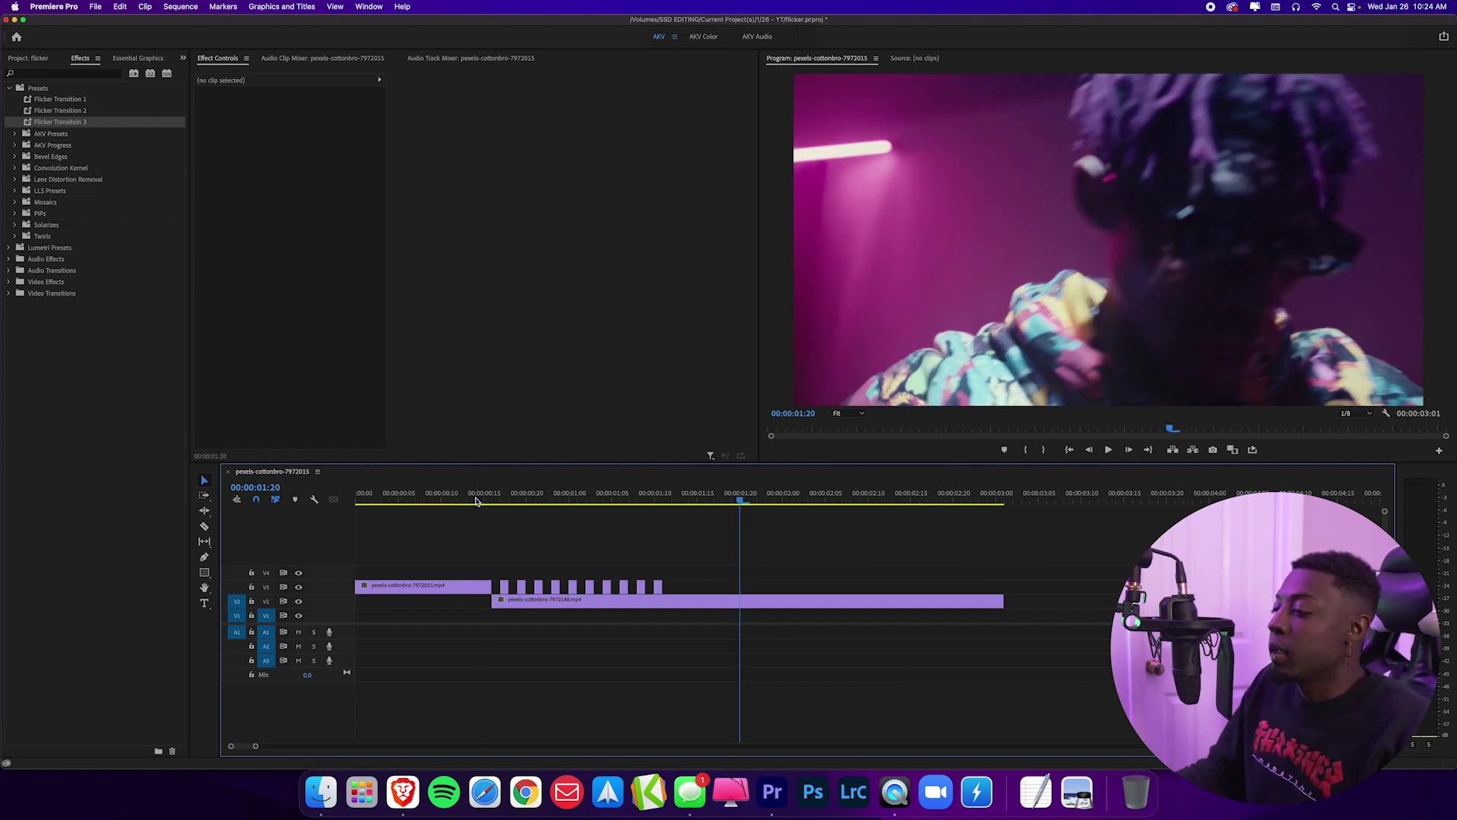
Step: Shift the second V2 clip past the flicker pieces, then place the first clip on V2 and extend it to their end
drag(530, 600, 794, 607)
click(480, 594)
drag(480, 592, 662, 601)
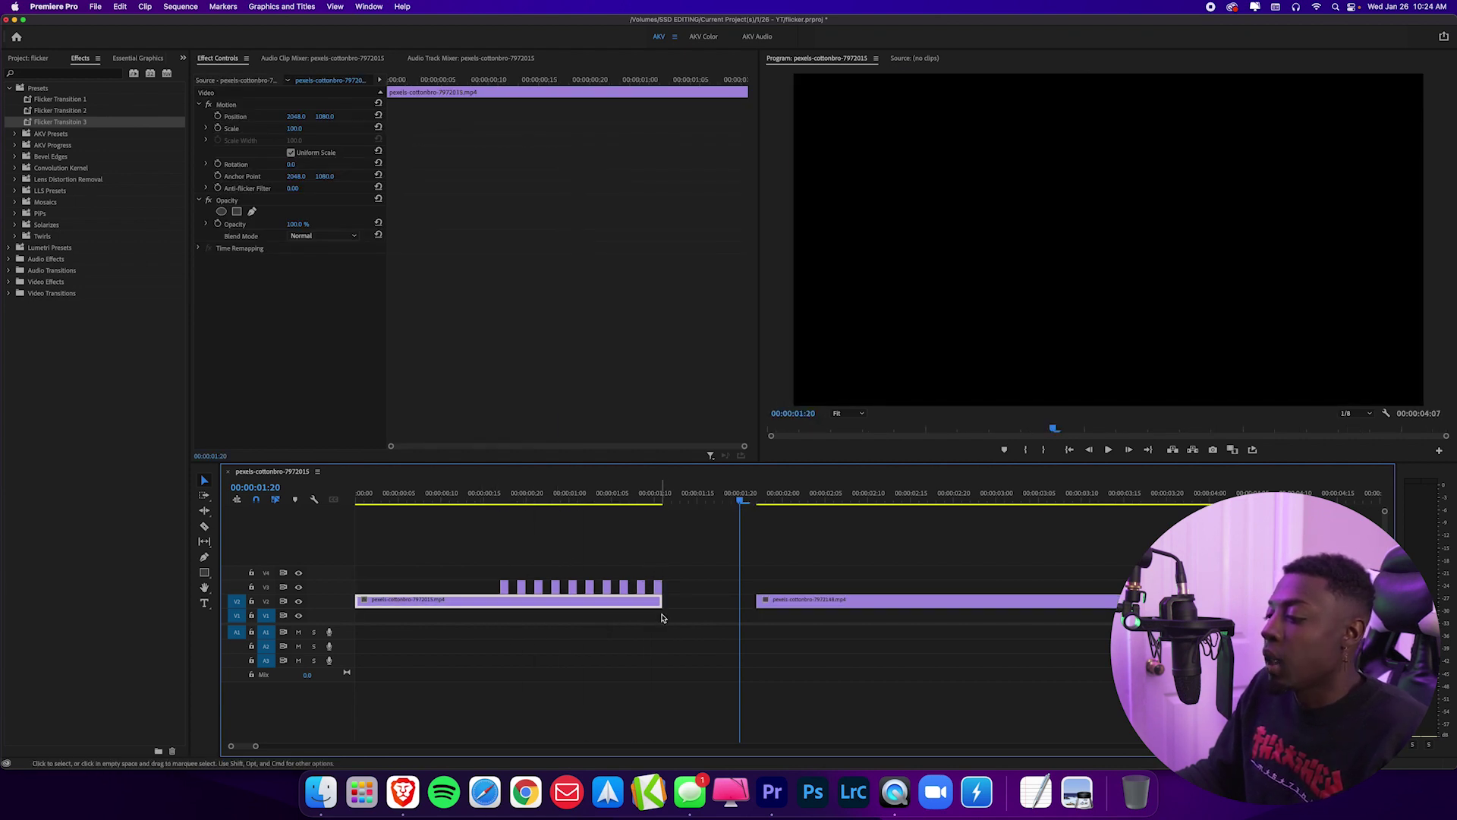
Step: Cut the extended V2 clip at 00:00:00:17, where the first flicker piece starts, and play back the section
click(501, 494)
key(super+k)
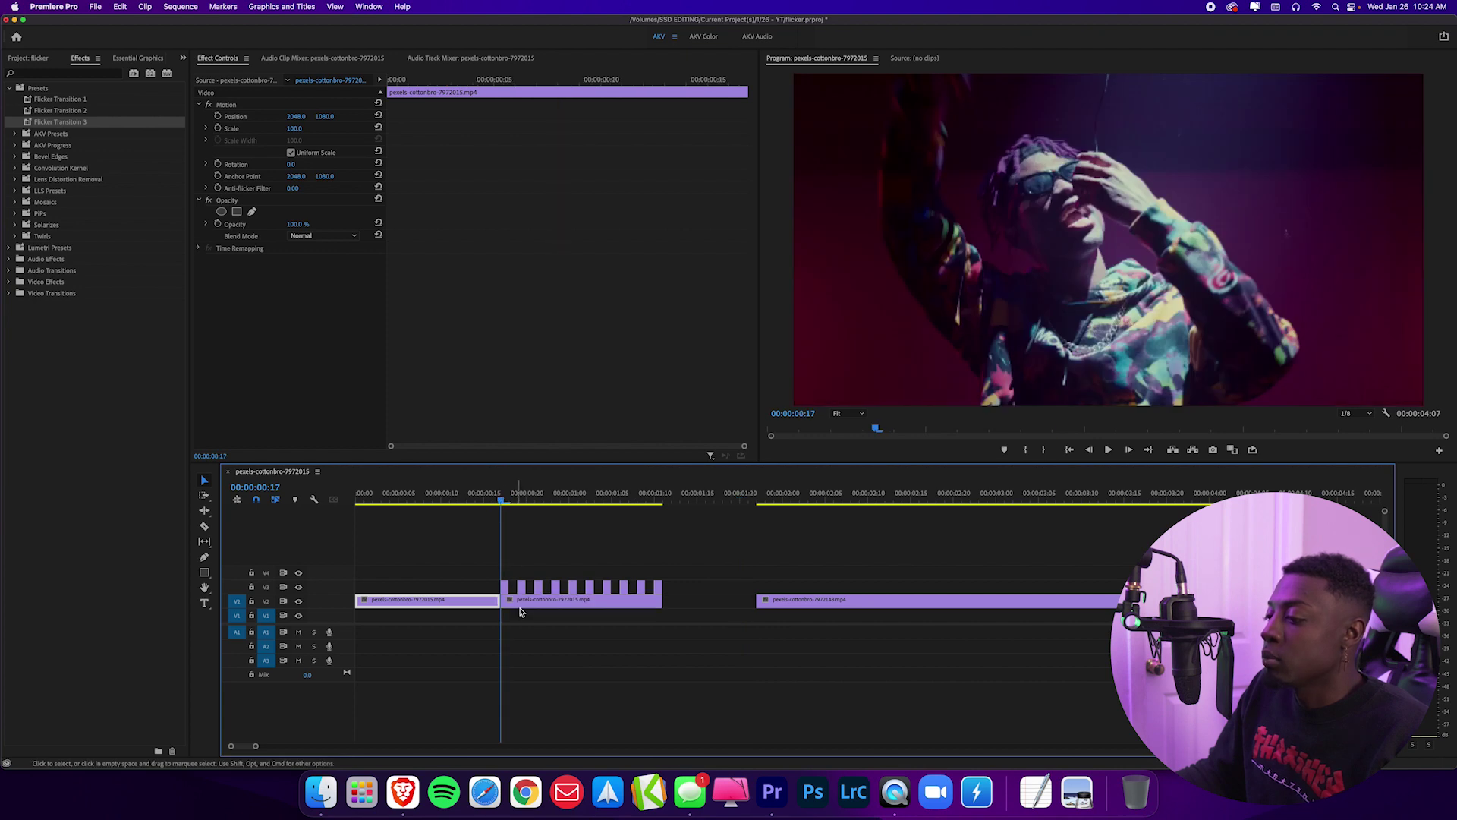
key(space)
key(space)
click(494, 500)
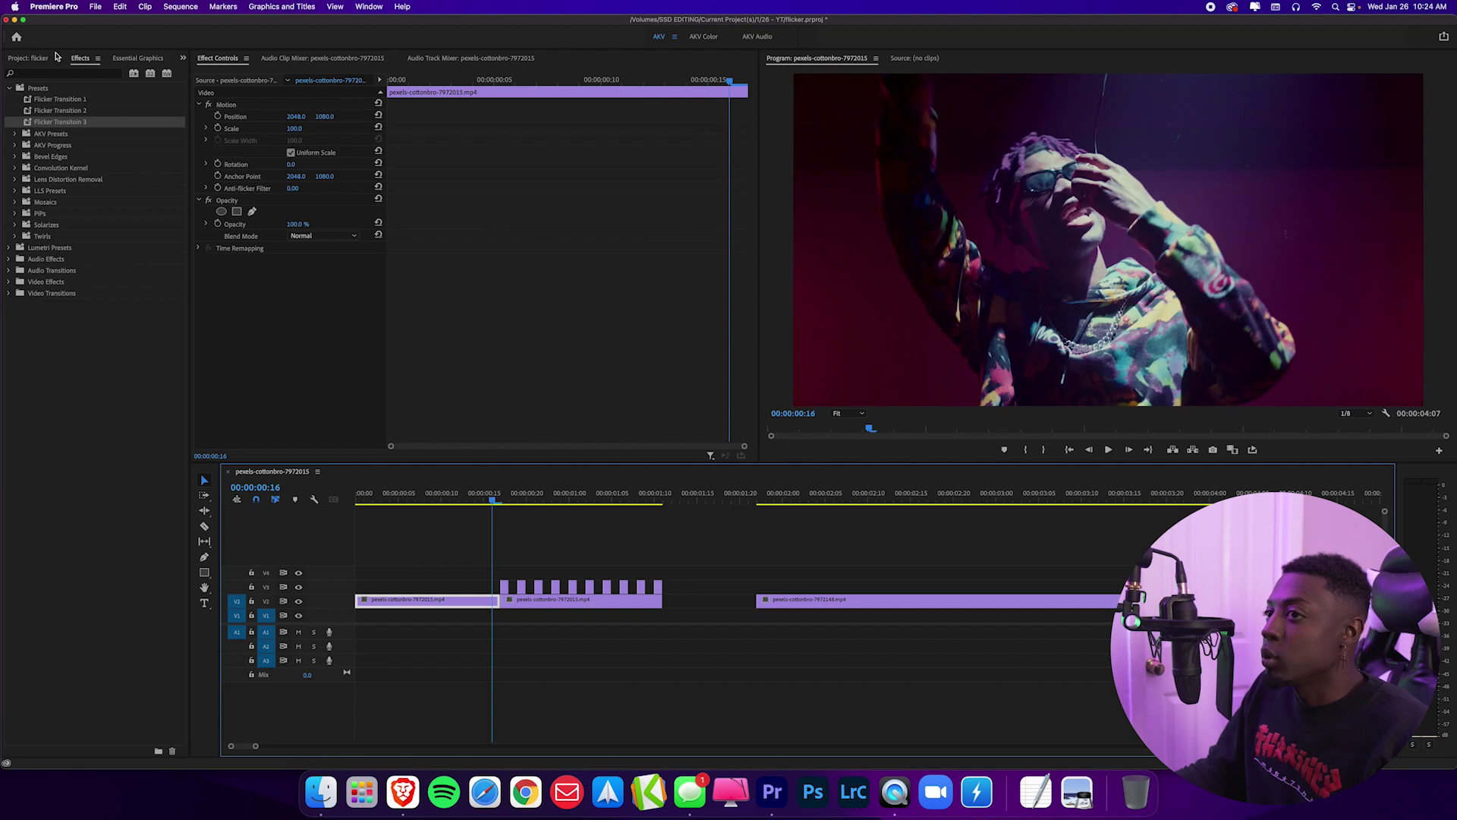
Step: Search the effects for "flip", apply Horizontal Flip to the V2 piece beneath the flicker pieces, and play back the section
click(51, 73)
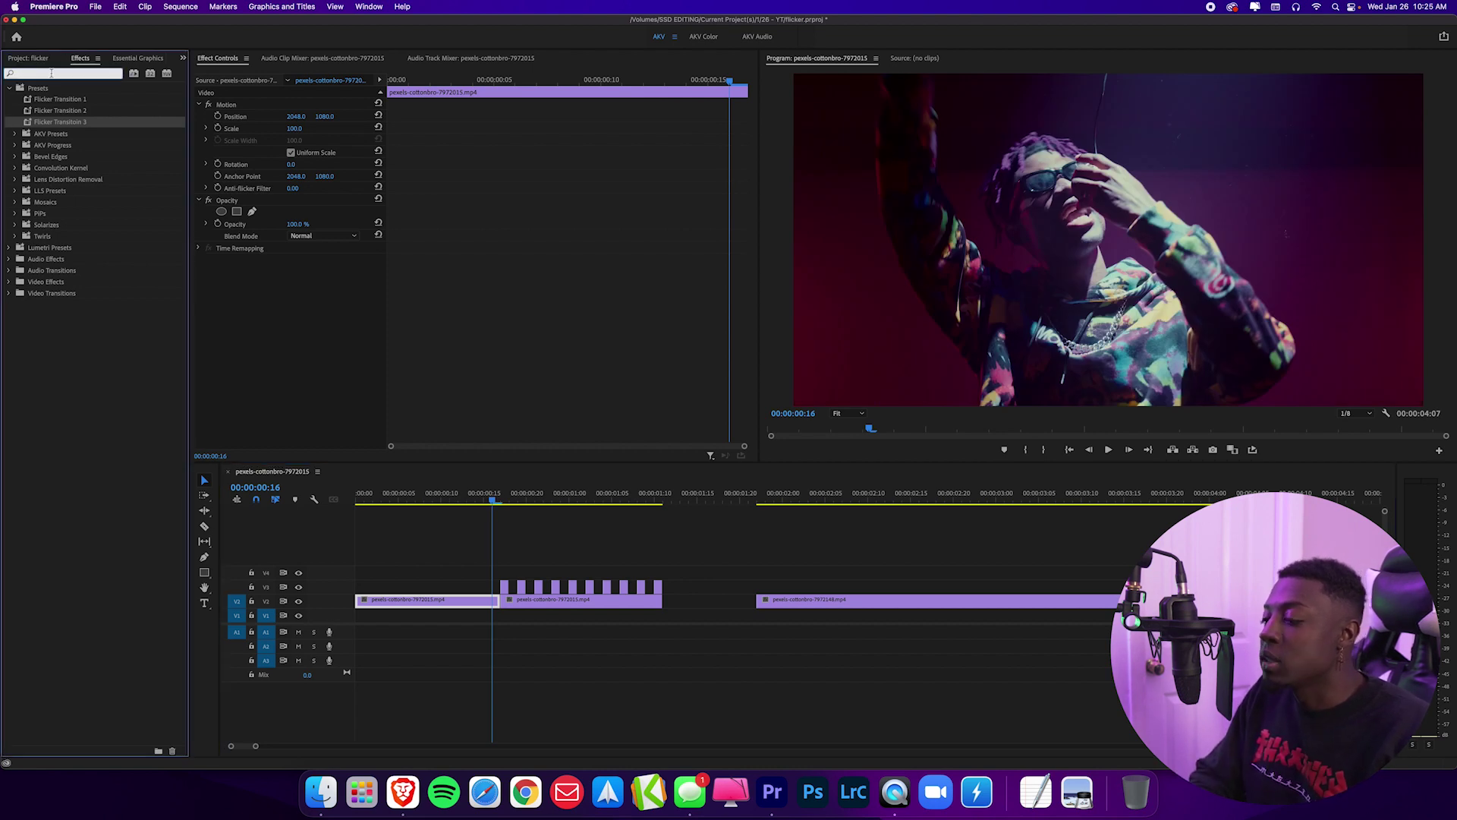
text(flip)
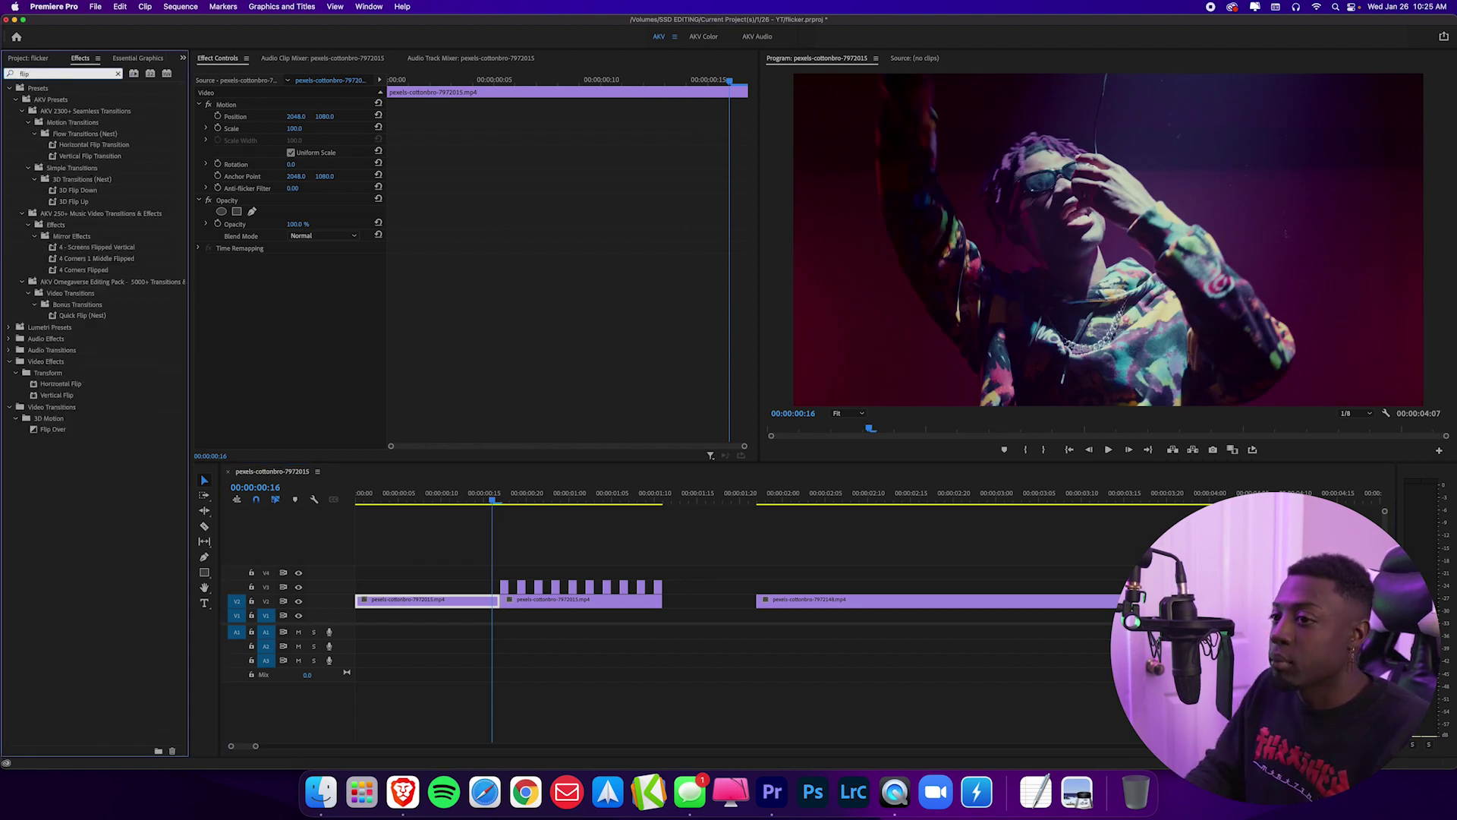
drag(64, 384, 586, 607)
drag(490, 496, 467, 495)
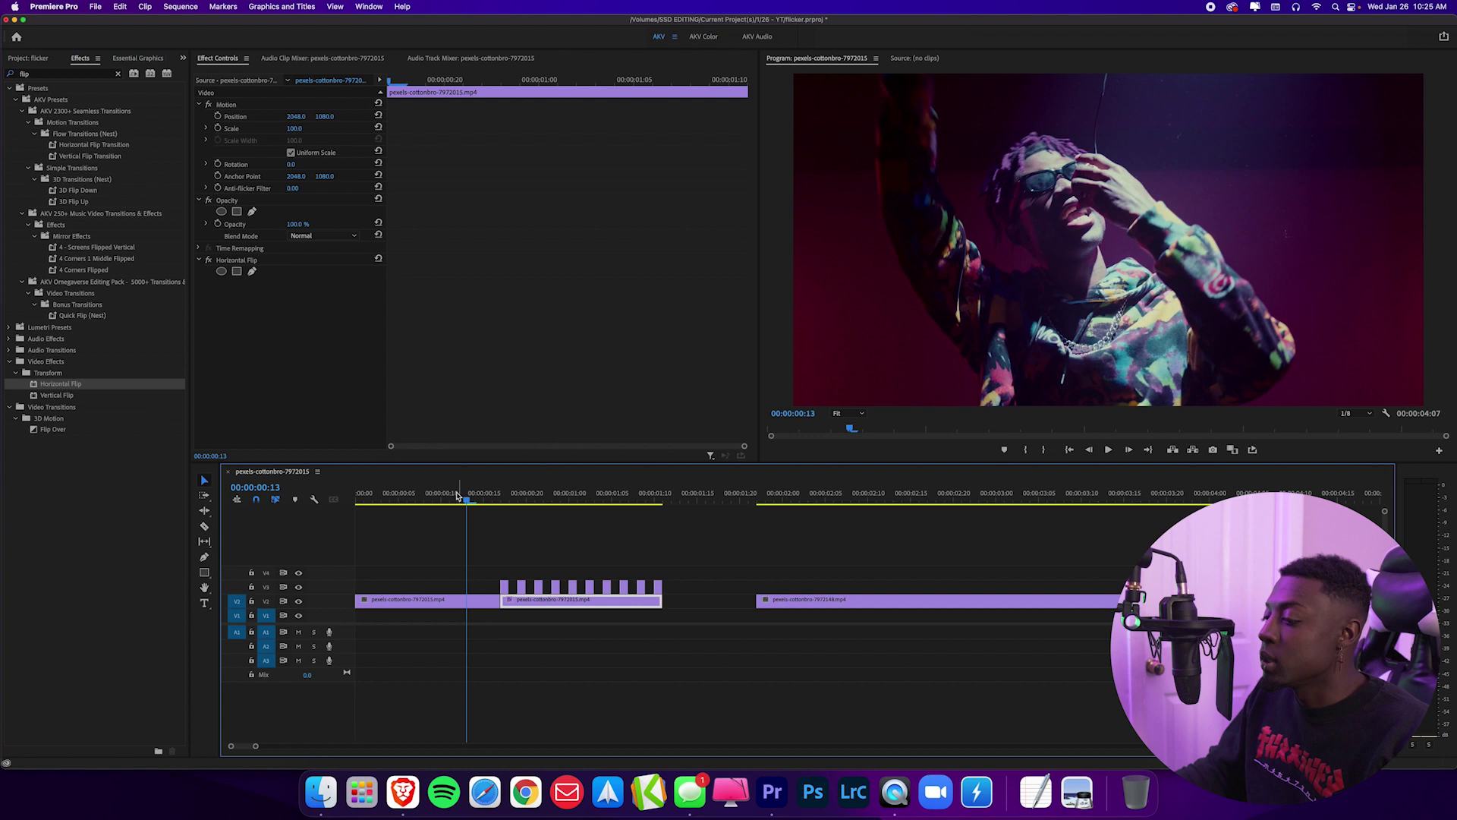
key(space)
key(space)
click(456, 496)
key(space)
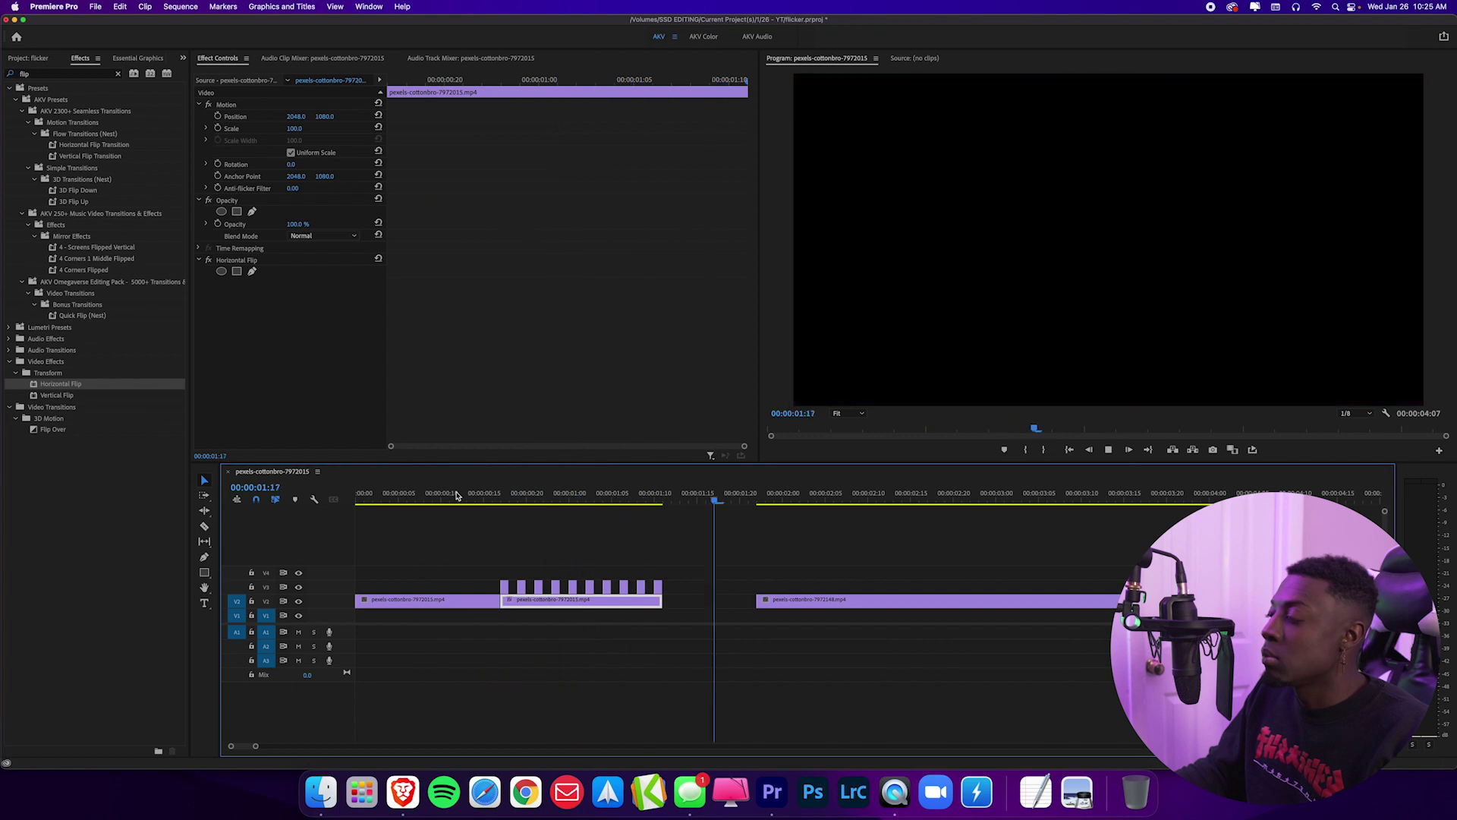
click(458, 495)
key(space)
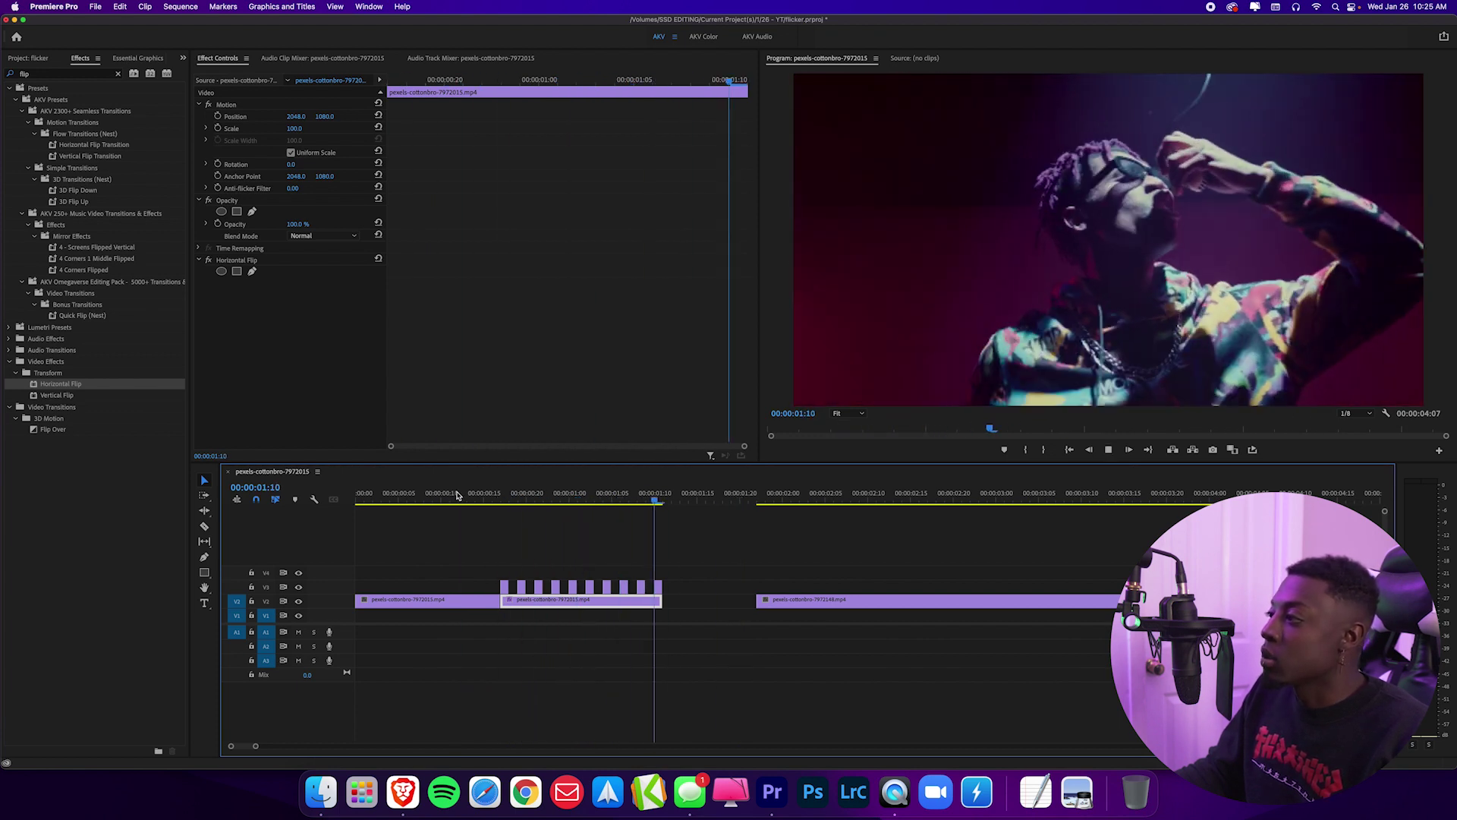
Step: Try Vertical Flip in place of Horizontal Flip on the V2 piece beneath the flicker pieces, then undo it
click(78, 397)
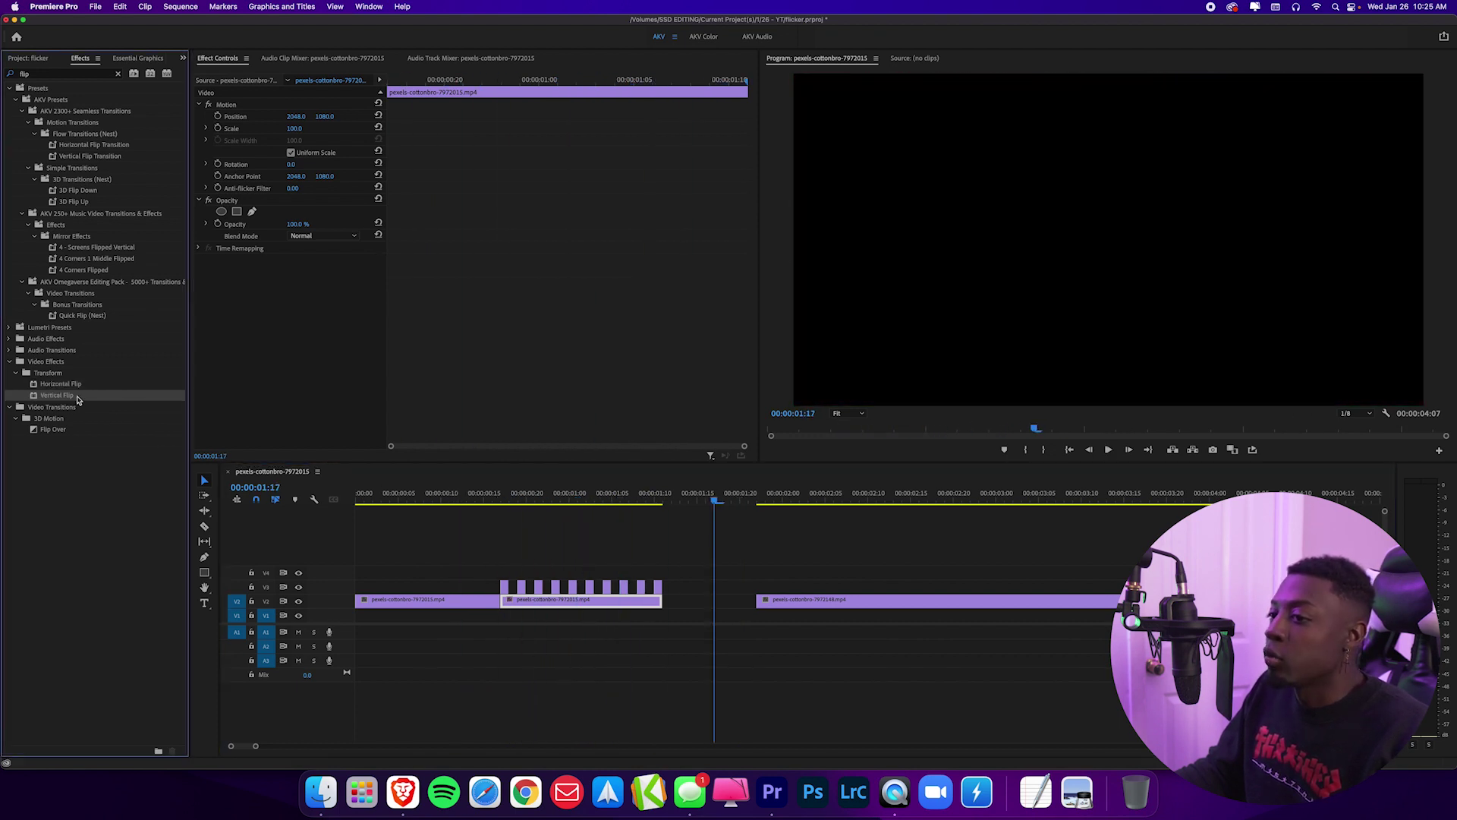
drag(598, 599, 597, 600)
click(475, 498)
key(space)
key(space)
click(475, 498)
key(space)
click(487, 502)
key(super+z)
Step: Set the Scale of the V2 piece beneath the flicker pieces to 150 and play back the result
drag(560, 499, 569, 498)
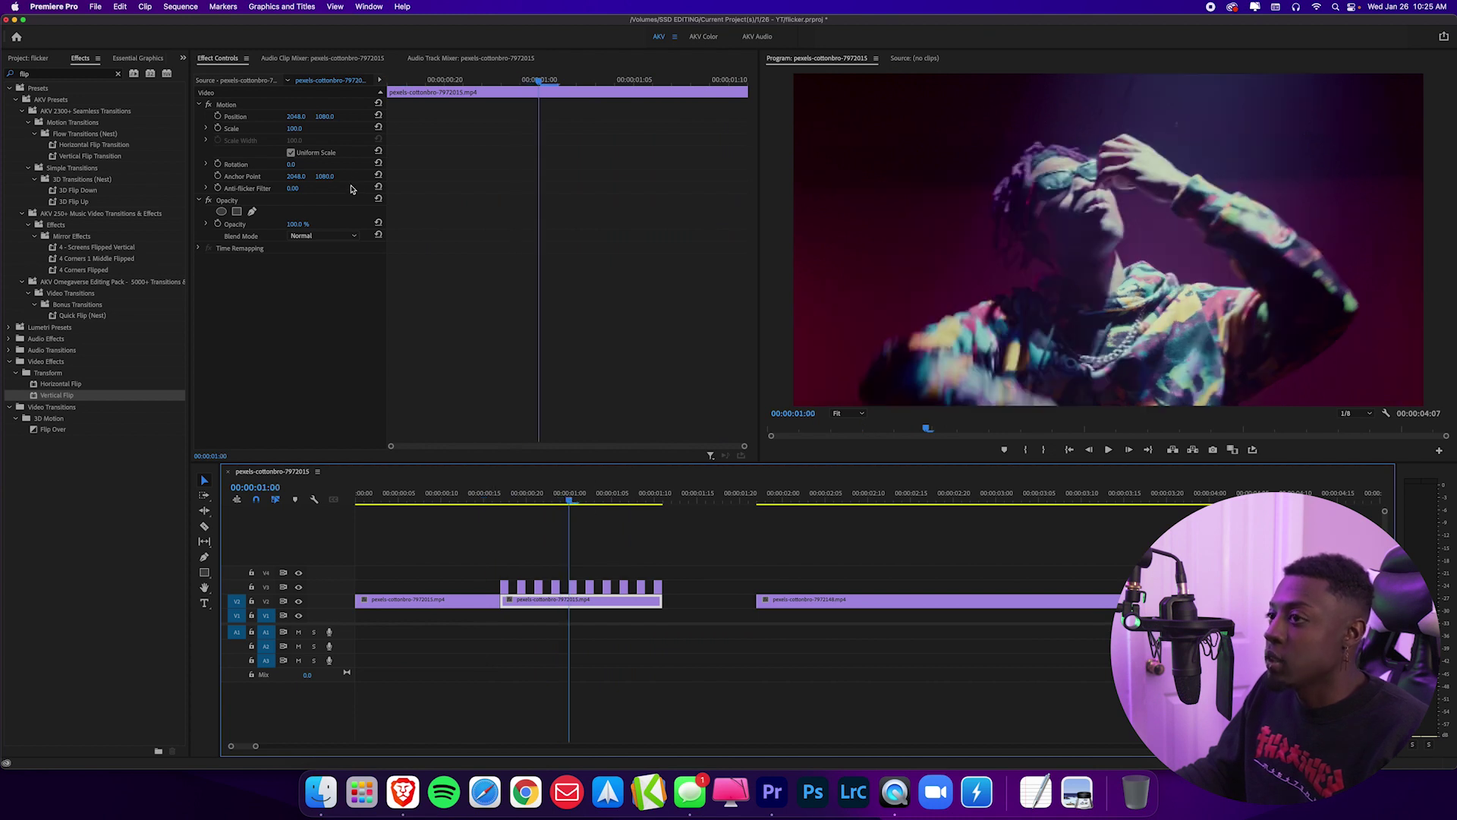
click(297, 128)
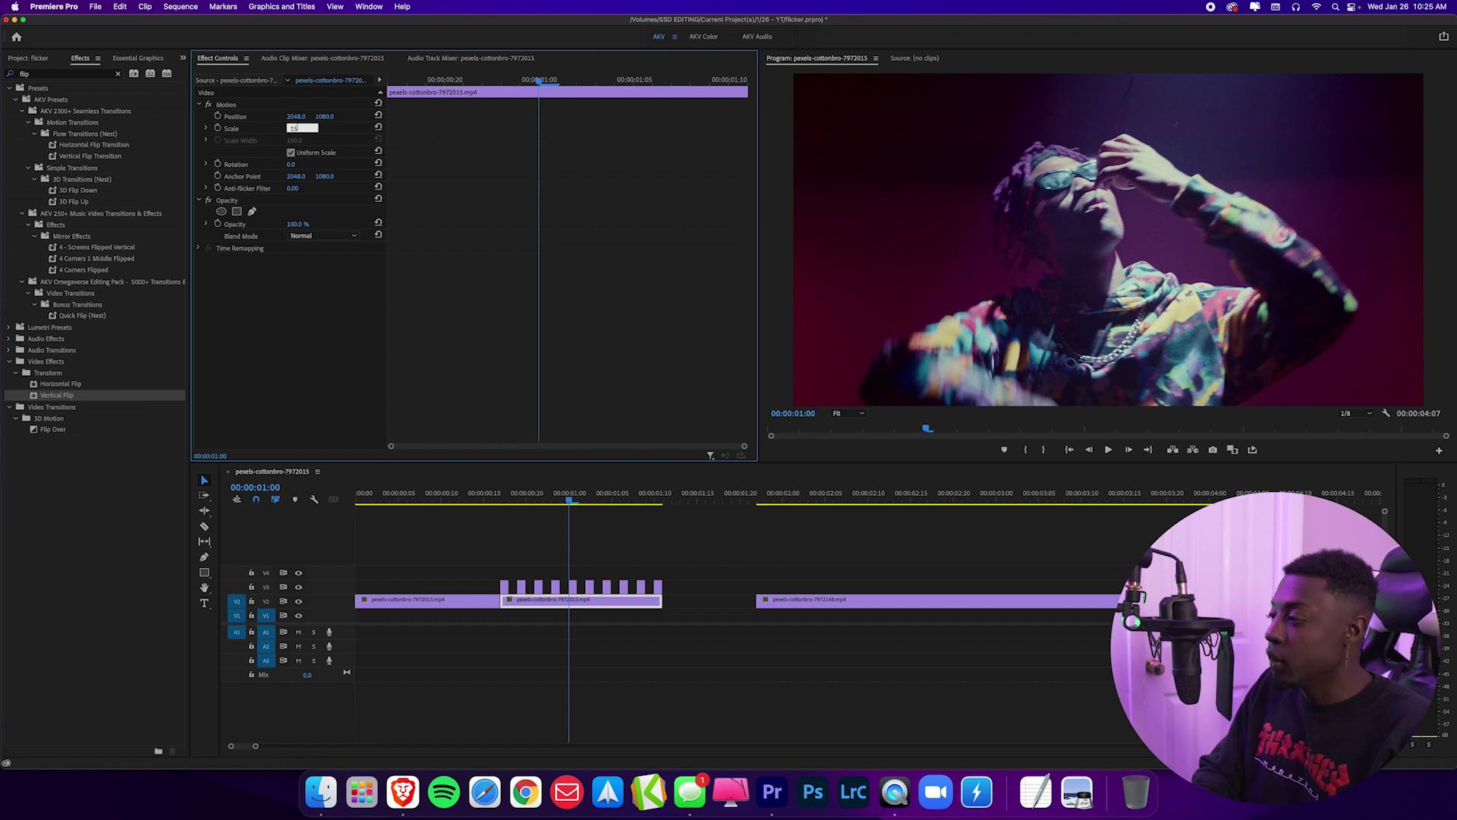
click(466, 497)
key(space)
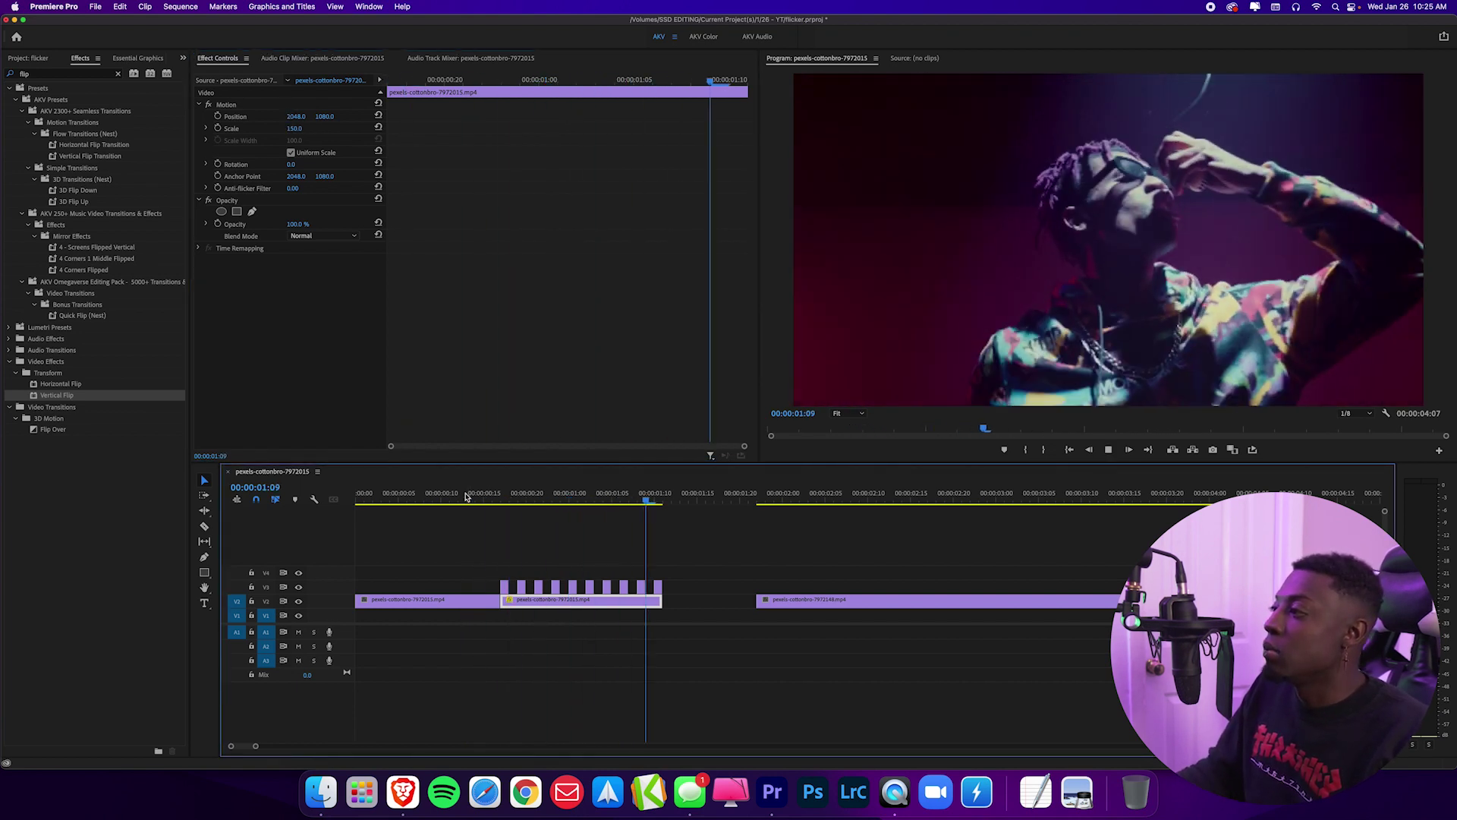
key(space)
key(space)
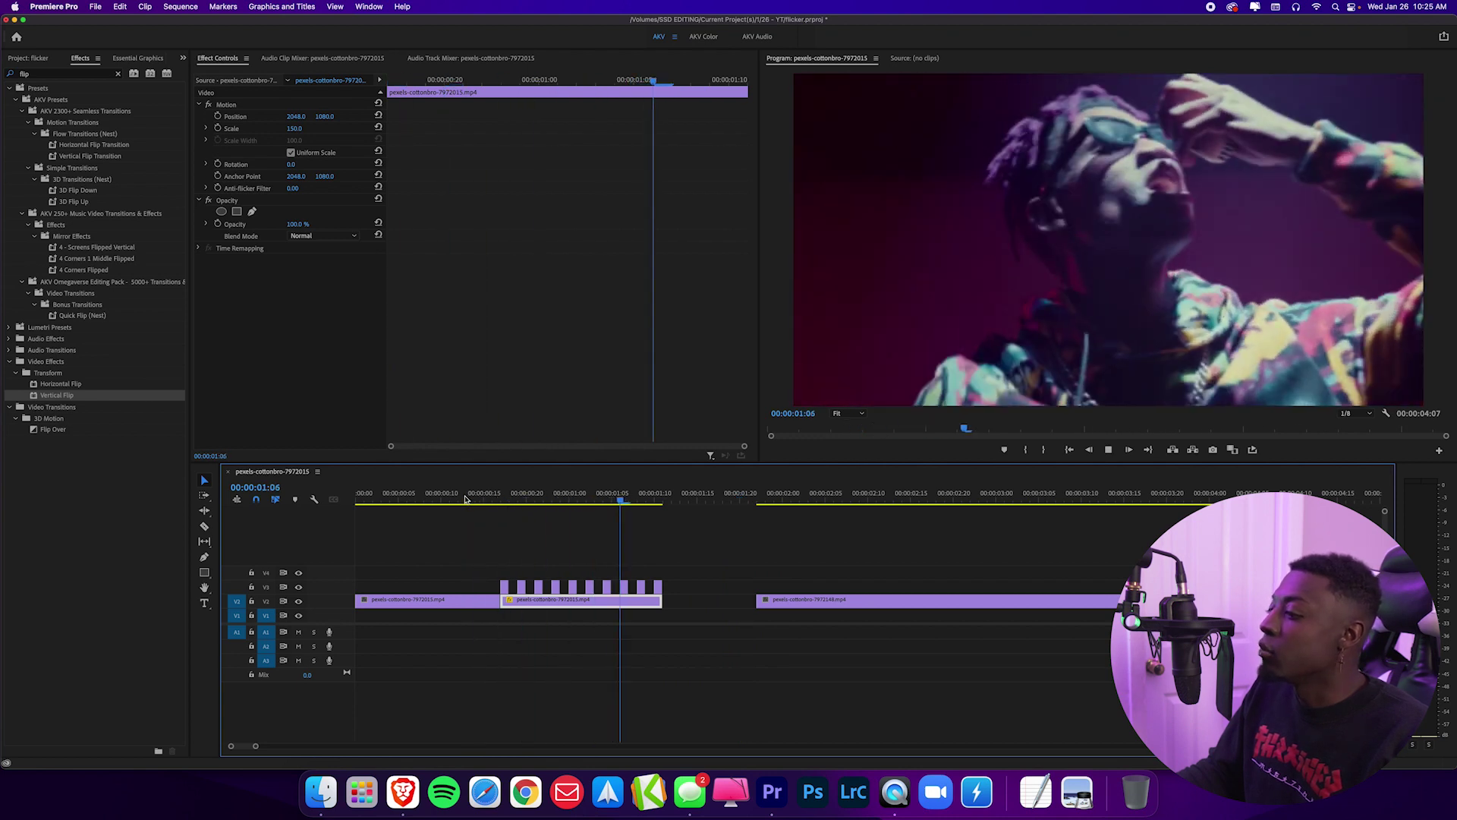
key(space)
key(space)
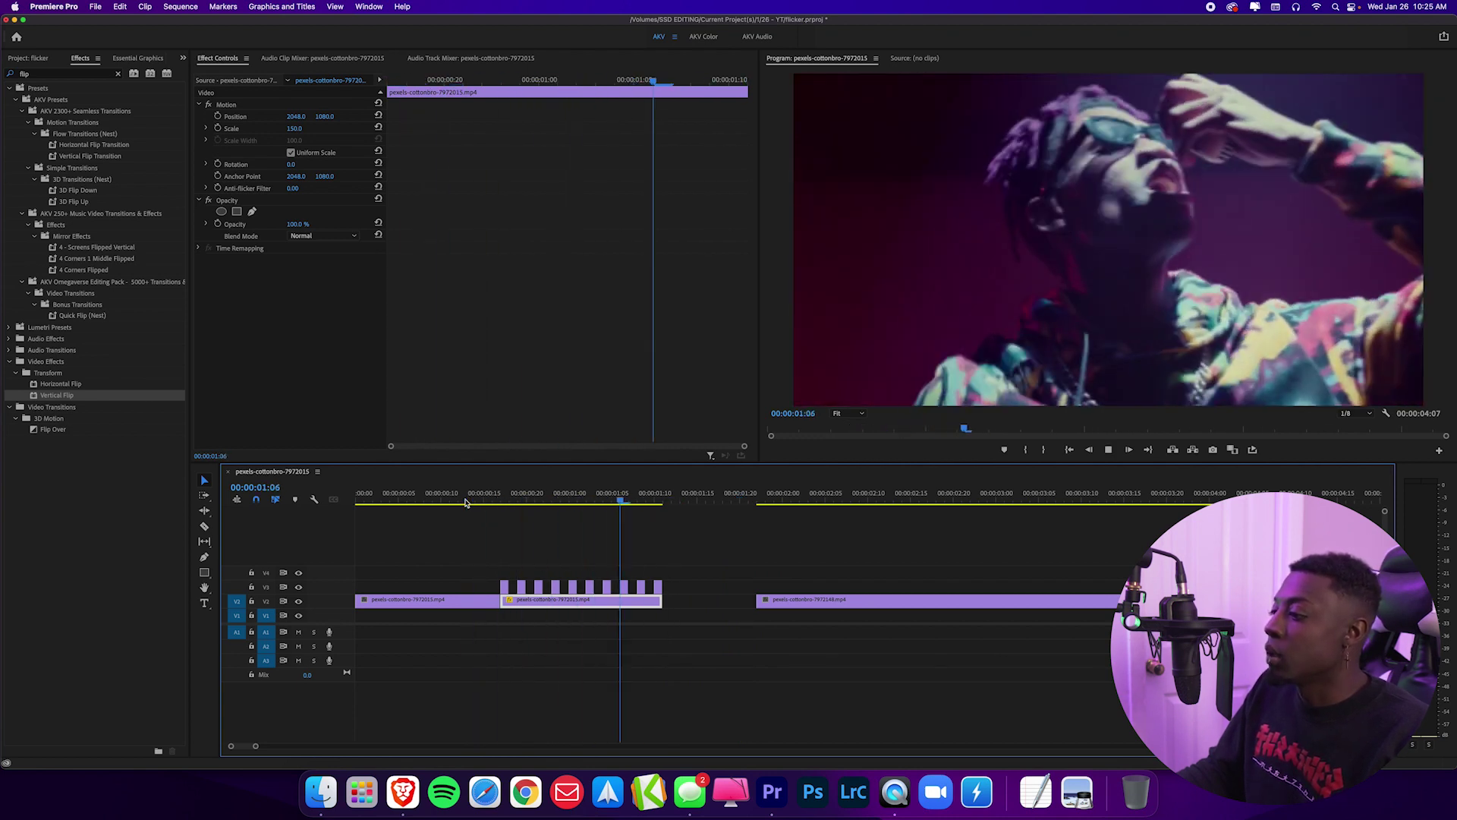